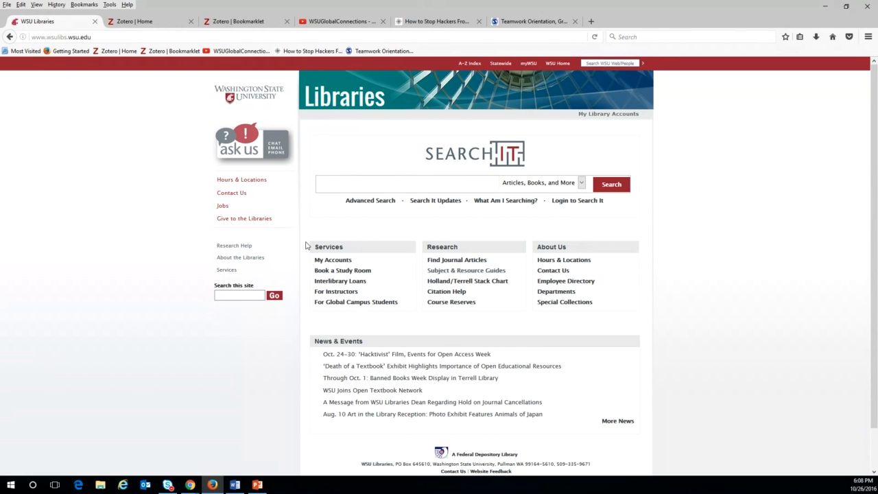
Switch to the Zotero | Home tab and go to its Documentation start page.
left_click(133, 22)
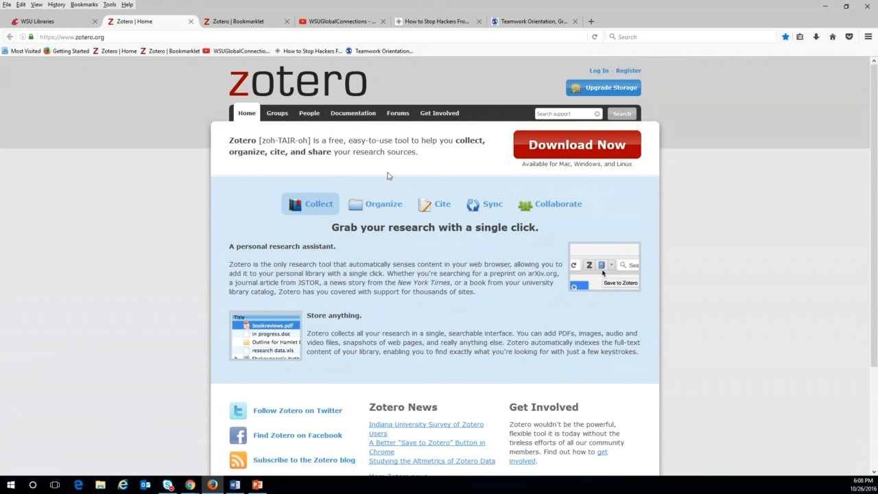
left_click(346, 116)
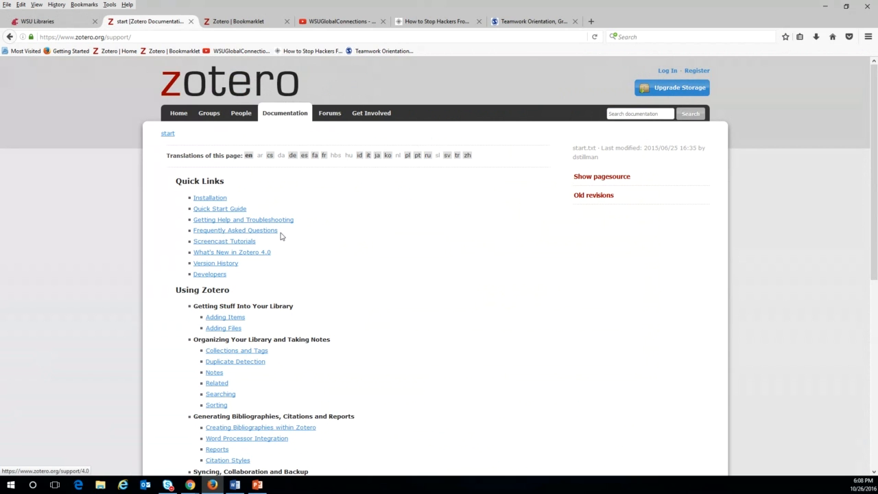
Browse the Screencast Tutorials page on zotero.org.
left_click(242, 241)
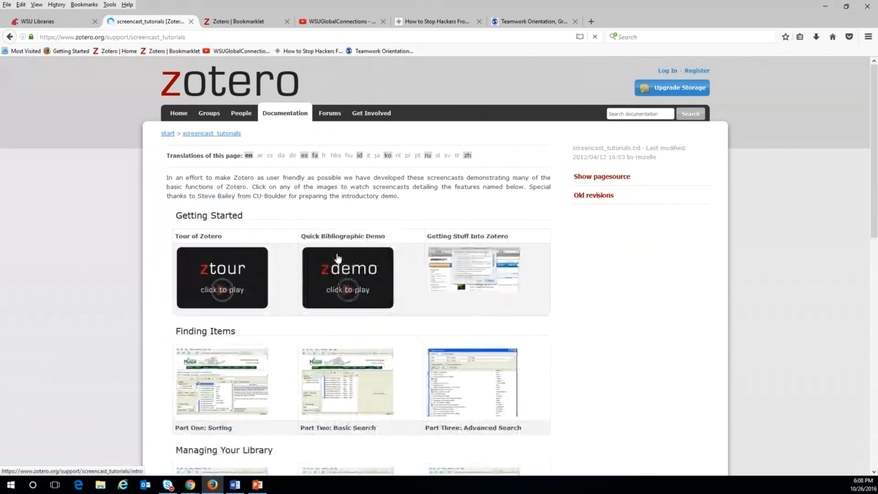
scroll(382, 266, "down", 2)
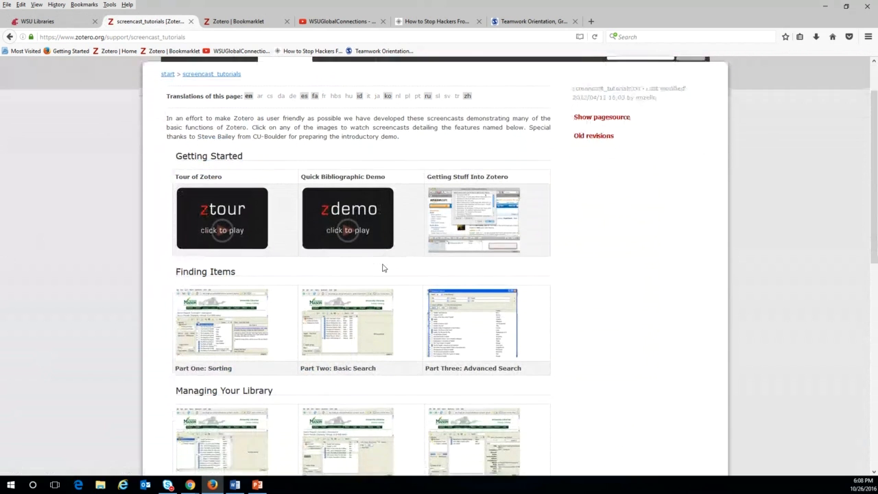
scroll(383, 268, "down", 1)
scroll(382, 268, "up", 3)
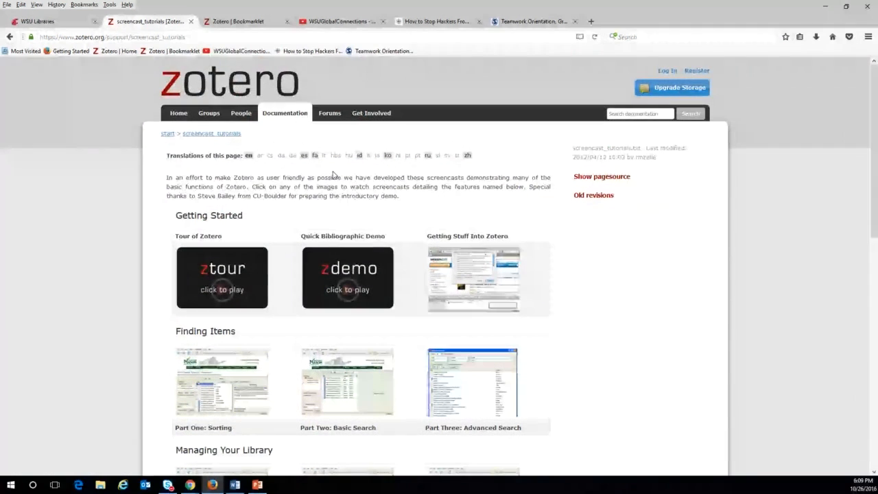
Return to the documentation start page, skim its topic list, then go back to the Zotero home page.
left_click(167, 133)
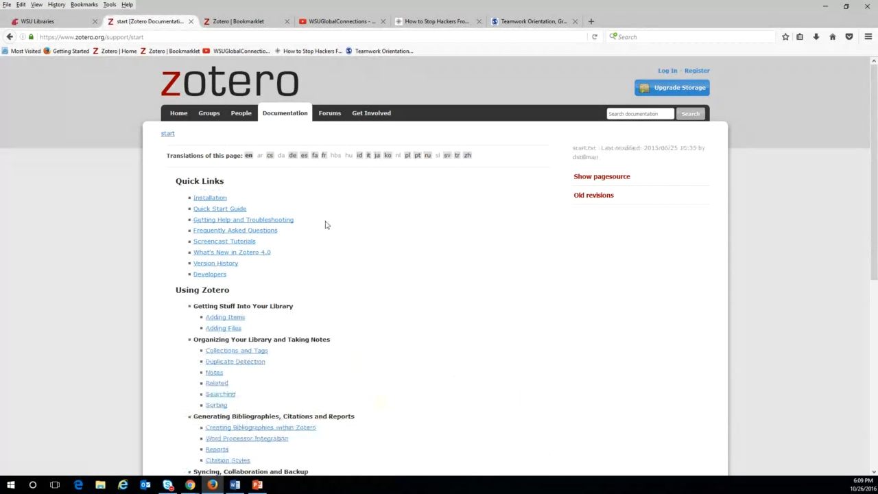
scroll(280, 268, "down", 3)
scroll(301, 346, "down", 3)
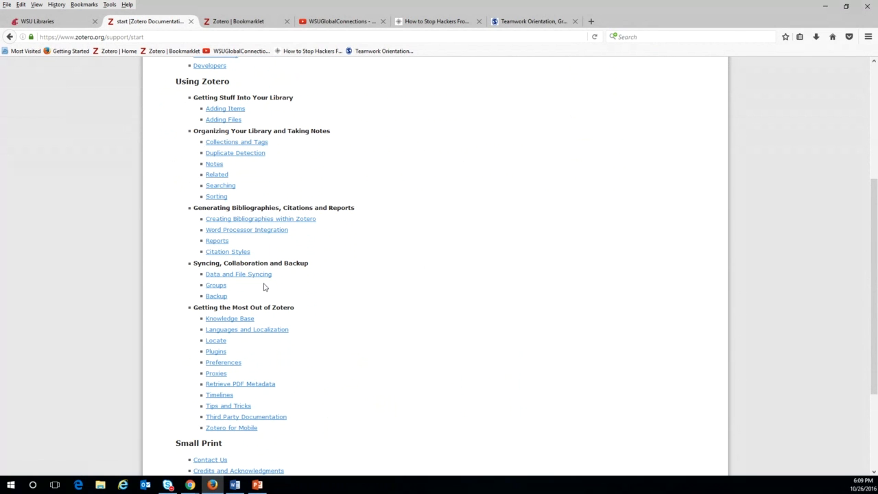
scroll(360, 332, "up", 5)
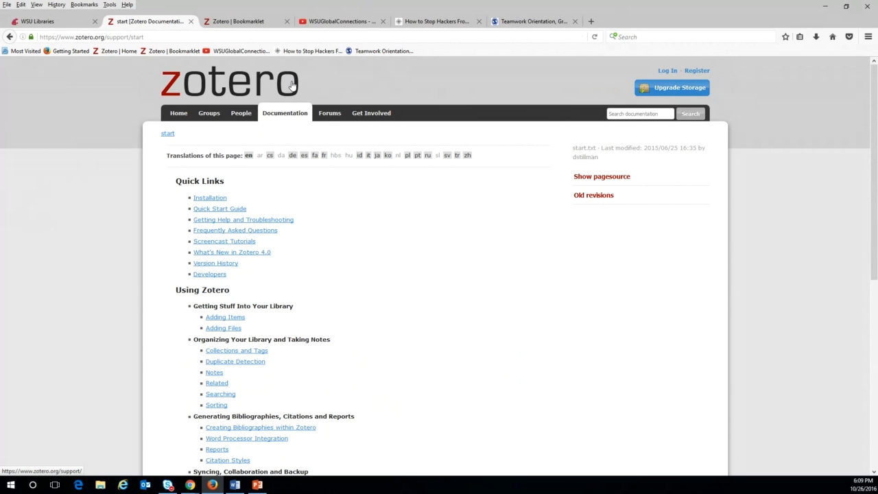
left_click(201, 85)
Download and install the Zotero for Firefox add-on, allowing the site, then restart Firefox.
left_click(580, 157)
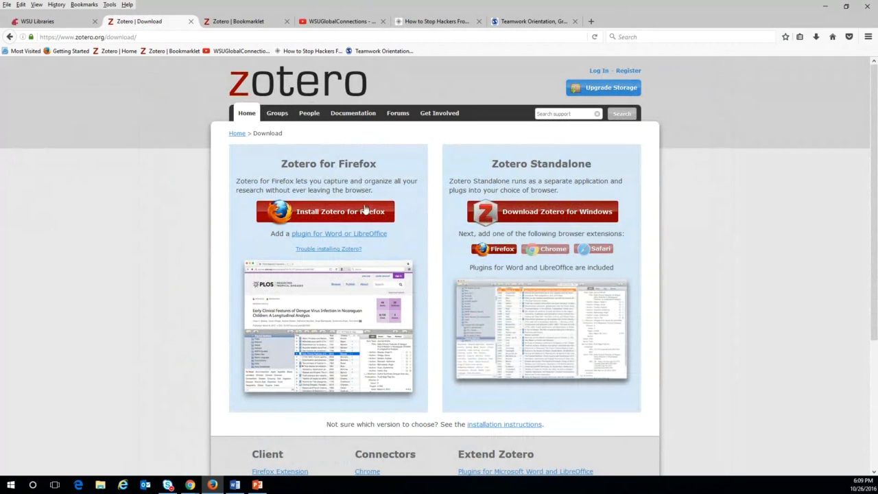
left_click(330, 213)
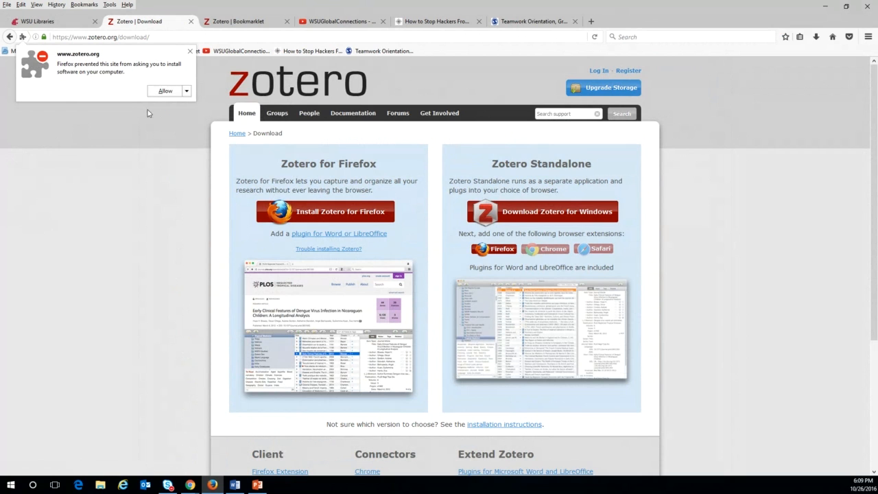
left_click(175, 91)
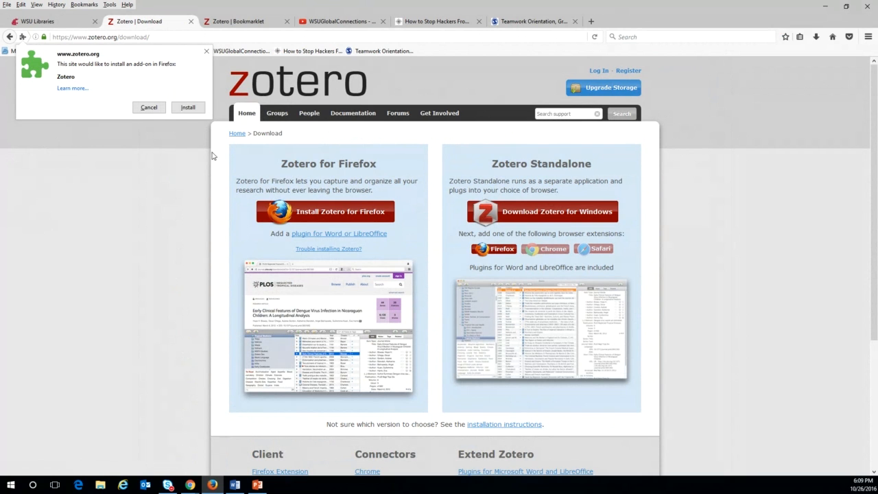
left_click(188, 107)
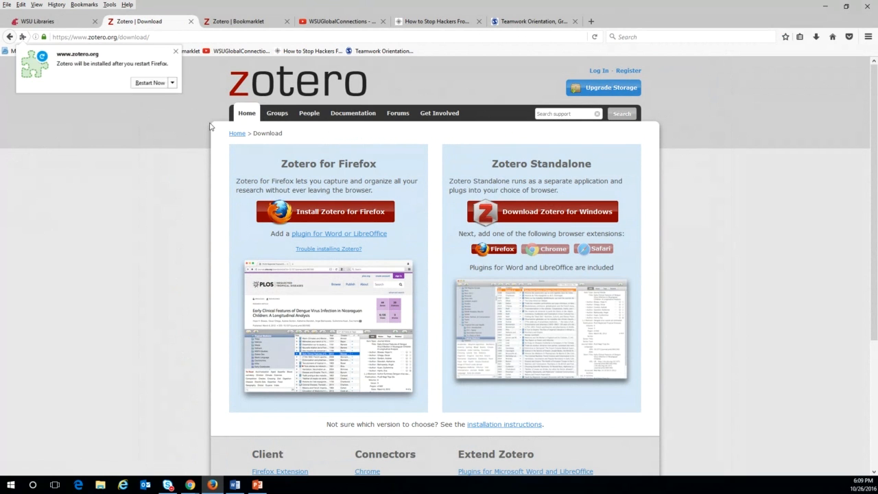
left_click(151, 83)
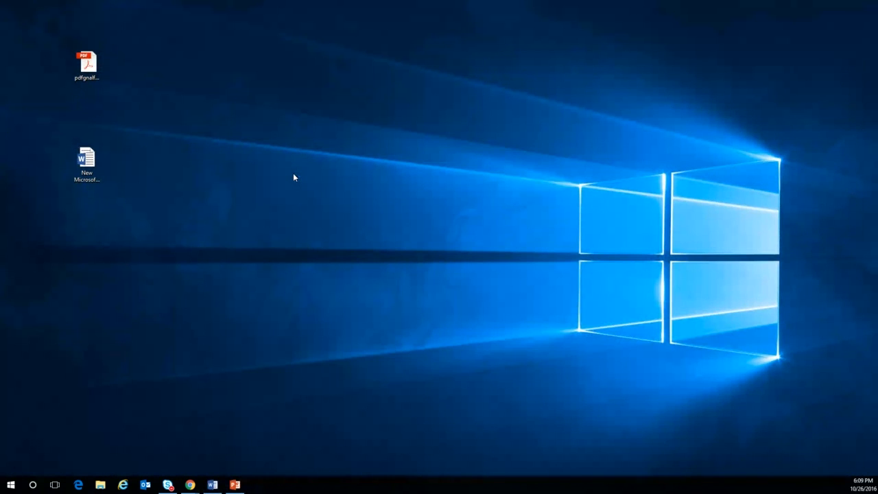
Bring up PowerPoint at slide 5, 'Getting Started...', then minimize it to return to Firefox.
left_click(235, 484)
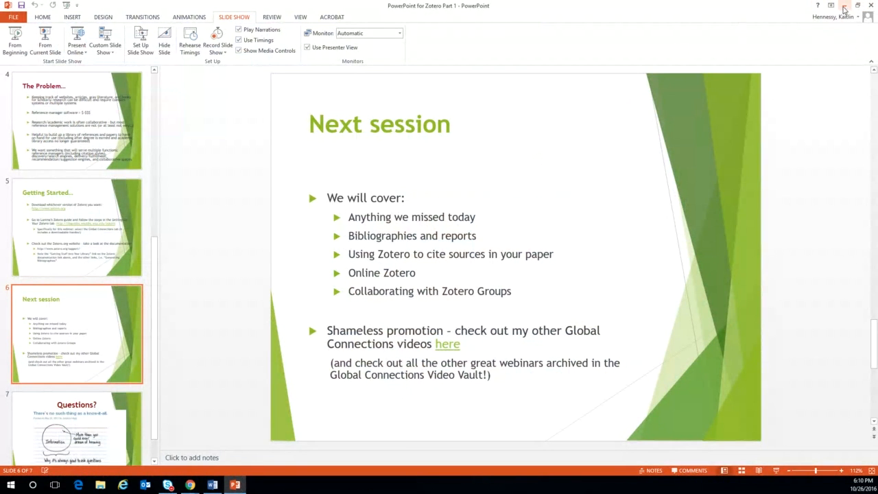
scroll(597, 134, "up", 1)
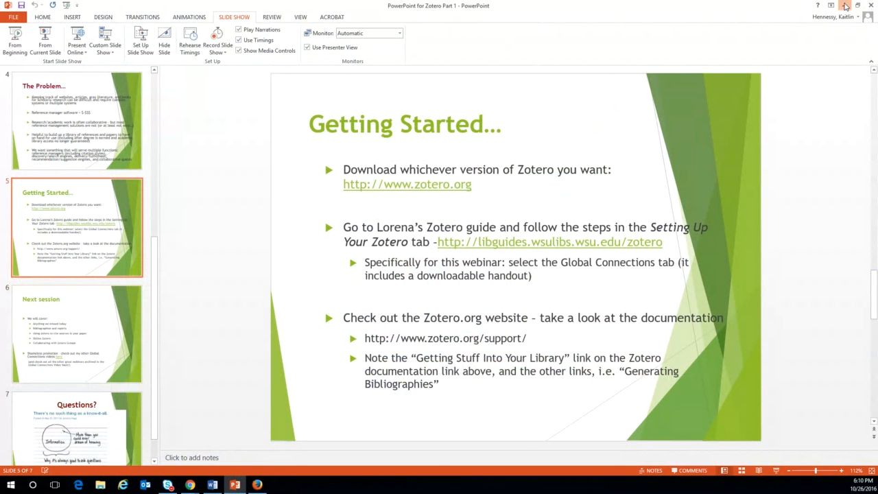
left_click(844, 6)
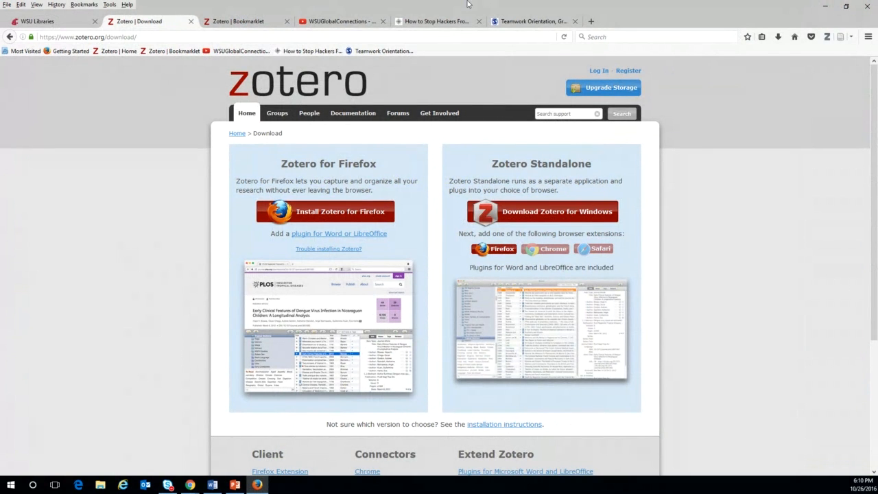
Open an enlarged Zotero pane, select the Zotero Quick Start Guide, and widen the info and collections panes.
left_click(827, 36)
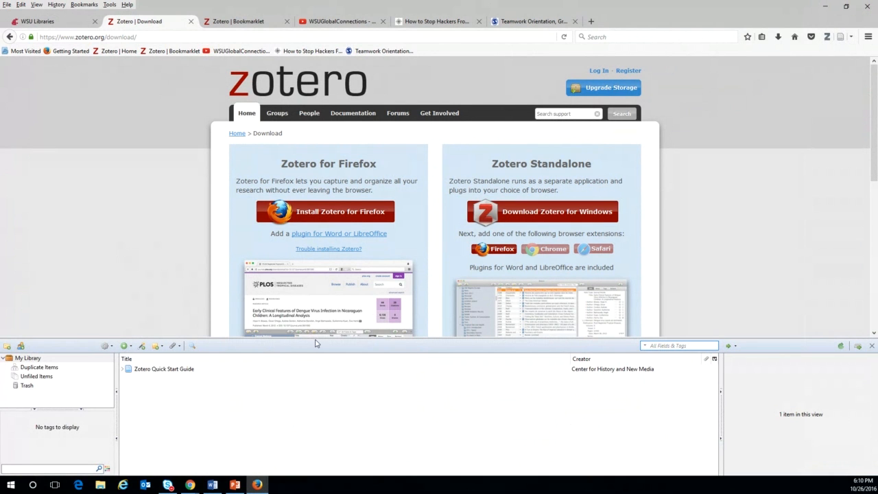
left_click_drag(316, 338, 358, 147)
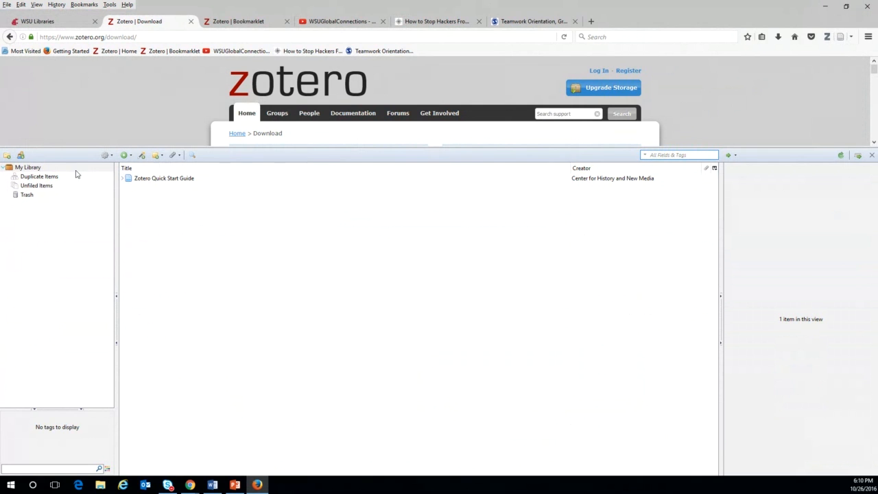
left_click(175, 181)
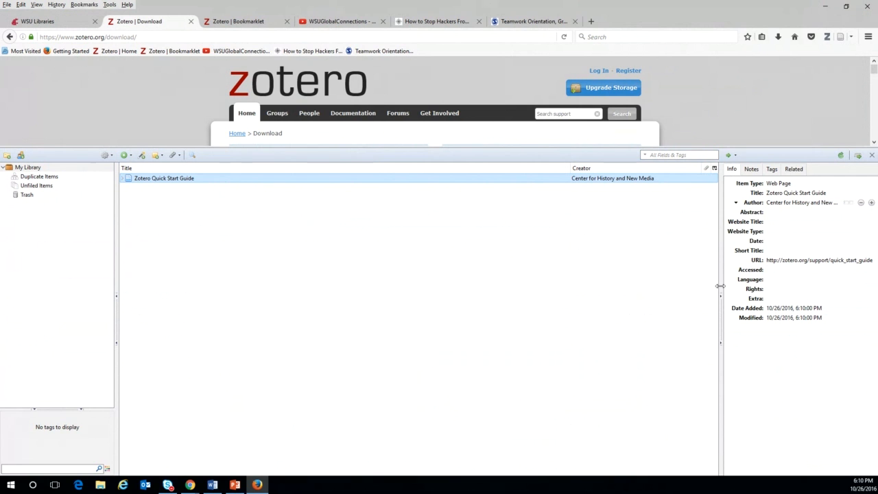
left_click_drag(720, 286, 659, 289)
left_click_drag(116, 282, 160, 282)
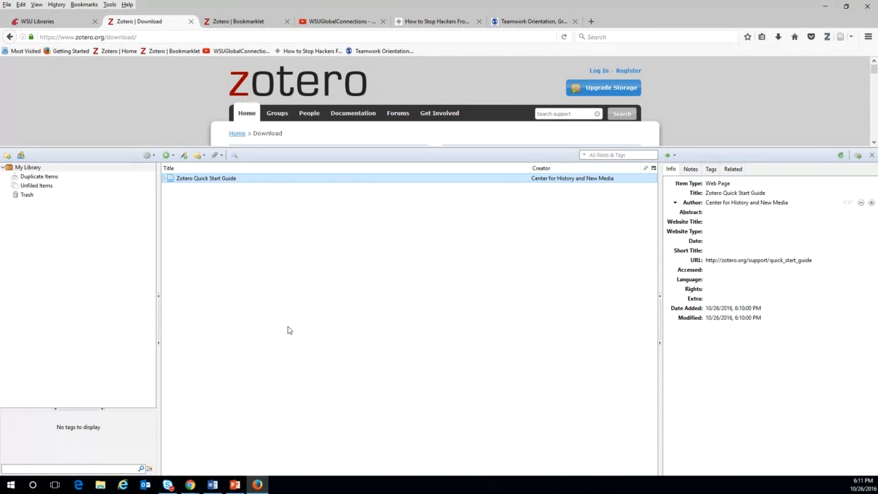
right_click(25, 169)
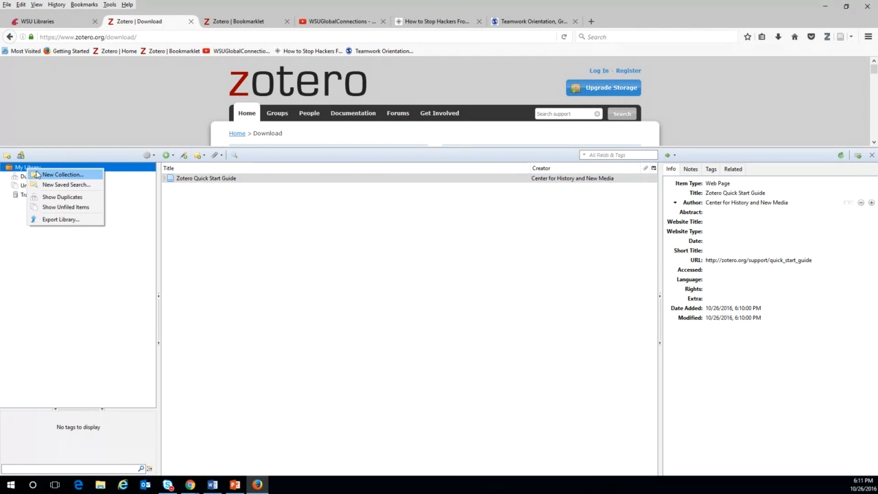
left_click(44, 177)
key("BackSpace")
type("Global")
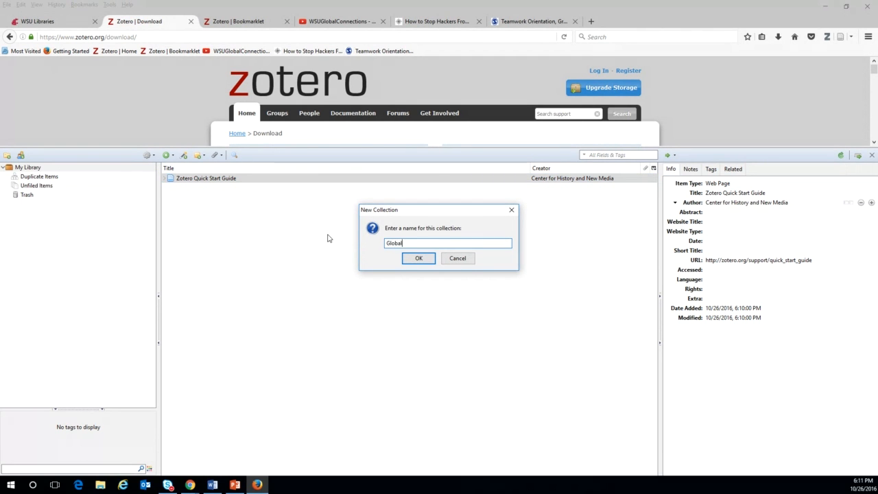
type("Connections")
left_click(418, 258)
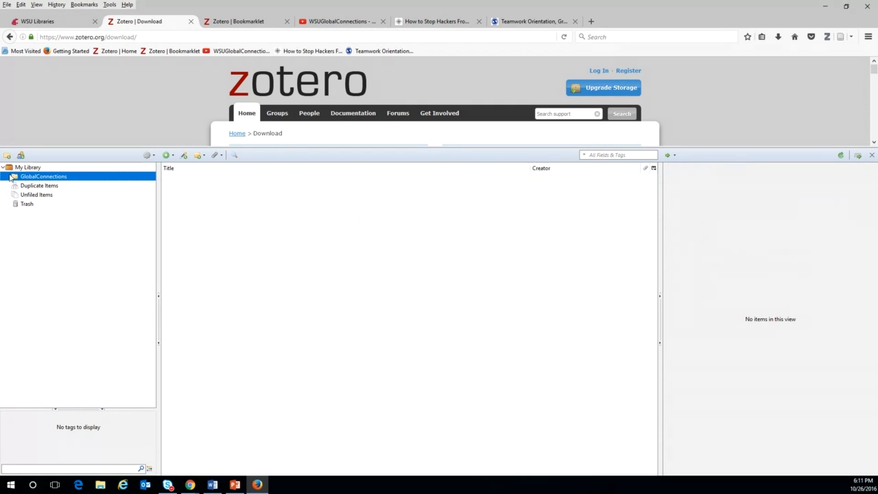
right_click(38, 168)
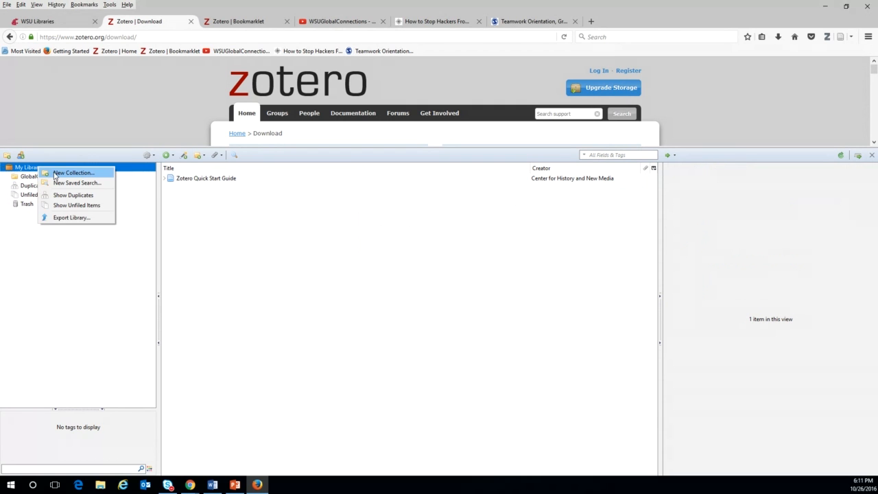
left_click(48, 172)
key("BackSpace")
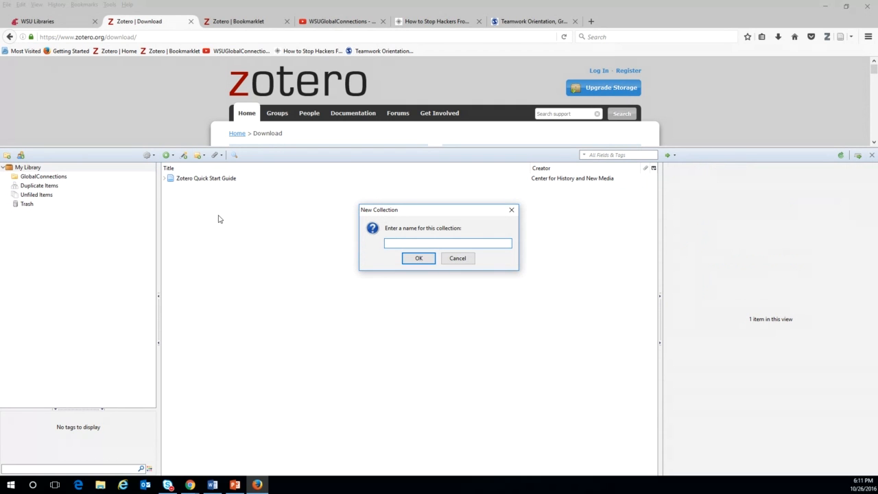
type("GoCougs")
key("Return")
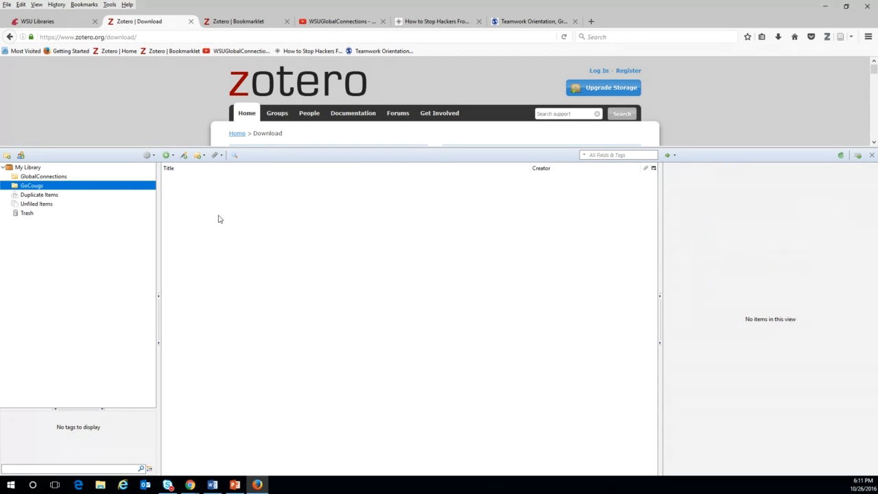
left_click(64, 176)
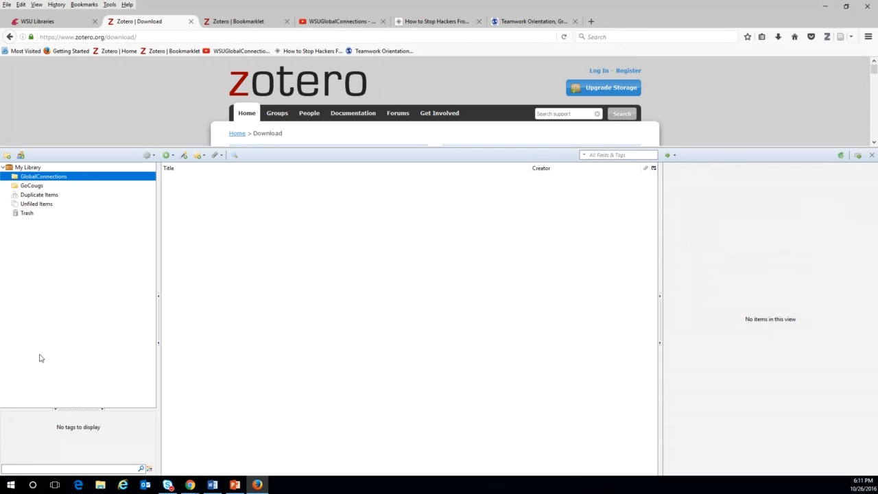
Browse My Library, GlobalConnections, GoCougs and Unfiled Items, then select the Zotero Quick Start Guide.
left_click(37, 168)
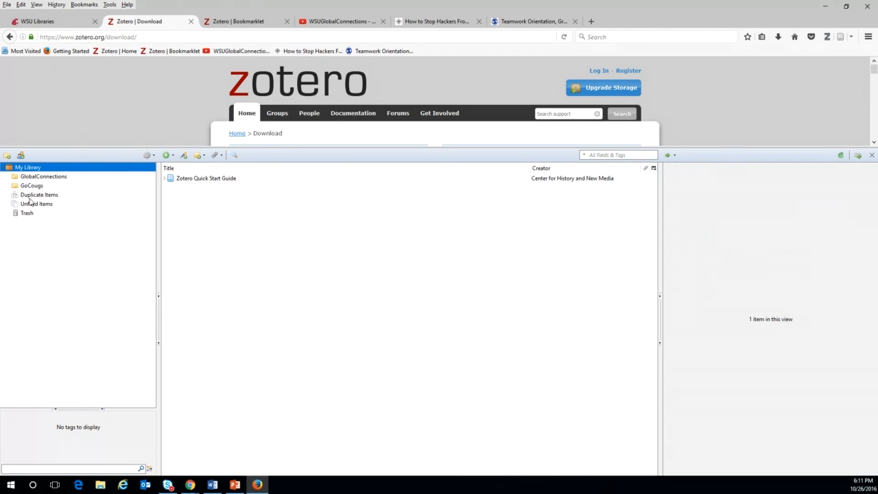
left_click(50, 178)
left_click(25, 186)
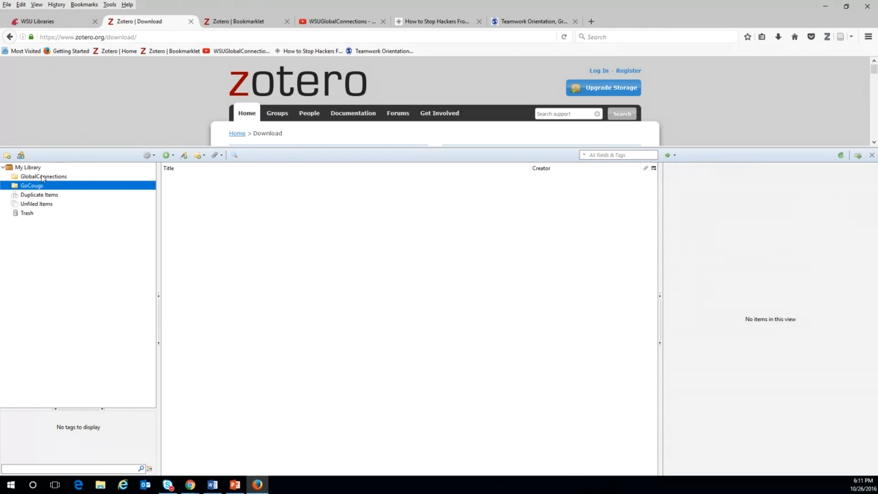
left_click(36, 168)
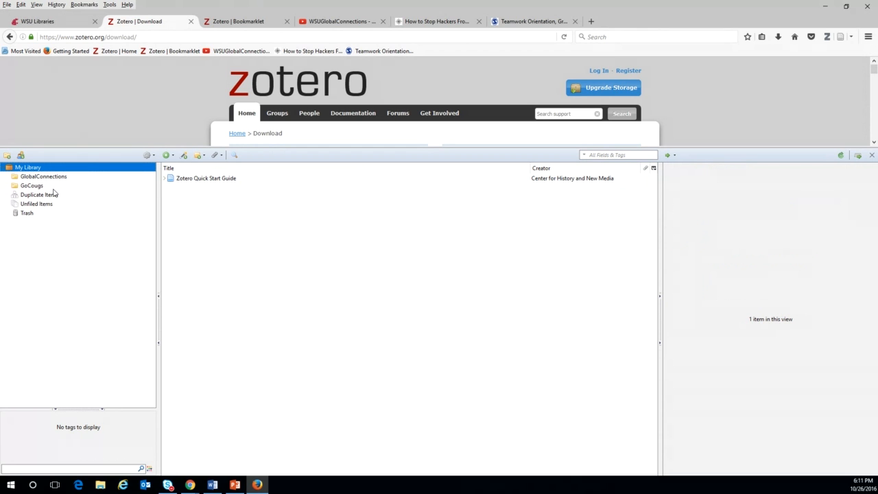
left_click(49, 179)
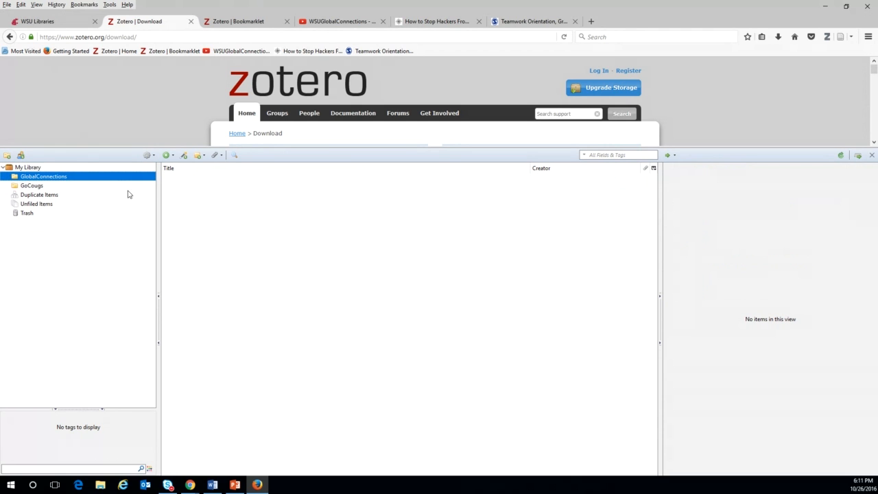
left_click(36, 187)
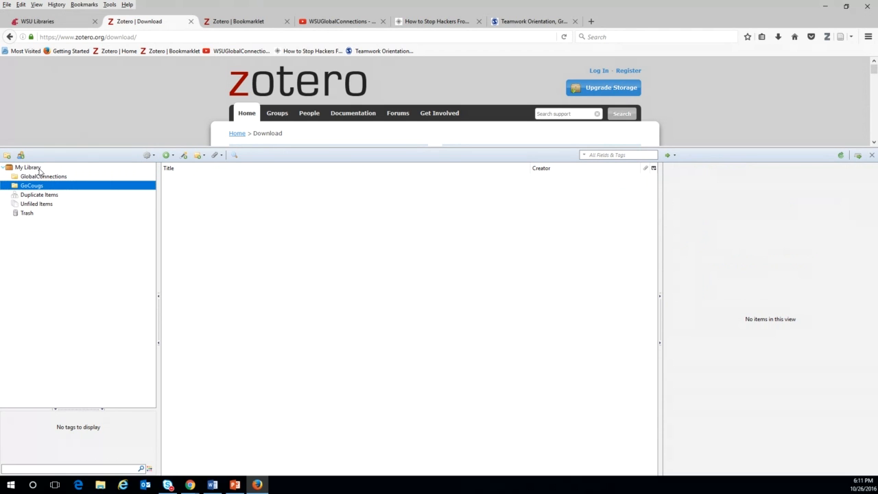
left_click(37, 205)
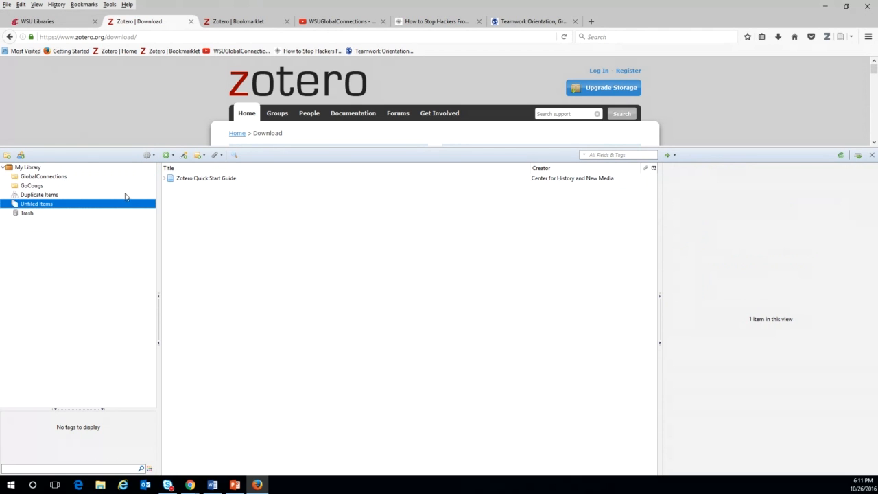
left_click(194, 179)
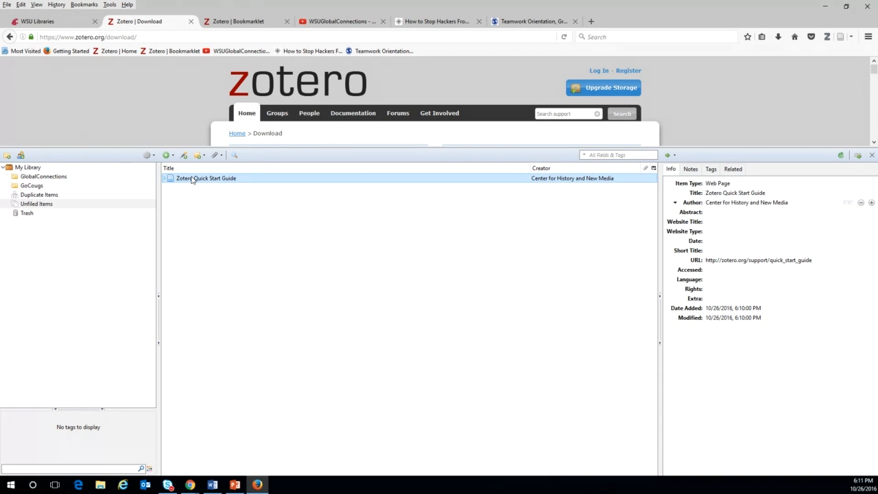
Drag the Zotero Quick Start Guide from Unfiled Items into GlobalConnections and confirm it appears there.
left_click(28, 168)
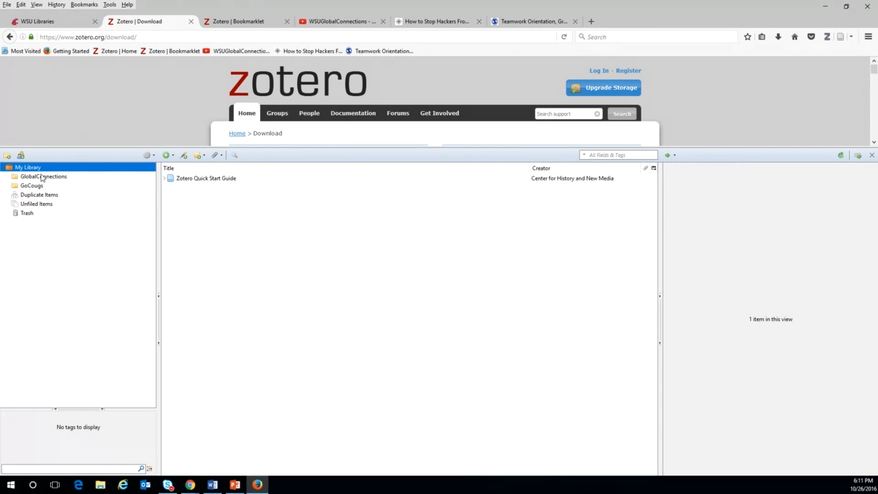
left_click(40, 177)
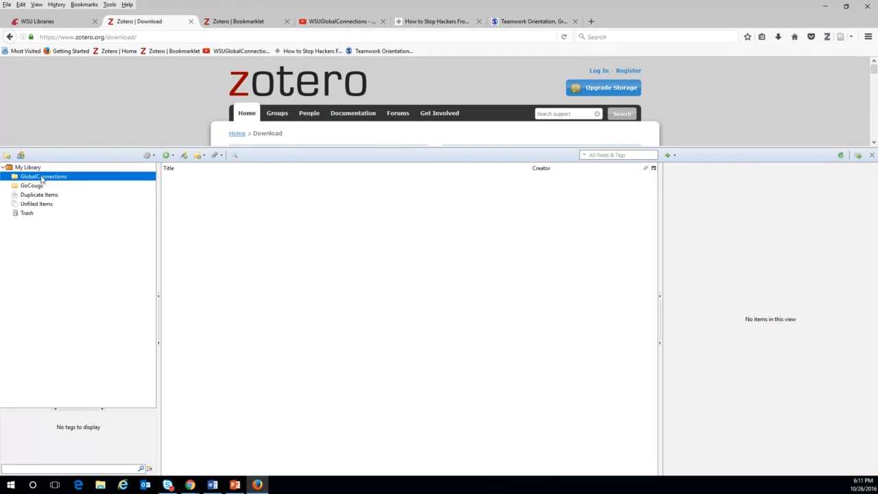
left_click(42, 186)
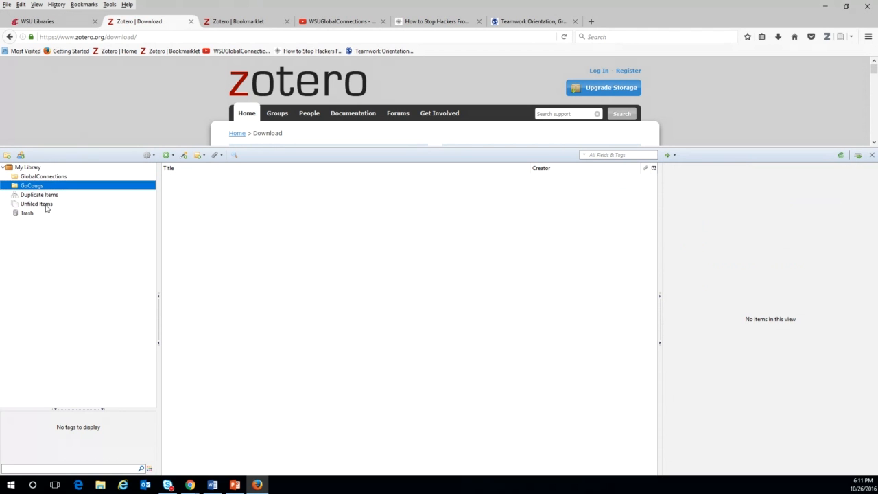
left_click(44, 206)
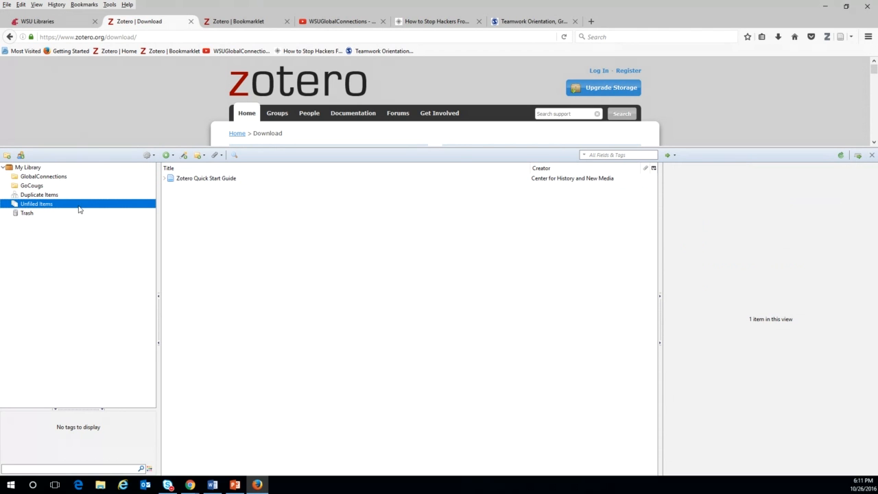
left_click(187, 178)
left_click_drag(186, 178, 48, 179)
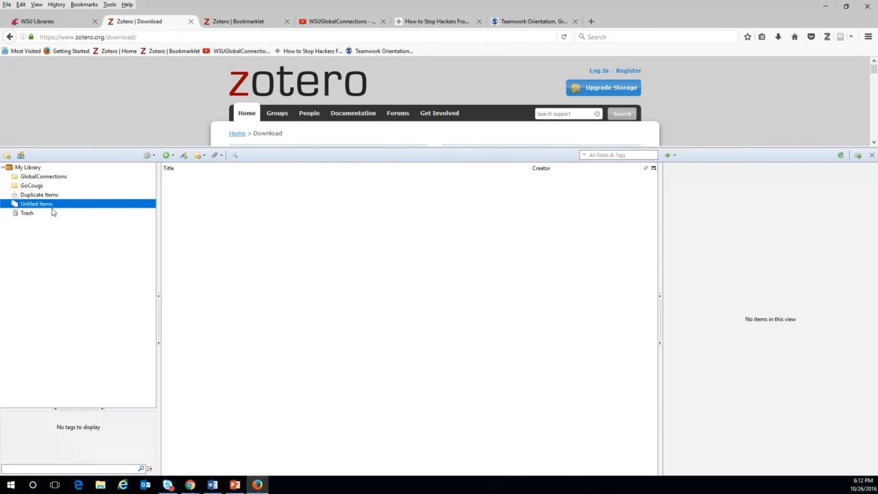
left_click(52, 179)
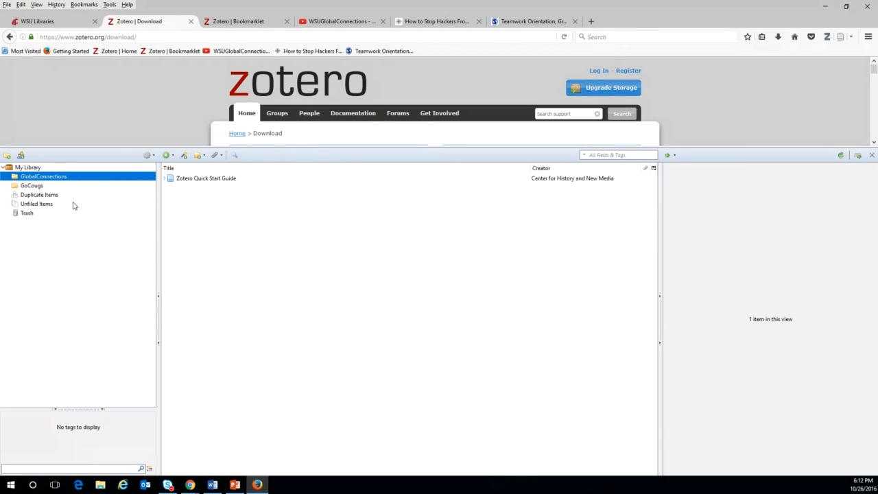
left_click(203, 182)
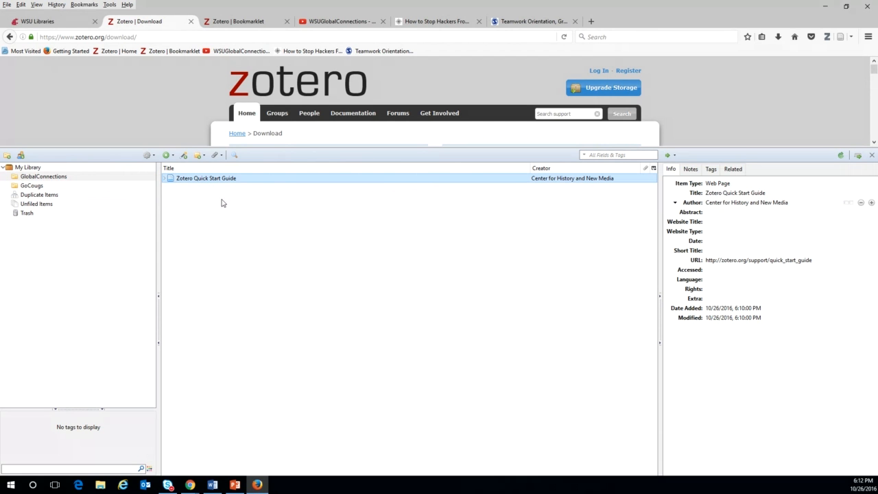
Enter the test text 'kjjkjflkdsjlkdjdlksf' as the guide's Abstract and save it.
left_click(710, 214)
type("kjjkjflkdsjlkdjdlksf")
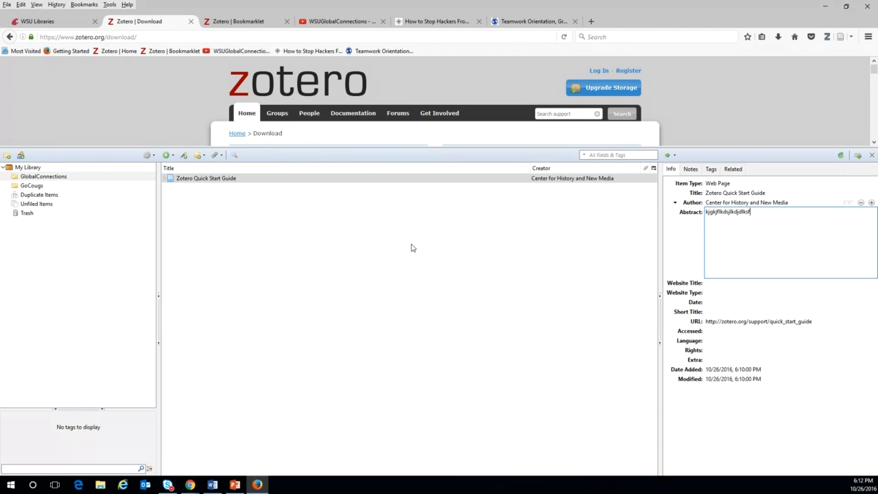
left_click(247, 248)
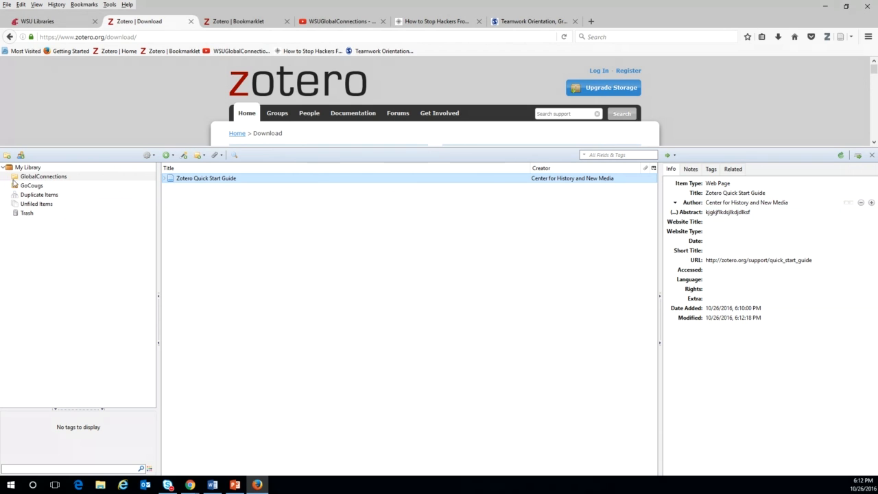
Add the Zotero Quick Start Guide to GoCougs, check it there, then return to My Library.
left_click(40, 171)
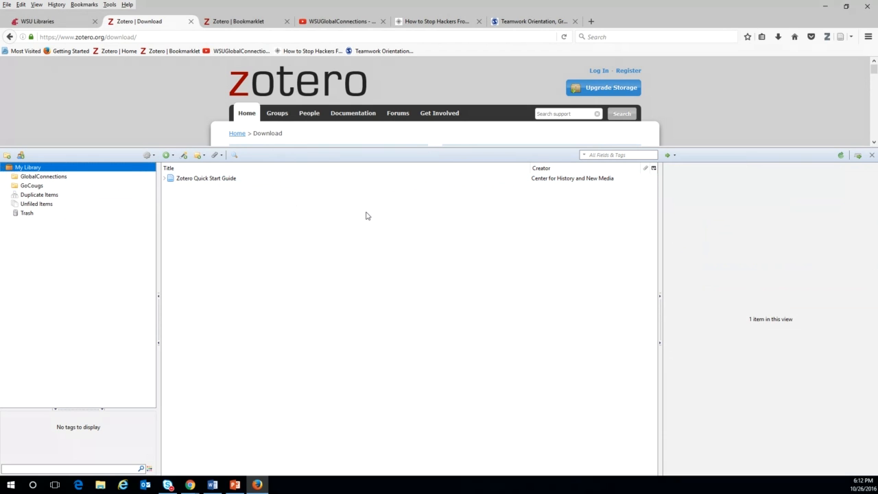
left_click(209, 179)
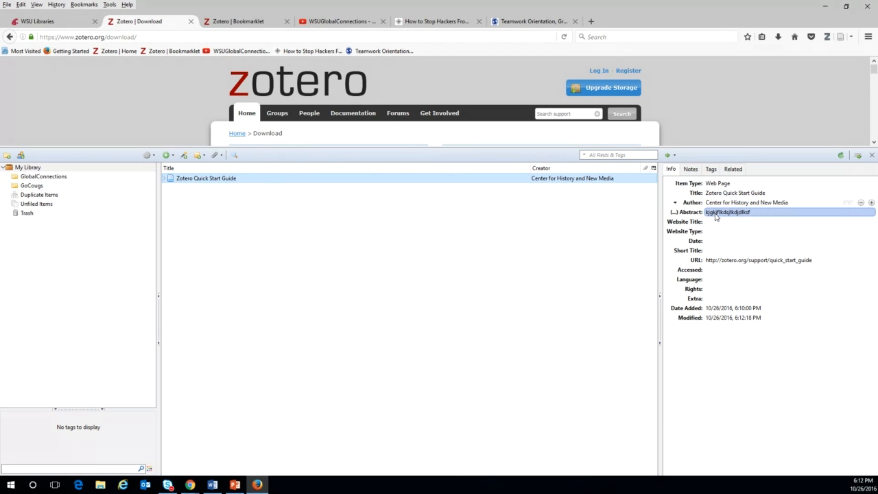
left_click_drag(195, 178, 31, 189)
left_click(31, 186)
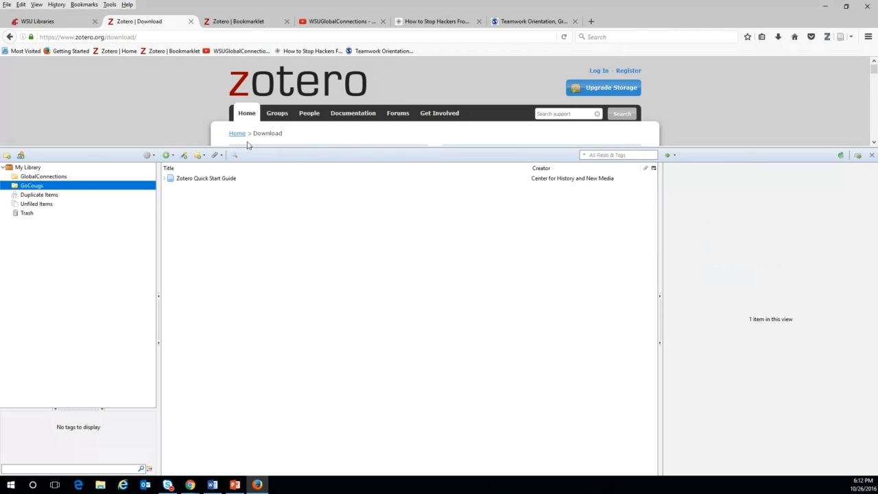
left_click(205, 180)
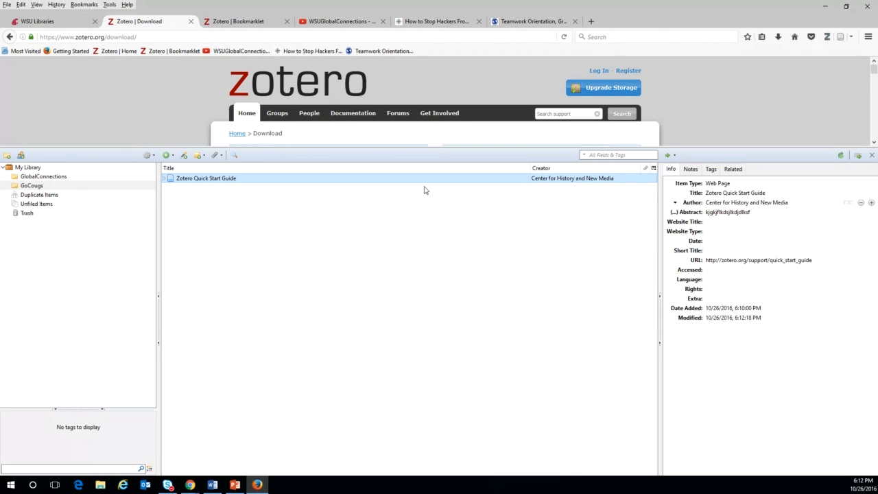
left_click(29, 169)
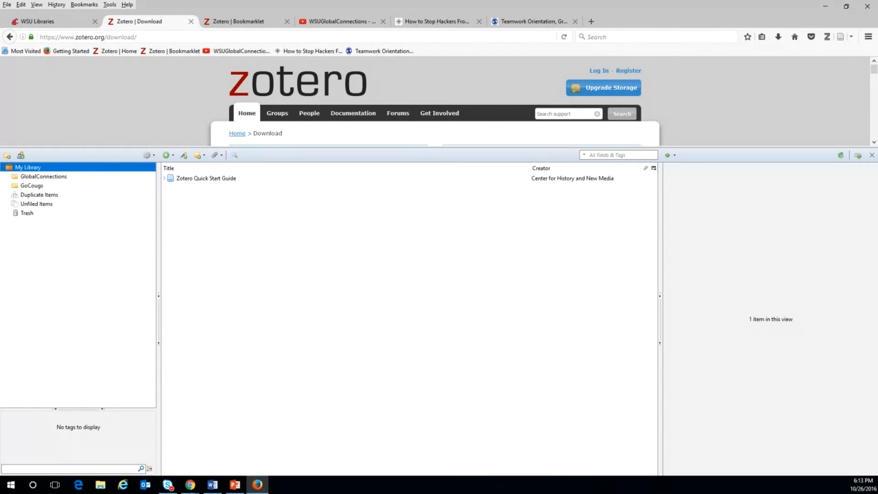
Open GlobalConnections to see the Zotero Quick Start Guide filed inside it.
left_click(48, 178)
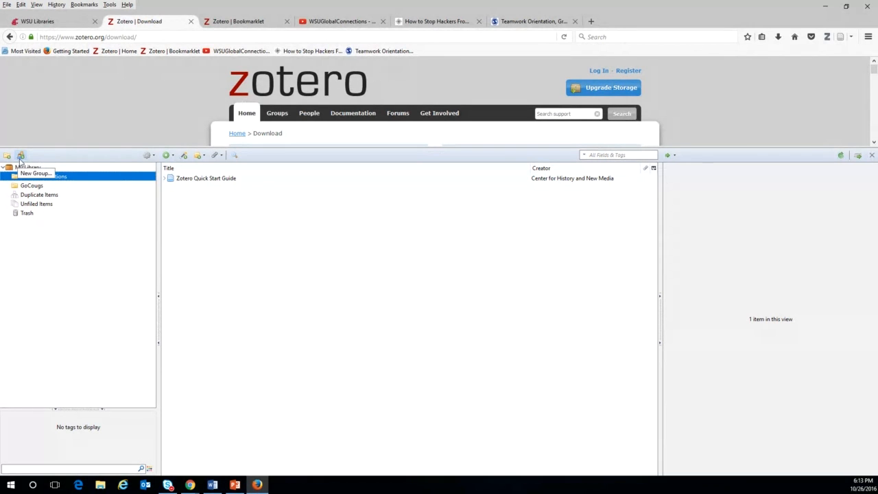
Look over the gear Actions menu and New Item types under More, then select the Quick Start Guide.
left_click(148, 155)
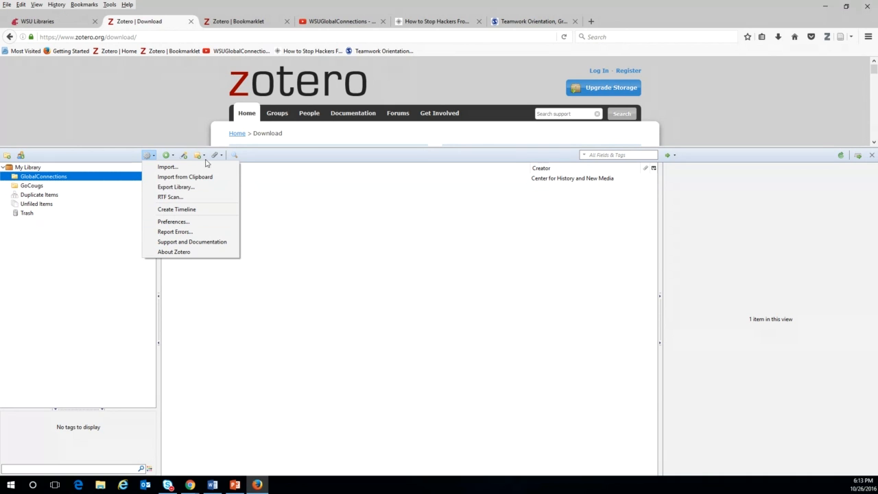
left_click(169, 157)
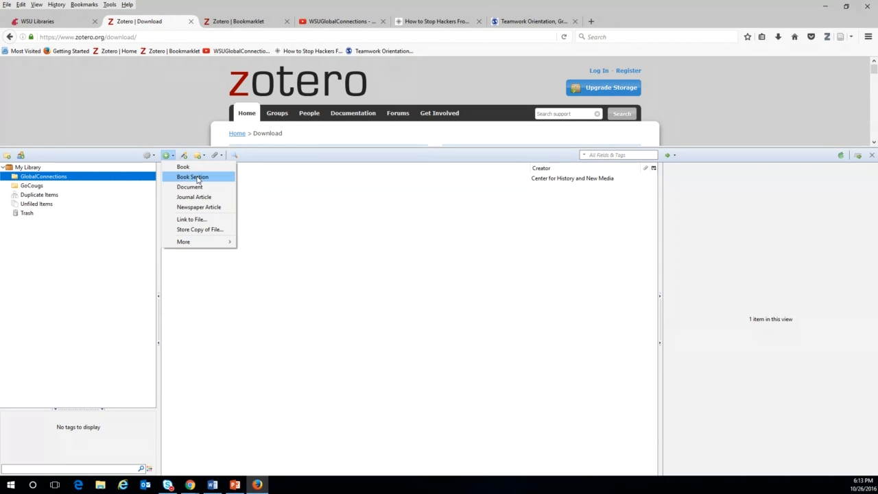
mouse_move(197, 245)
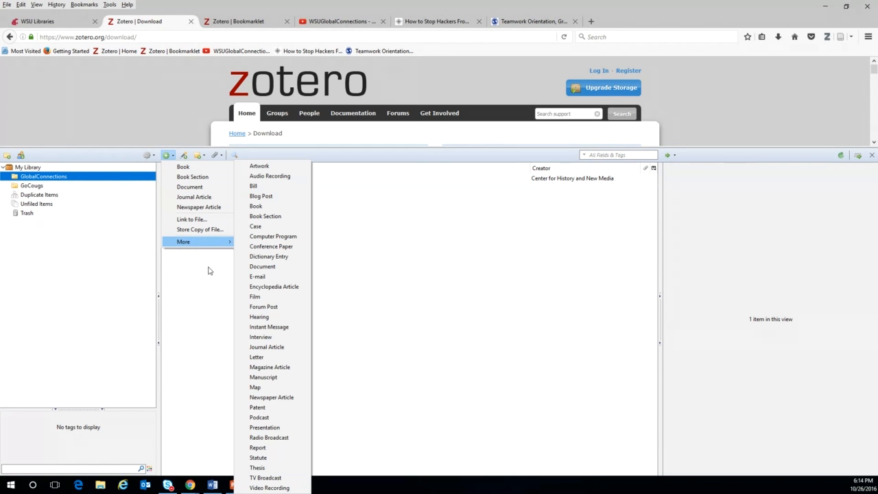
left_click(210, 270)
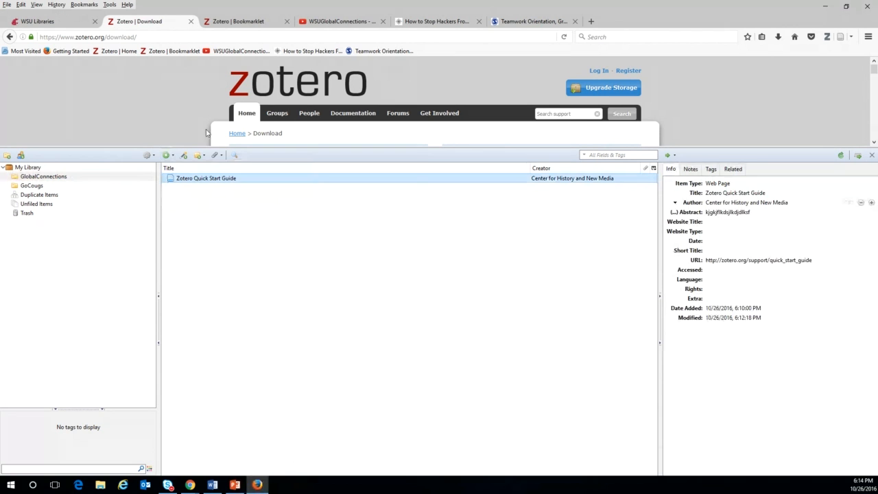
Dismiss the identifier lookup and create a new standalone note from the New Note menu.
left_click(183, 156)
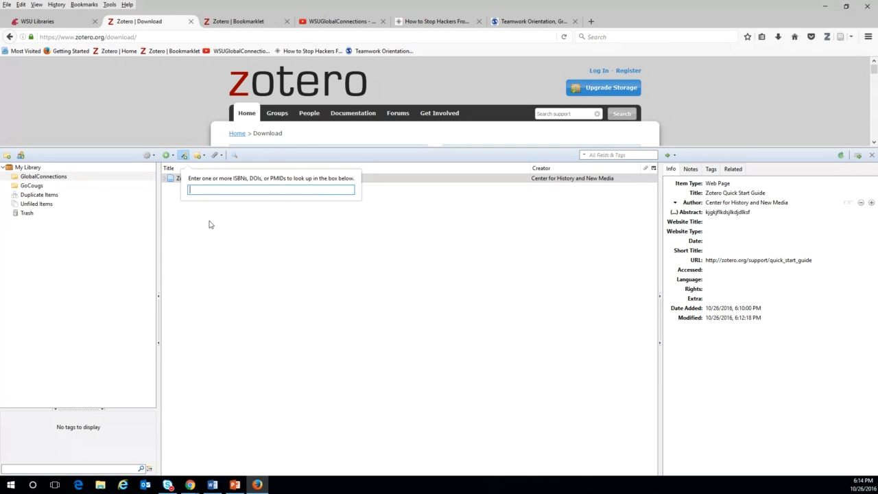
left_click(202, 157)
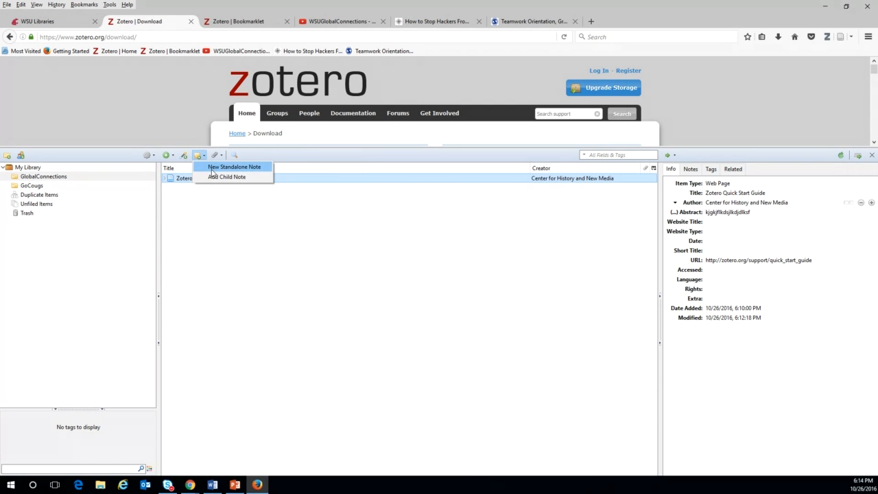
left_click(212, 169)
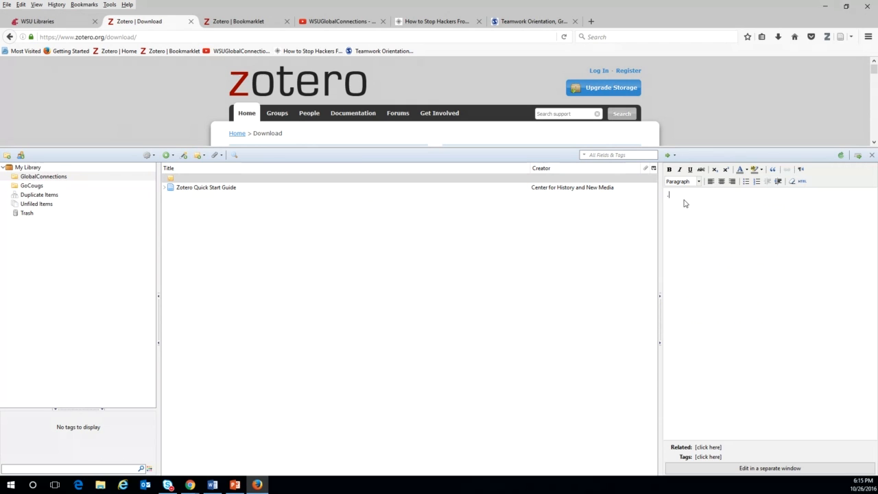
Title the note '.Outline', add a second standalone note titled '.To Do List', and sort by title.
type("Outline")
type(".")
key("Return")
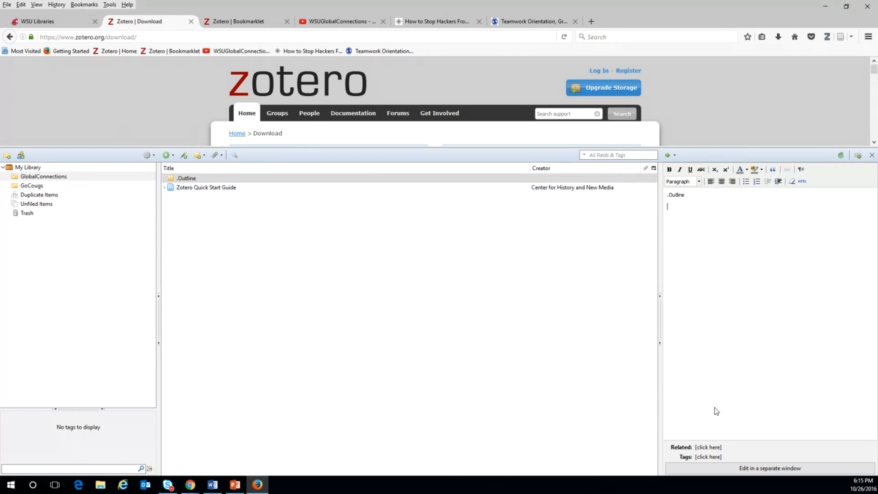
left_click(204, 157)
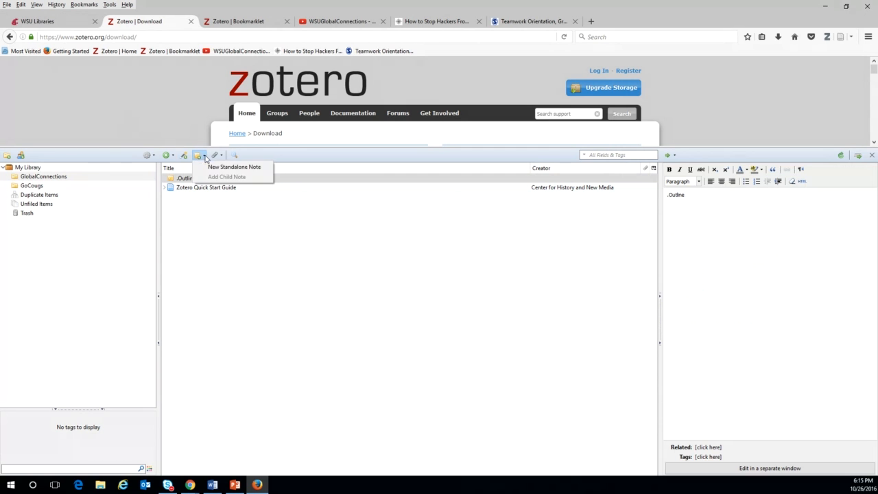
left_click(206, 169)
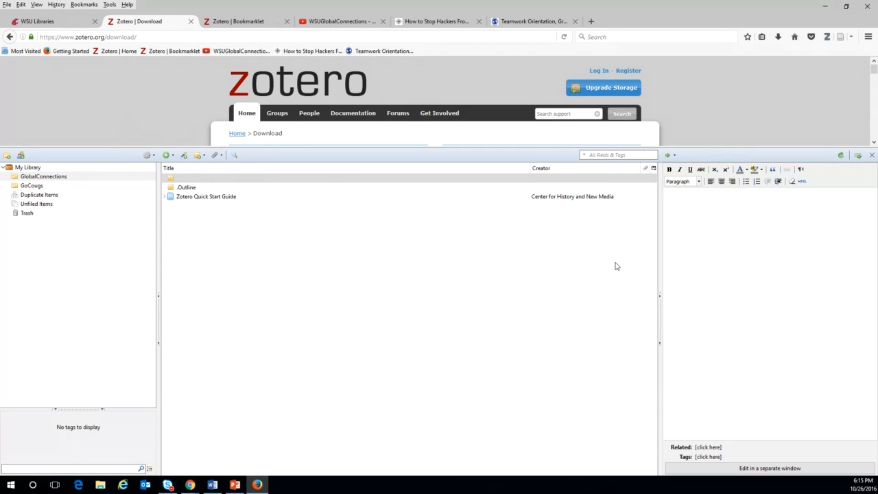
type(".T")
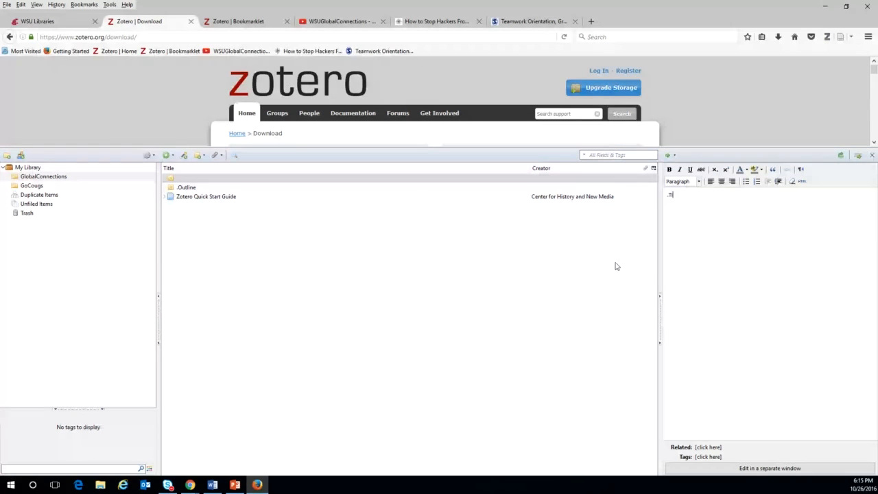
type("o Do List")
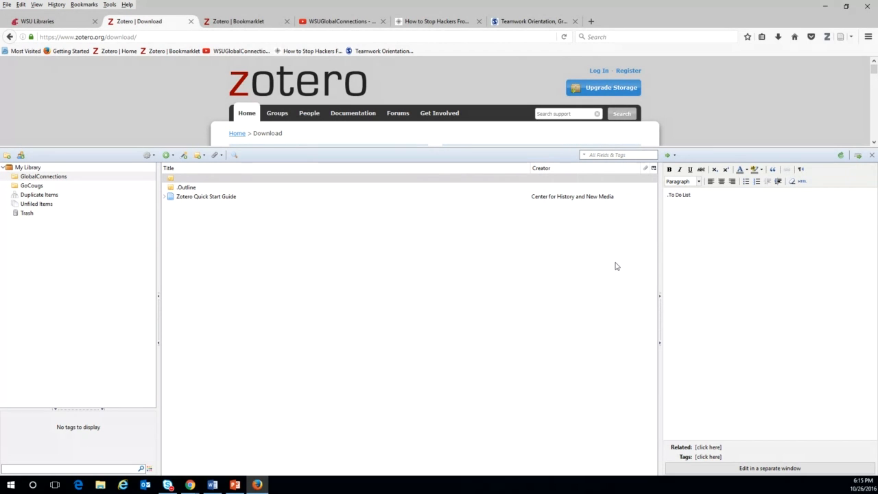
key("Return")
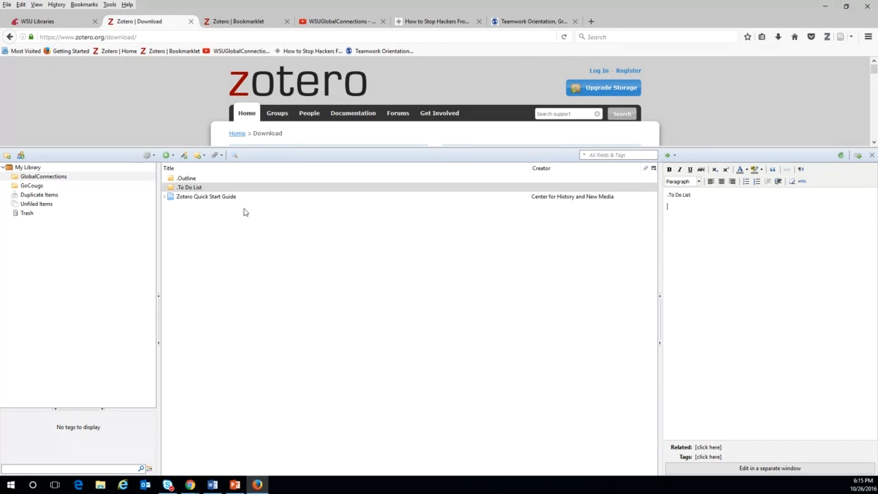
left_click(189, 169)
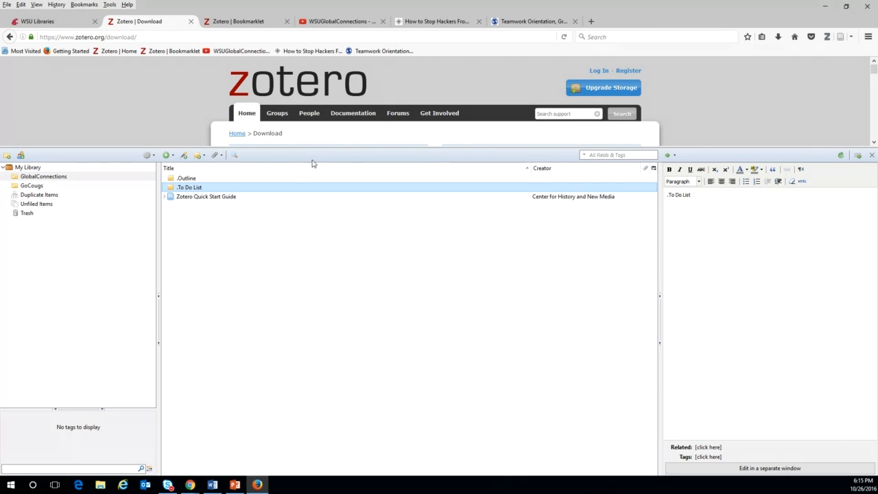
left_click(210, 180)
left_click(198, 190)
left_click(220, 156)
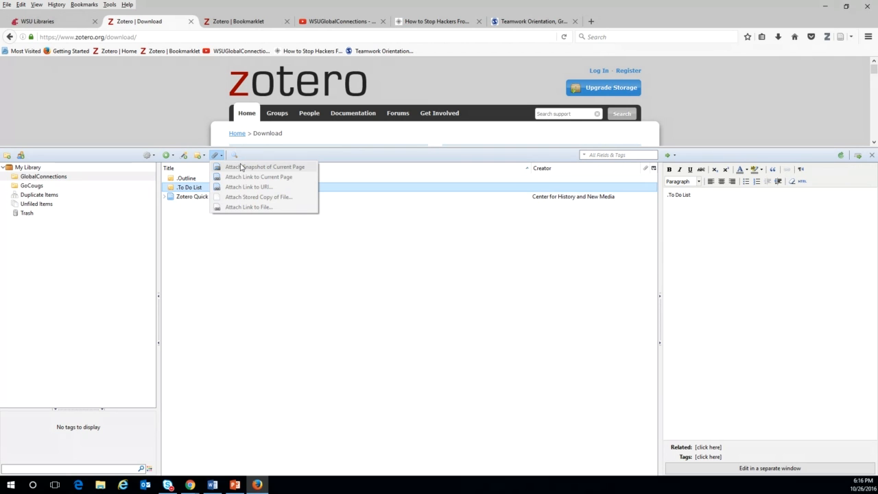
left_click(232, 256)
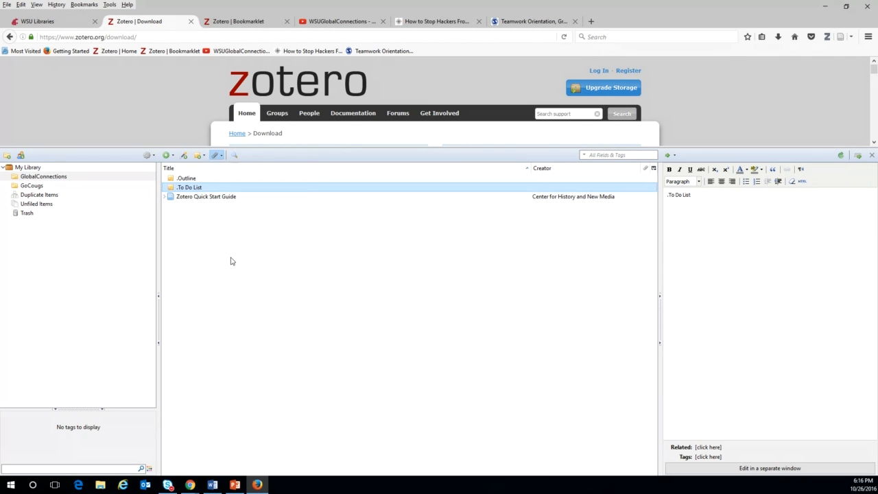
left_click(234, 156)
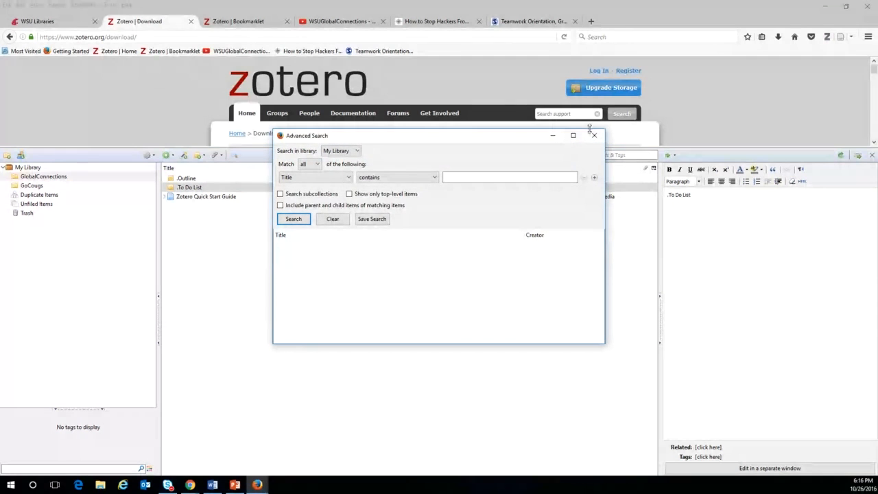
left_click(594, 135)
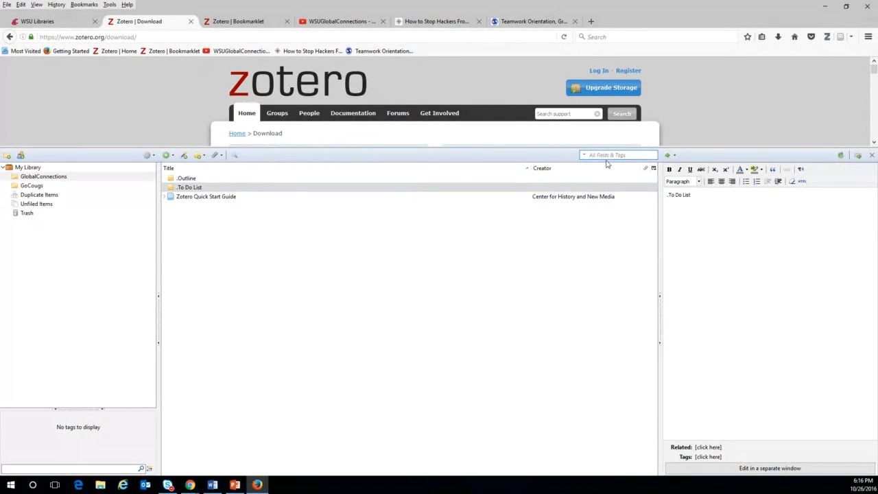
left_click(43, 177)
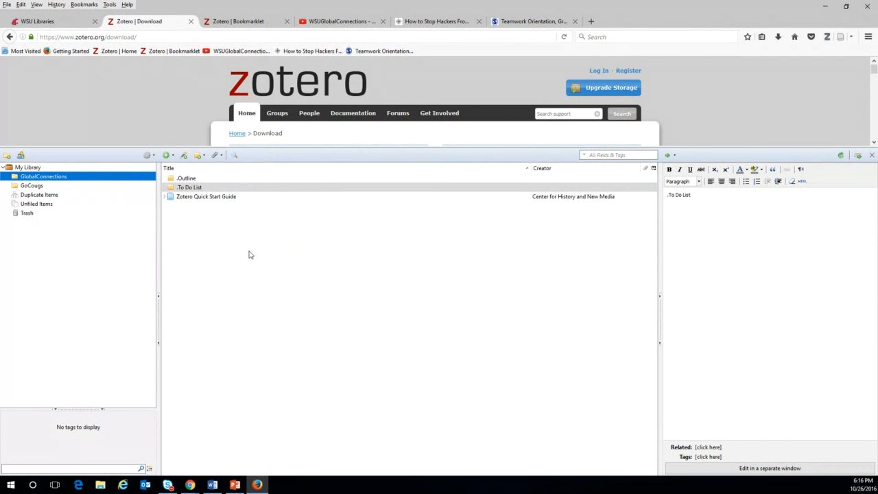
left_click(31, 168)
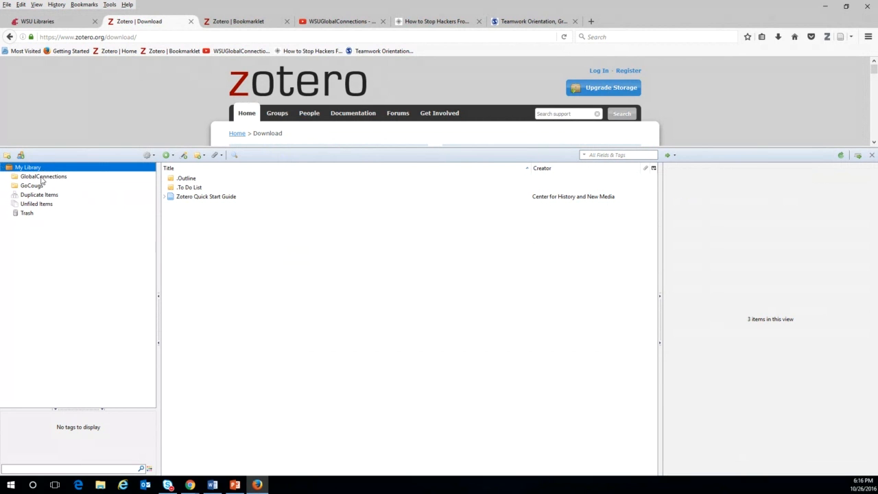
left_click(43, 177)
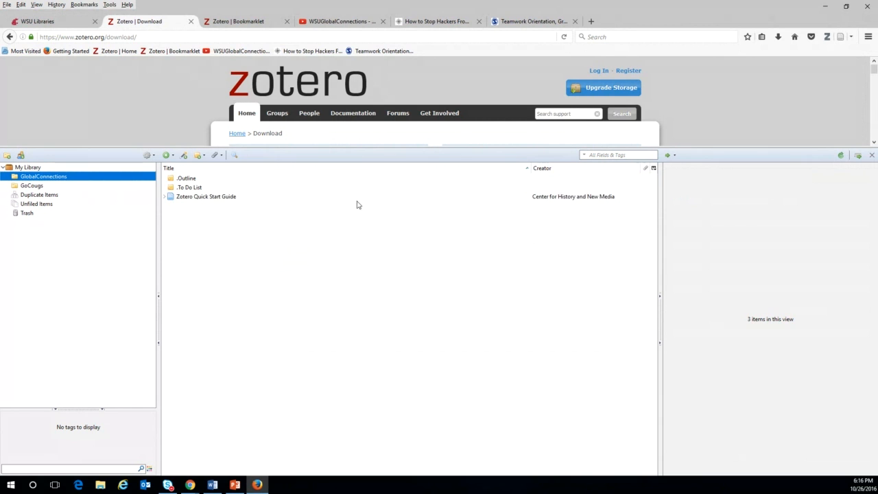
Open Zotero Preferences from the gear Actions menu.
left_click(148, 155)
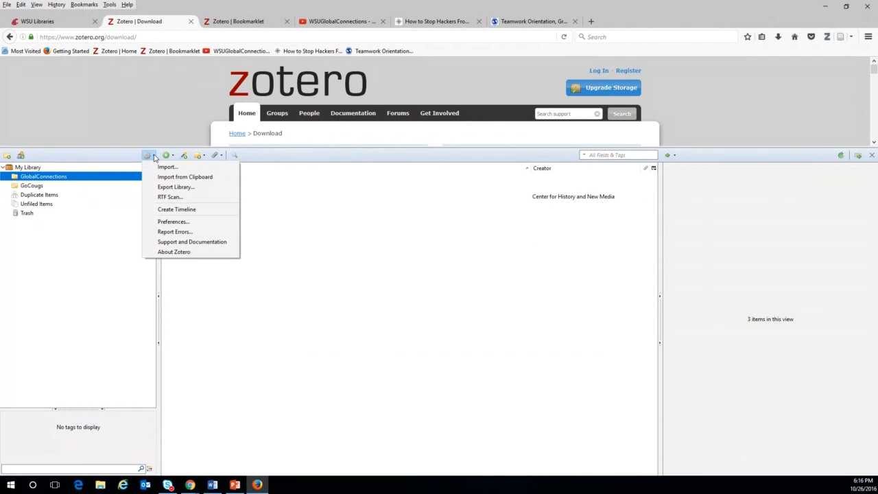
left_click(172, 222)
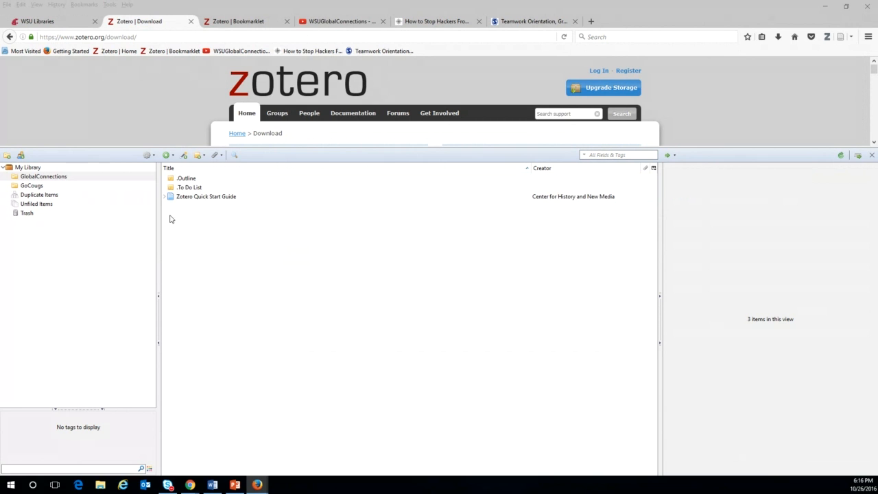
left_click(154, 156)
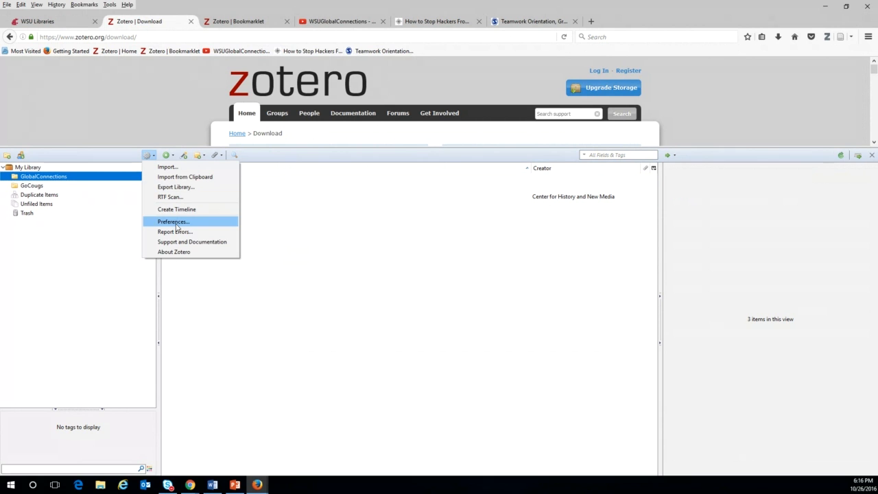
left_click(231, 305)
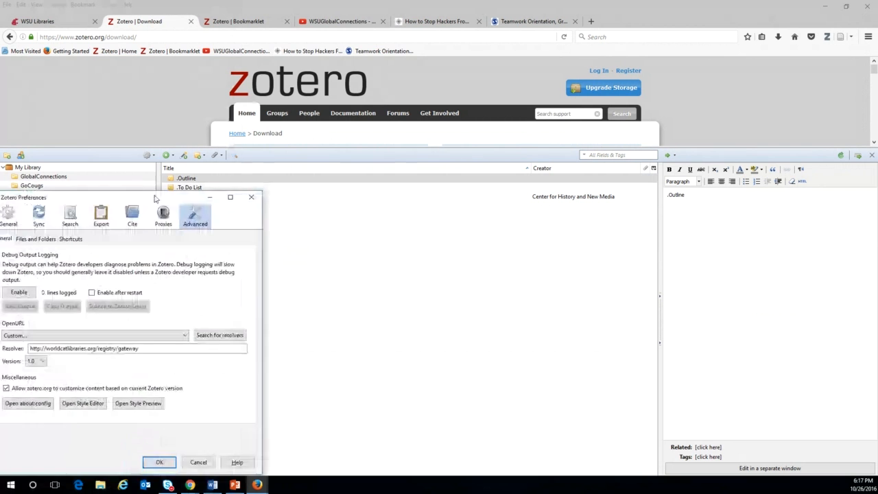
Bring the Preferences window into view and set the General font size to X-Large.
left_click_drag(285, 168, 408, 148)
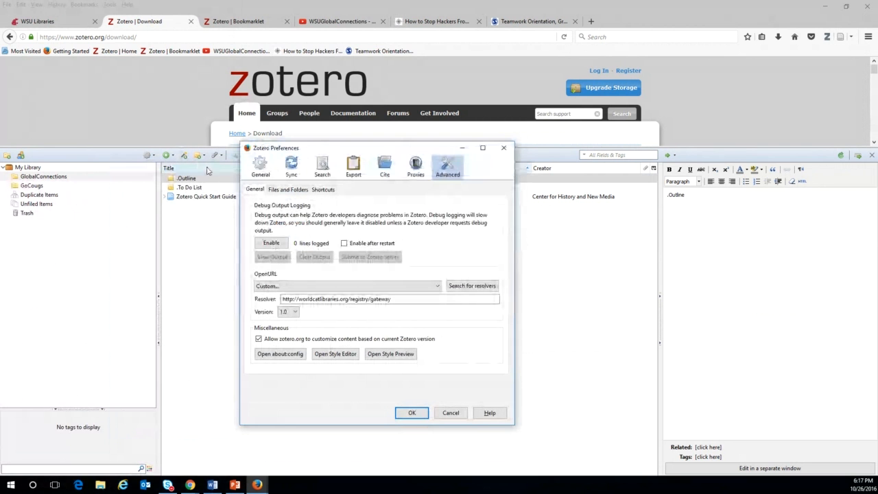
left_click(260, 167)
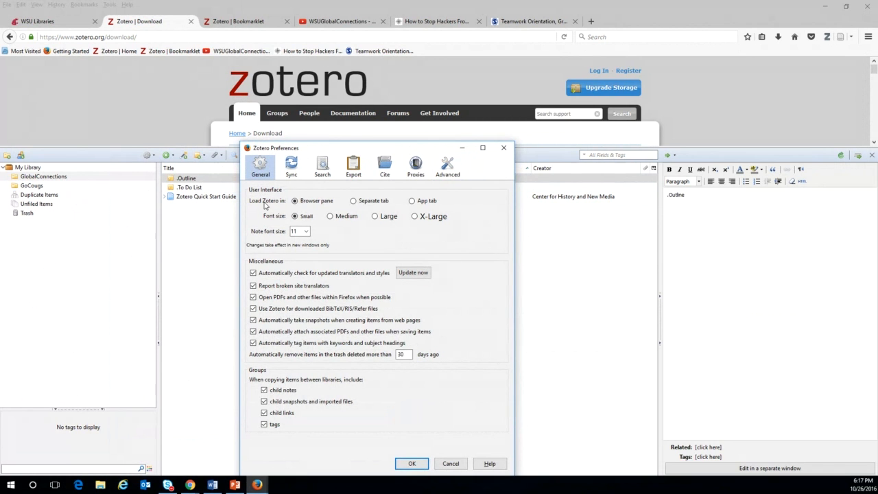
left_click(415, 217)
Uncheck 'Open PDFs and other files within Firefox when possible'.
left_click(253, 298)
Turn off automatic keyword tagging and all four Groups copy options: child notes, snapshots, links, tags.
left_click(253, 343)
left_click(264, 390)
left_click(264, 402)
left_click(264, 412)
left_click(264, 424)
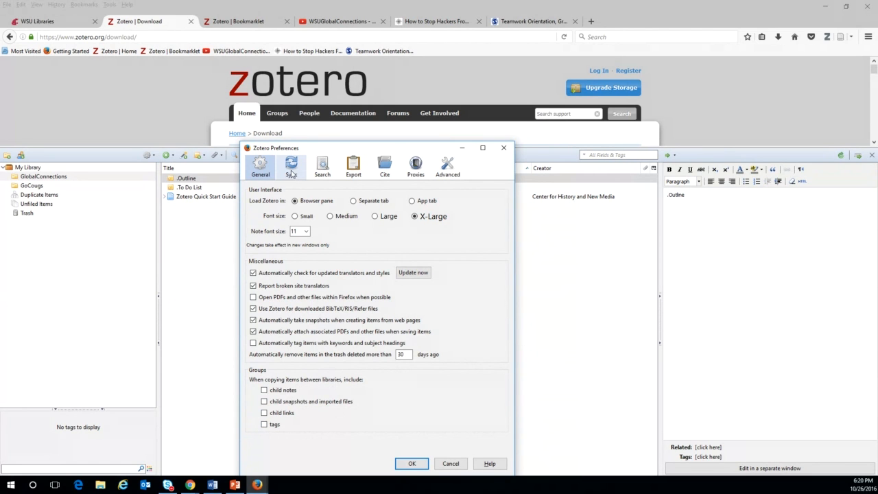
left_click(292, 171)
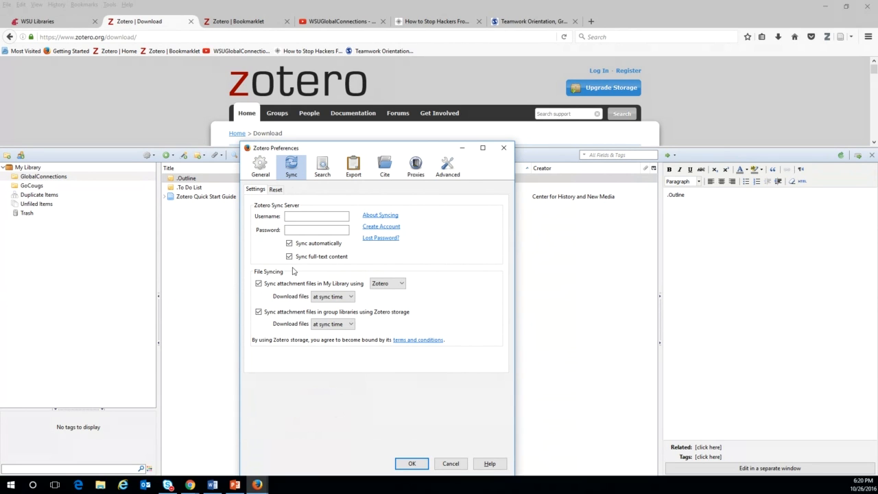
Leave the Sync username field and show the Search pane's full-text and PDF indexing settings.
left_click(291, 217)
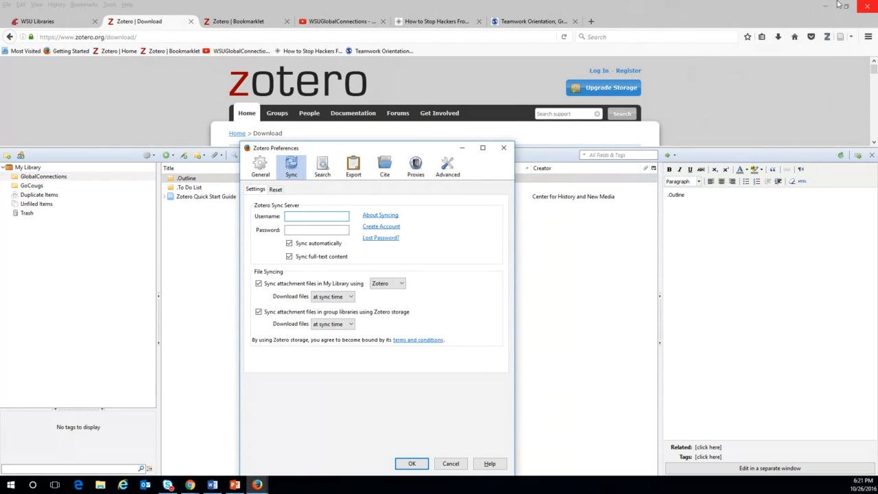
left_click(323, 170)
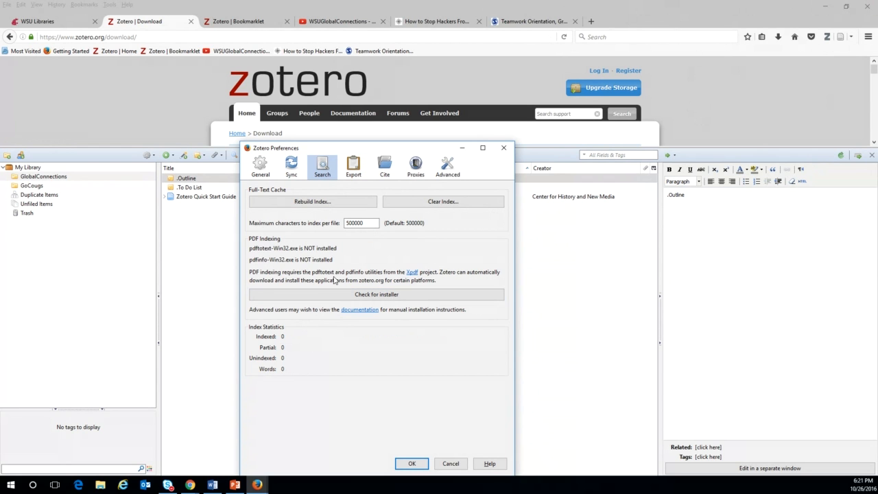
Install the pdftotext and pdfinfo utilities and retype the maximum characters indexed per file.
left_click(342, 297)
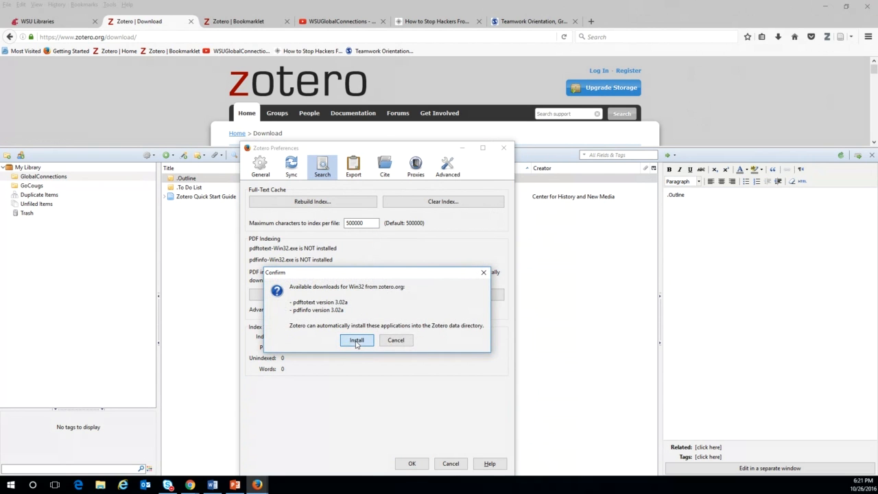
left_click(356, 341)
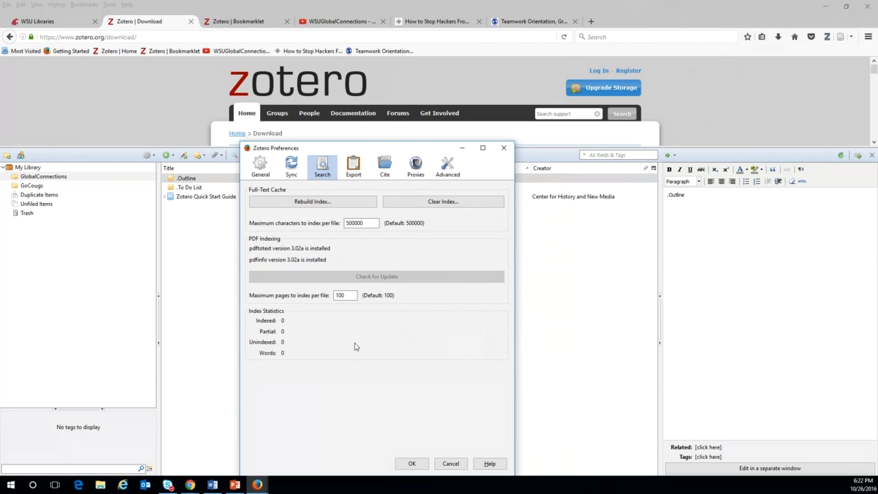
left_click(367, 226)
left_click_drag(368, 226, 298, 233)
type("000,000")
Set the maximum pages indexed per file to 150.
left_click(351, 295)
key("BackSpace")
key("BackSpace")
type("50")
left_click(354, 172)
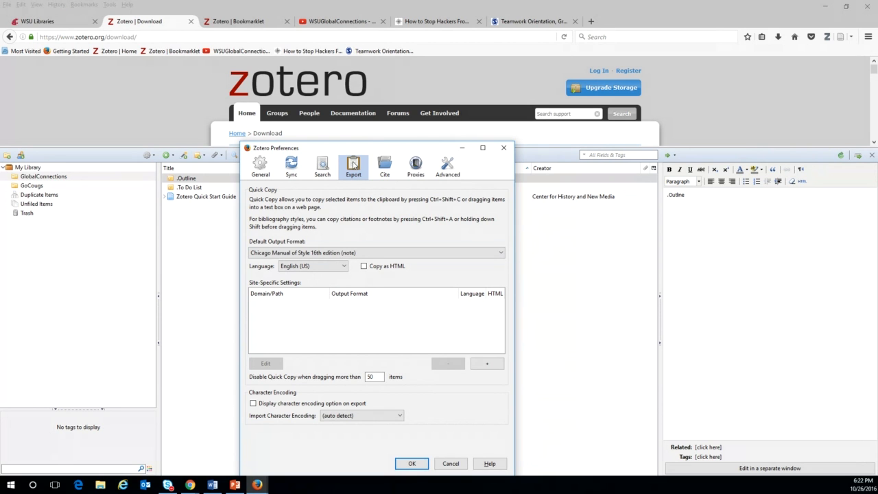
Choose American Psychological Association 6th edition as the Quick Copy default output format.
left_click(322, 255)
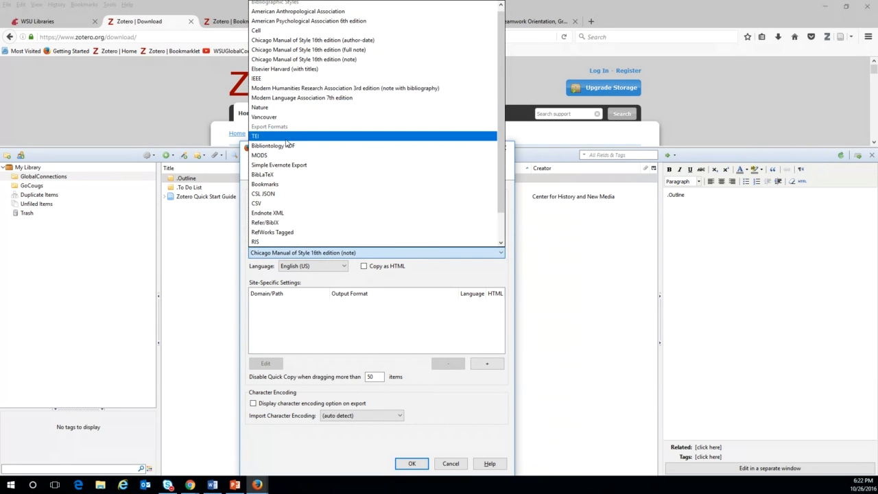
left_click(305, 21)
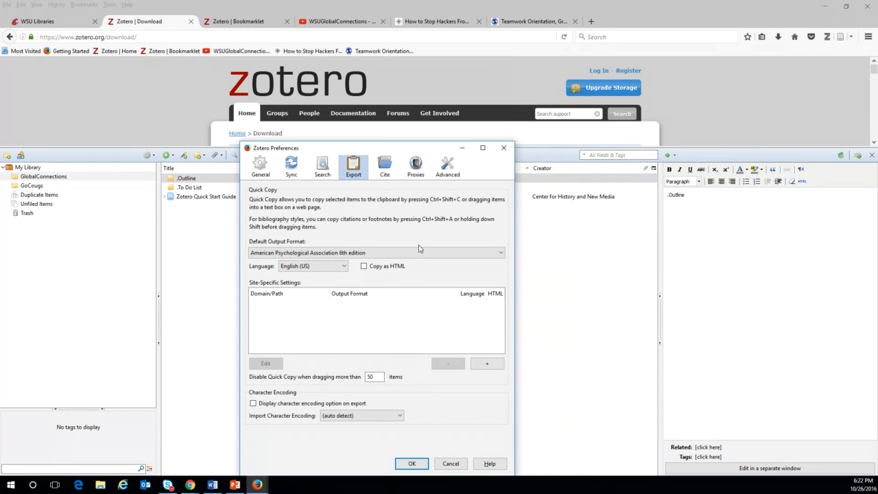
left_click(386, 171)
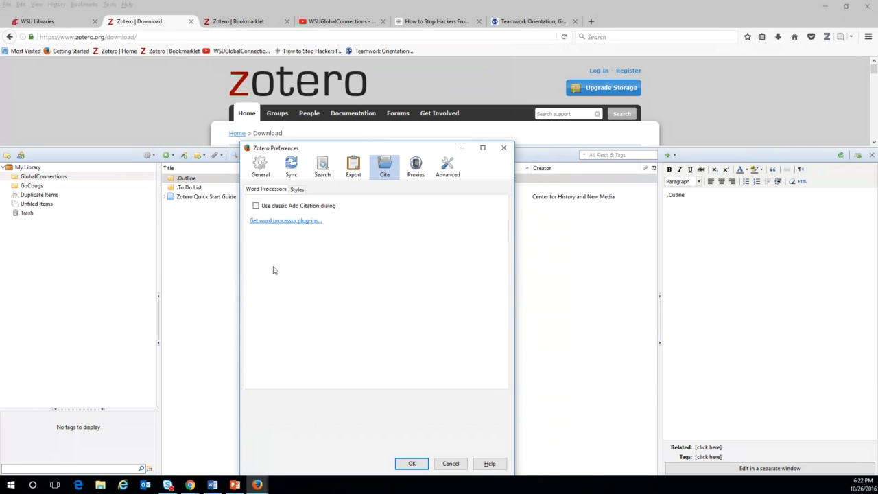
Review the installed styles in the Style Manager, then open the online Zotero Style Repository.
left_click(296, 191)
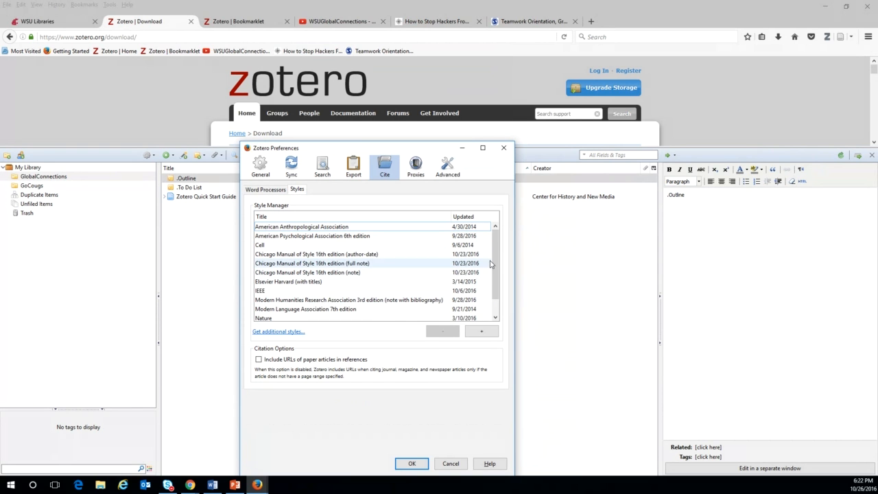
left_click_drag(498, 276, 511, 245)
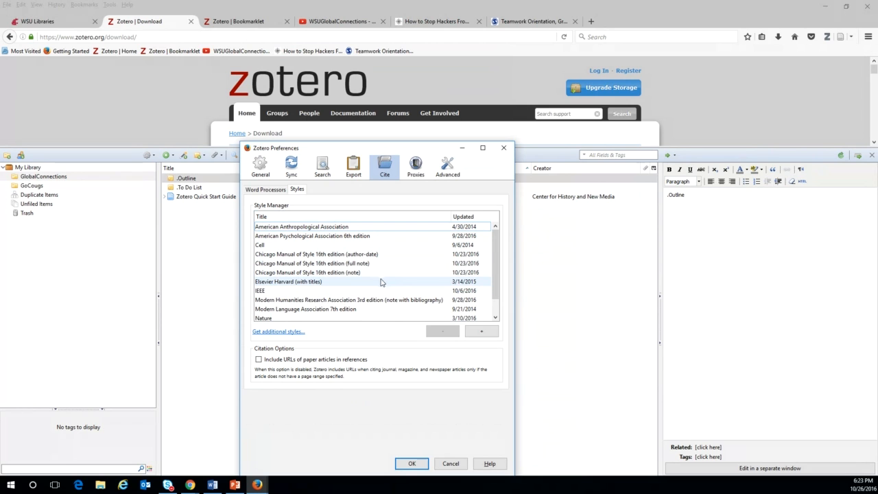
left_click(267, 332)
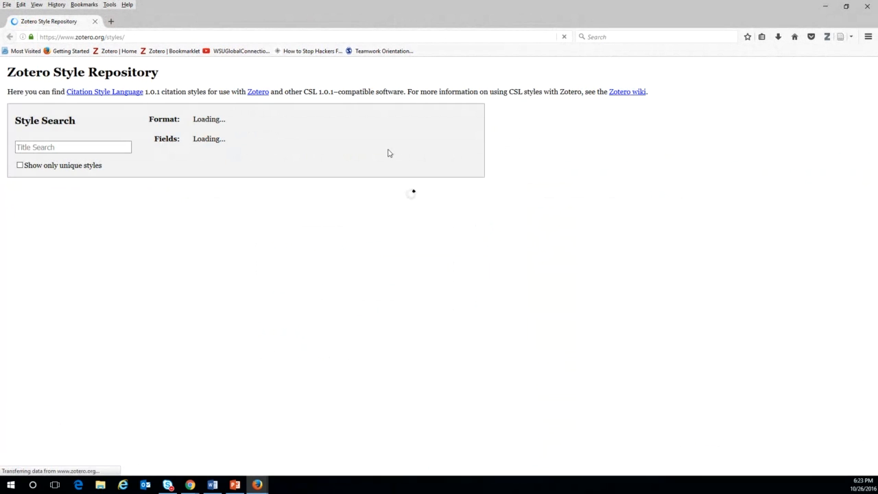
Search the style repository for 'cse' and pick the Council of Science Editors Citation-Name (numeric, sorted alphabetically) style.
left_click(78, 148)
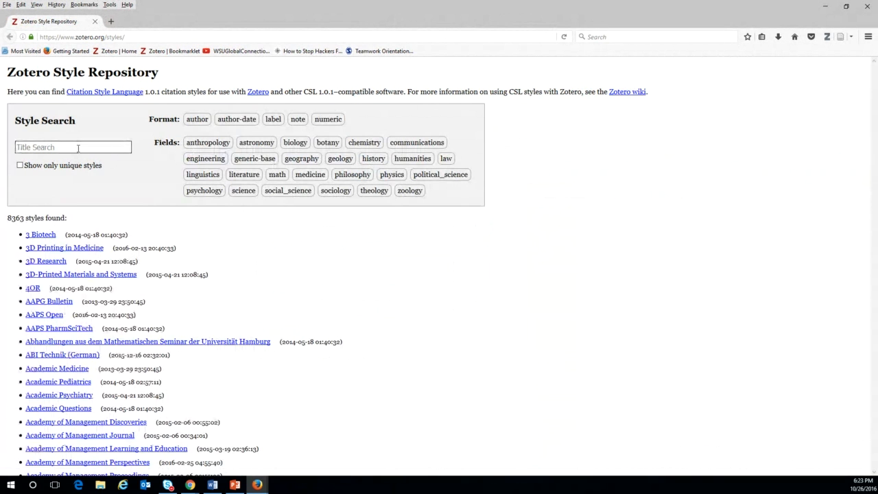
type("c")
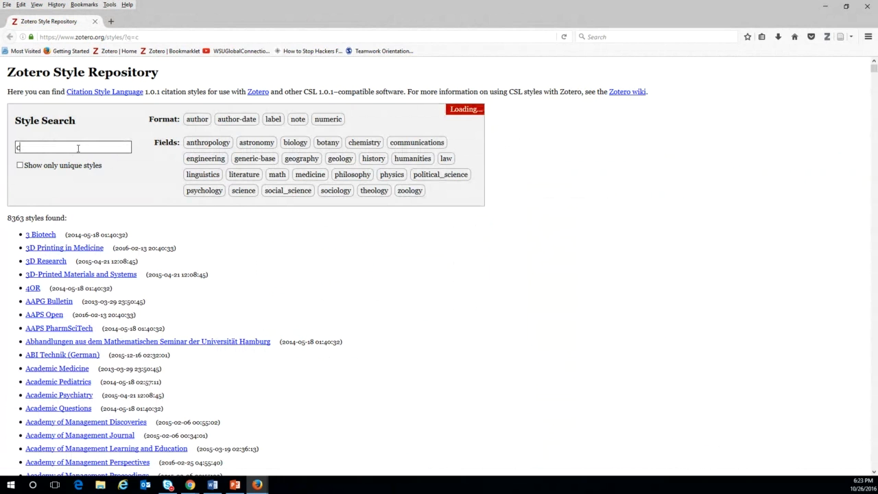
type("se")
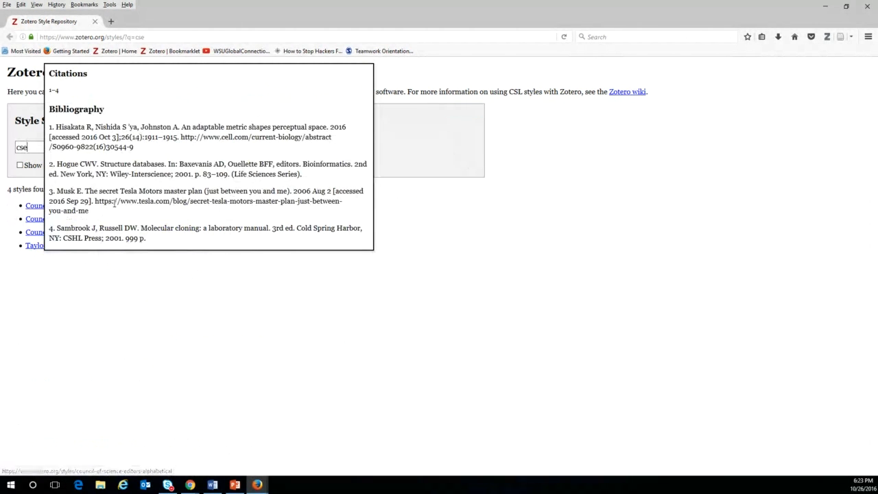
mouse_move(106, 245)
mouse_move(32, 207)
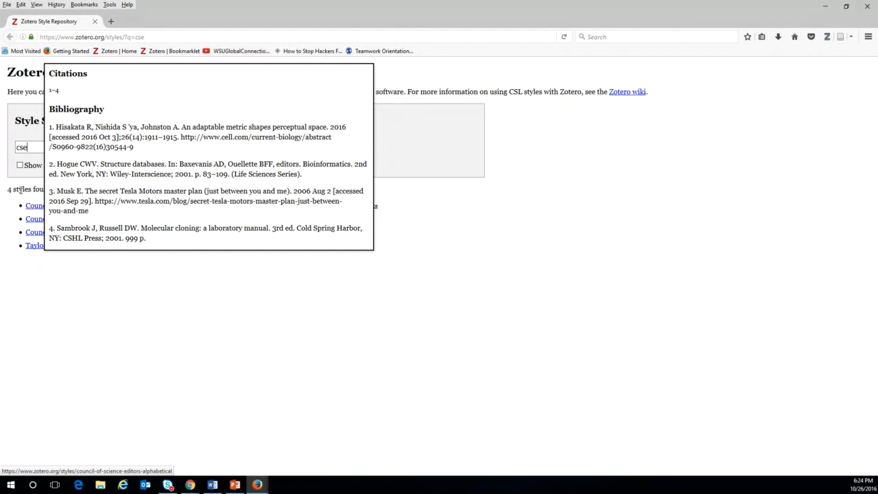
mouse_move(145, 232)
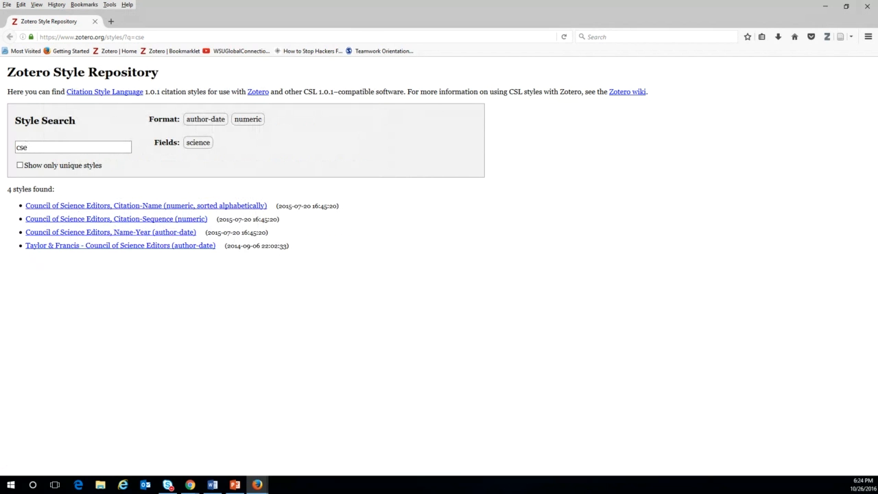
mouse_move(68, 221)
left_click(36, 207)
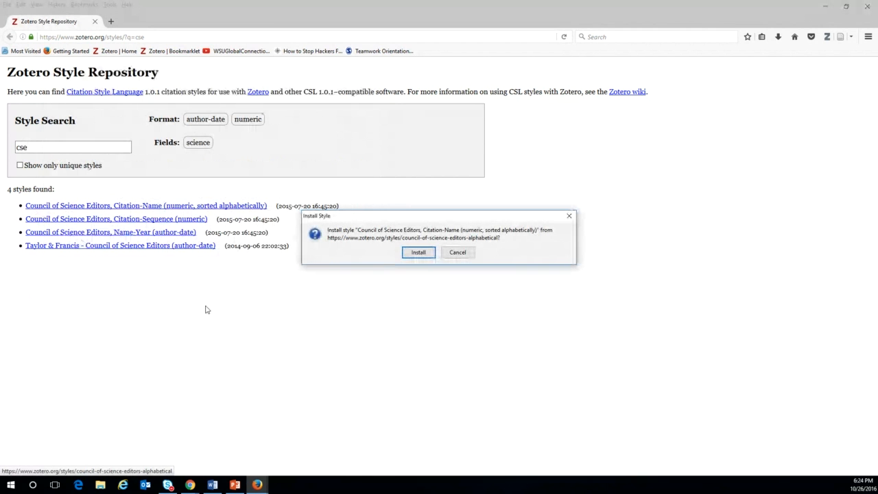
Confirm installation of the Council of Science Editors Citation-Name (numeric, sorted alphabetically) style.
left_click(418, 254)
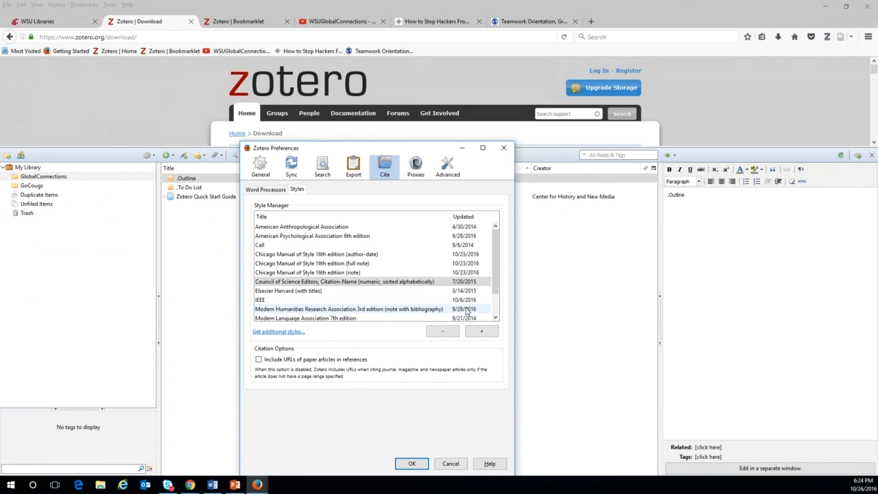
left_click(416, 170)
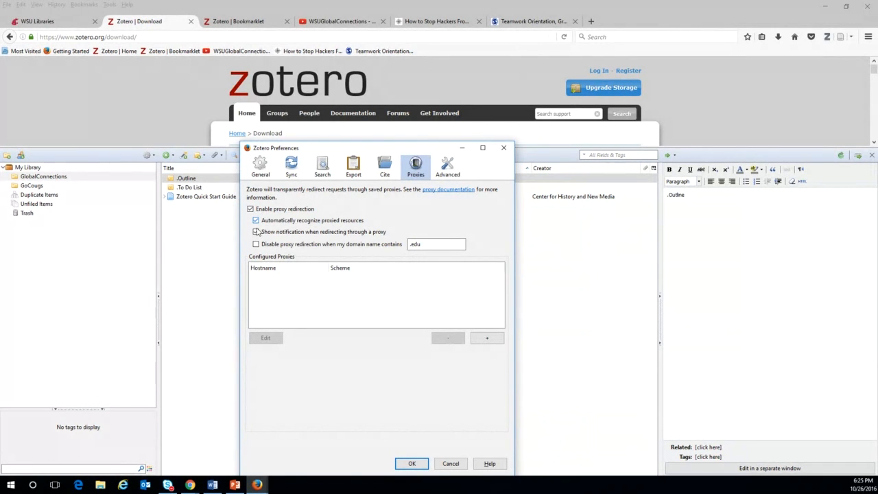
Uncheck Show notification, Automatically recognize proxied resources, and Enable proxy redirection in the Proxies settings.
left_click(256, 231)
left_click(255, 220)
left_click(251, 208)
left_click(250, 208)
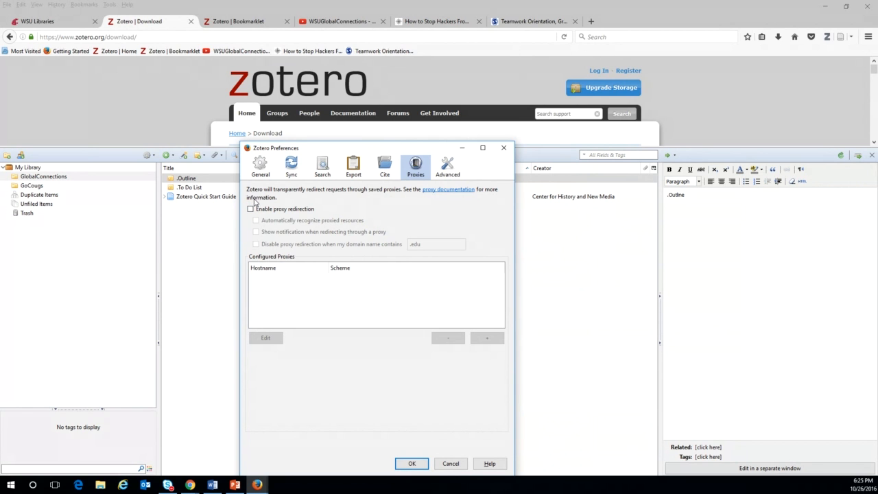
Show the Advanced preferences' Files and Folders settings with the base and data directory locations.
left_click(447, 174)
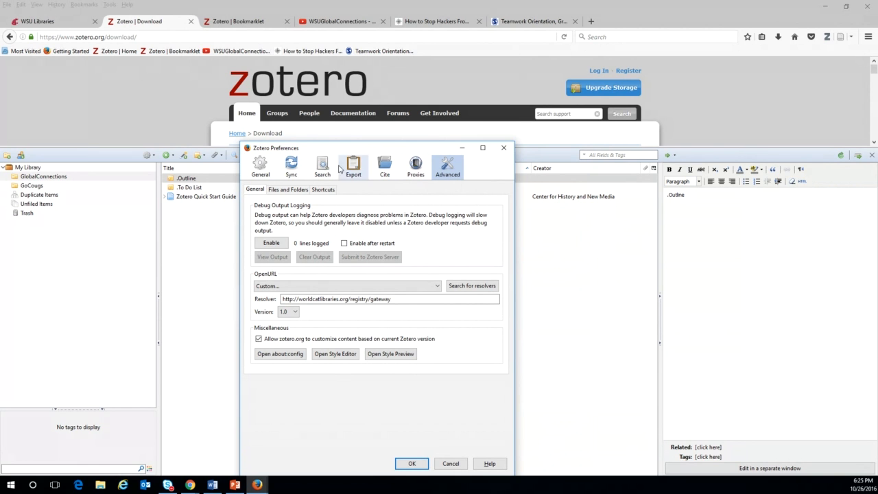
left_click(288, 190)
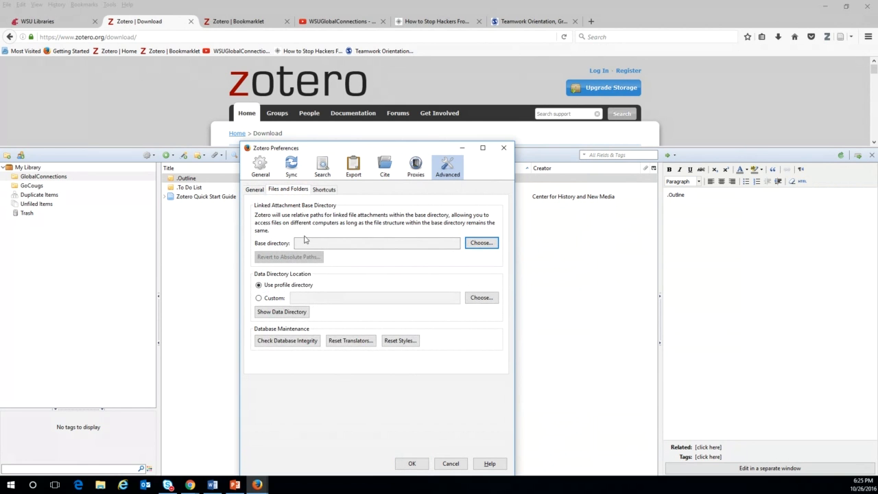
Open the Zotero data directory (zotero.sqlite, styles folder) in File Explorer and bring it fully on screen.
left_click(301, 313)
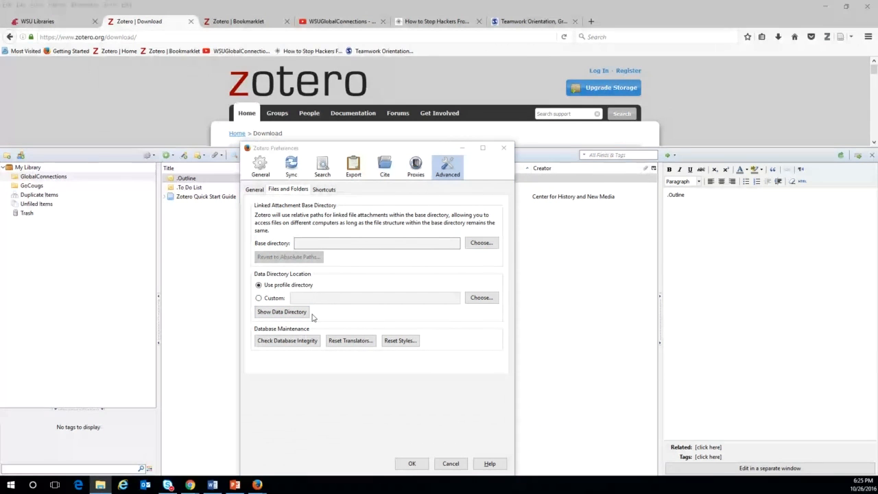
left_click_drag(112, 82, 333, 92)
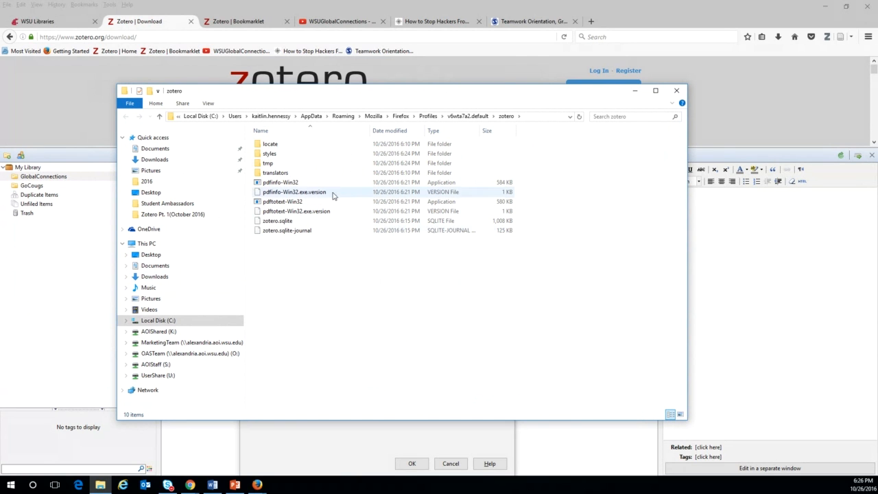
Go up to the Firefox profile folder containing the zotero folder, then close File Explorer.
left_click(459, 117)
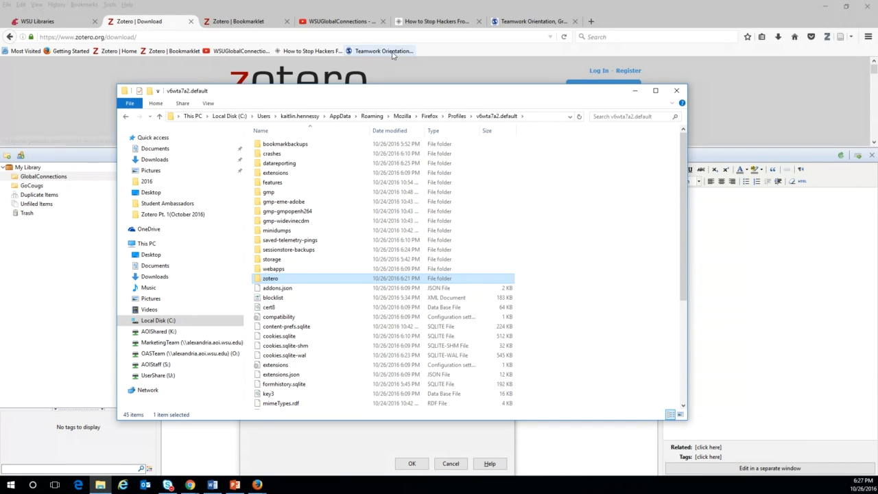
left_click(670, 92)
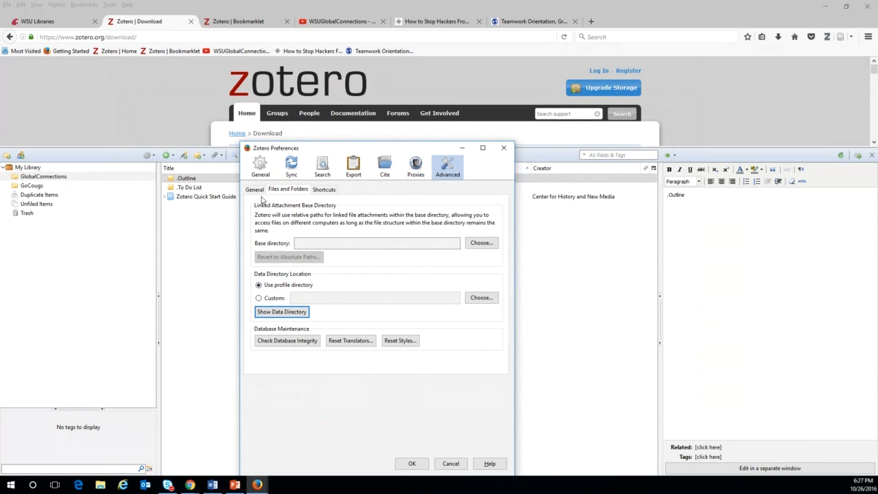
In Advanced General settings, search for OpenURL resolvers (8 found) and open the resolver list.
left_click(255, 190)
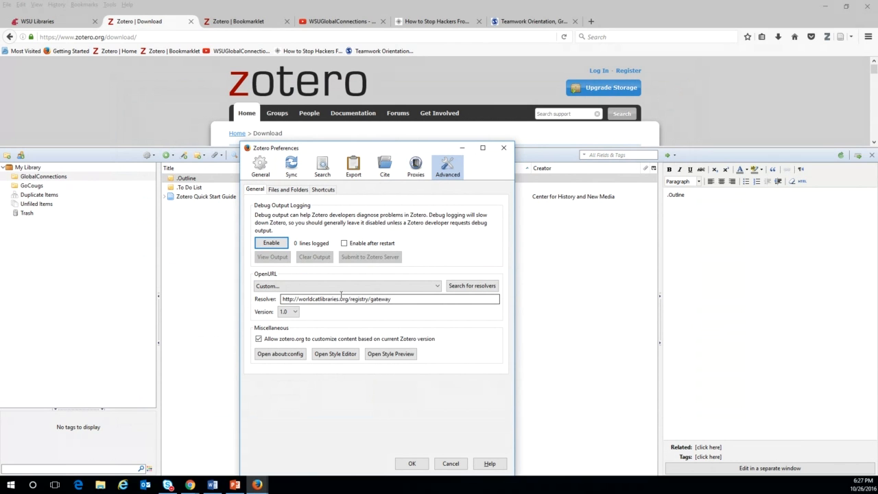
left_click(470, 287)
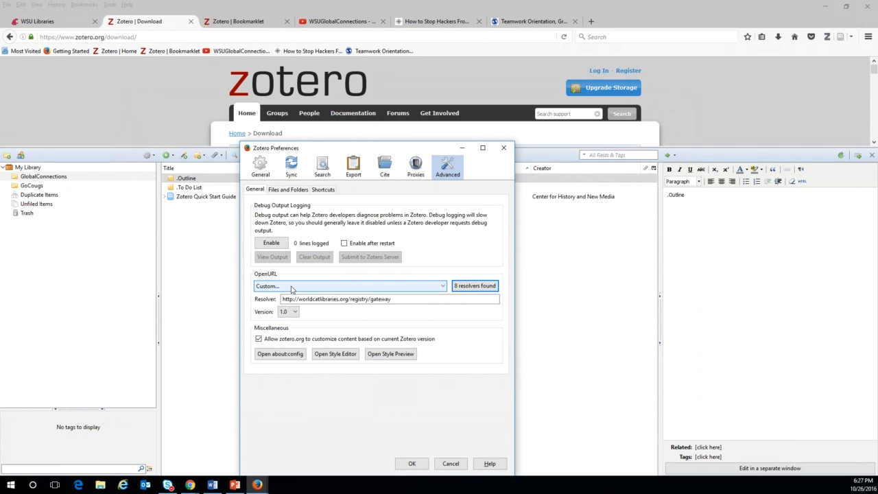
left_click(464, 288)
left_click(318, 301)
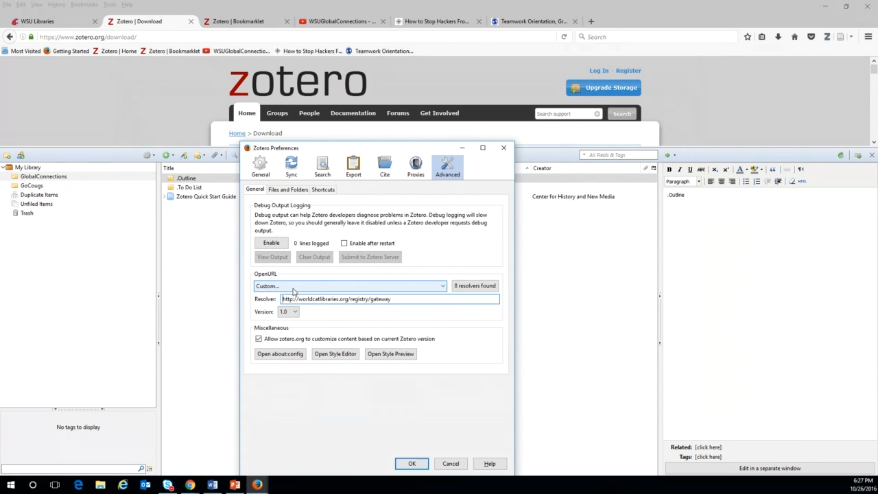
left_click(293, 286)
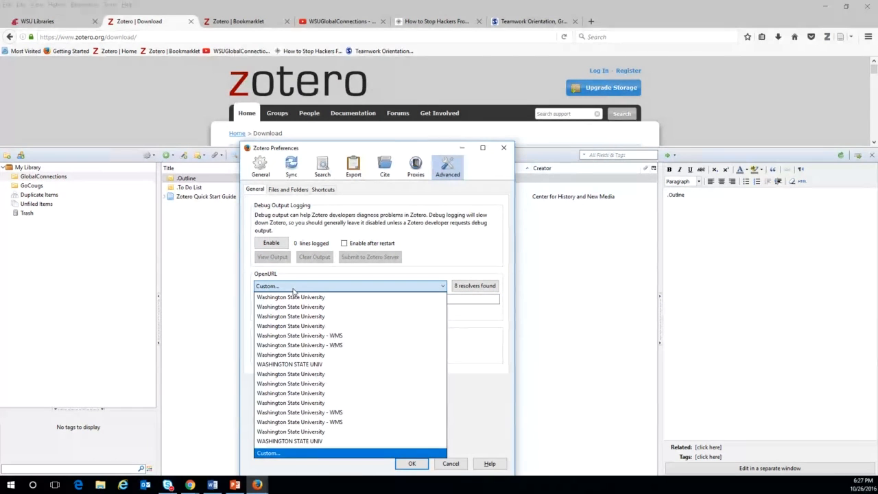
Choose Washington State University as the OpenURL resolver and select its gateway address for replacement.
left_click(282, 441)
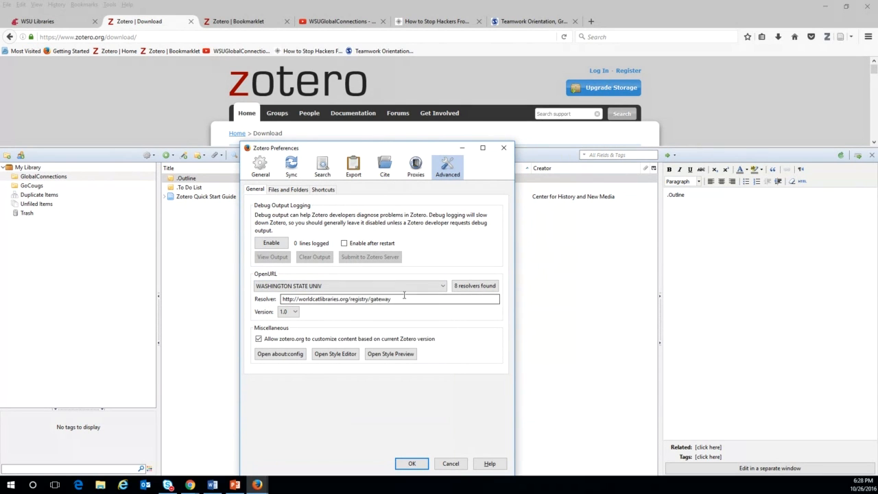
left_click(378, 288)
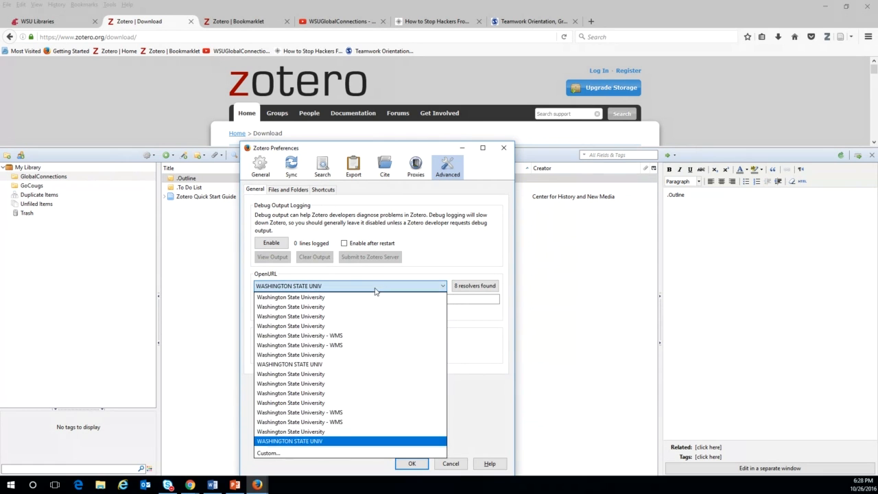
left_click(316, 443)
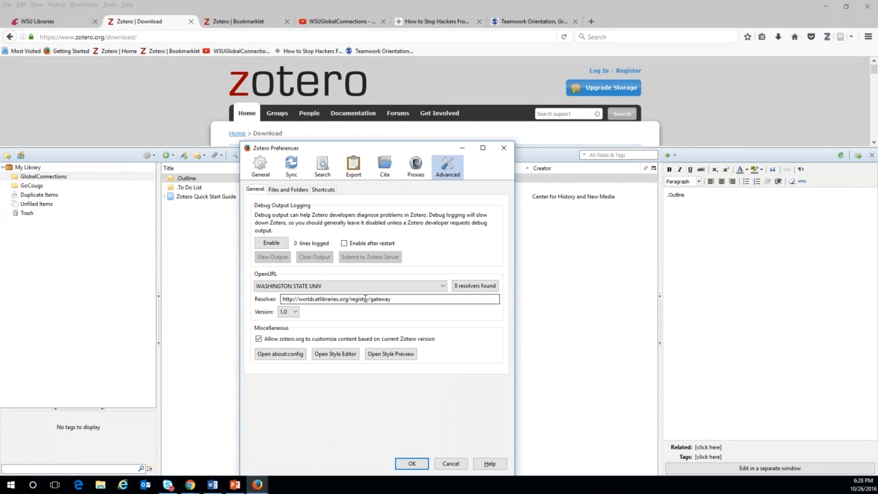
left_click(442, 286)
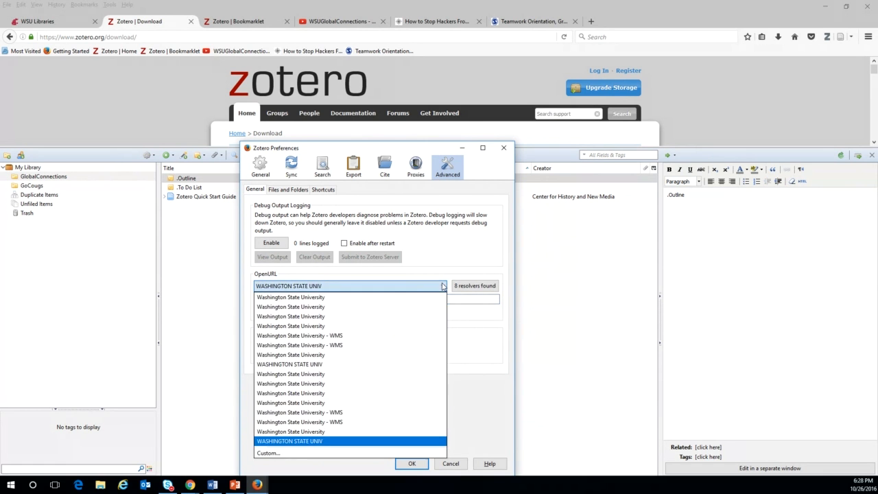
left_click(315, 432)
left_click(402, 298)
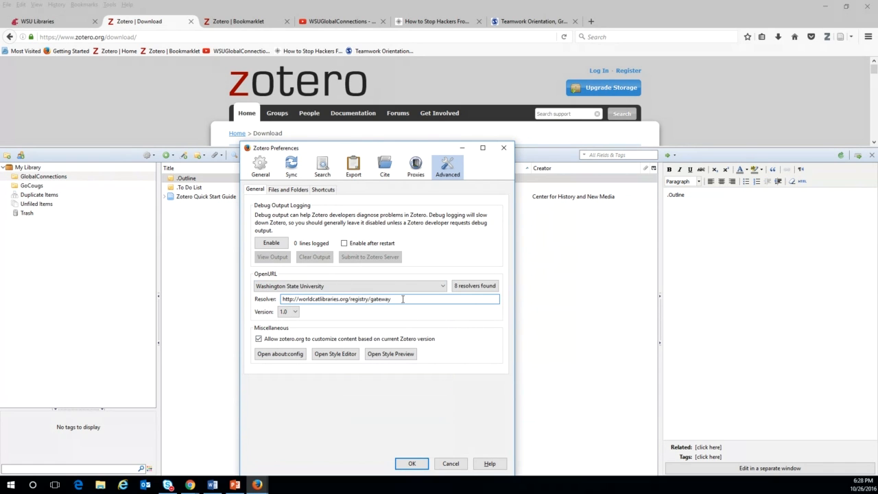
left_click(371, 286)
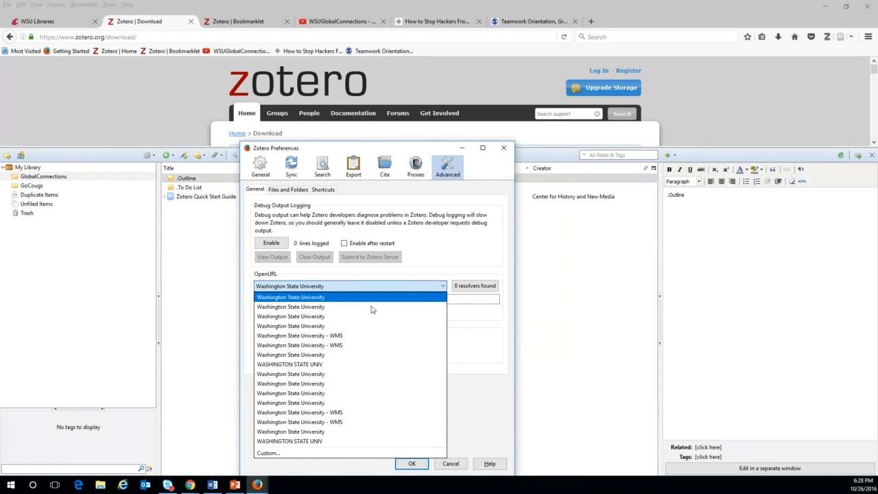
left_click(371, 306)
triple_click(393, 300)
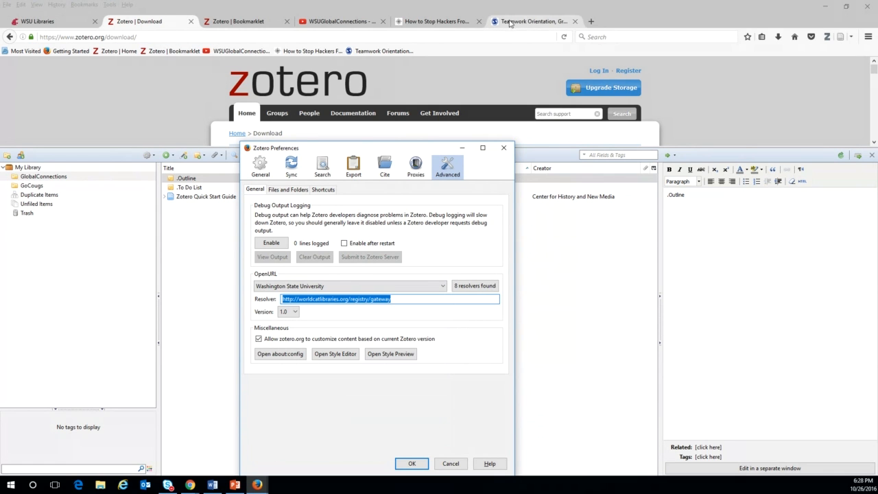
left_click(34, 22)
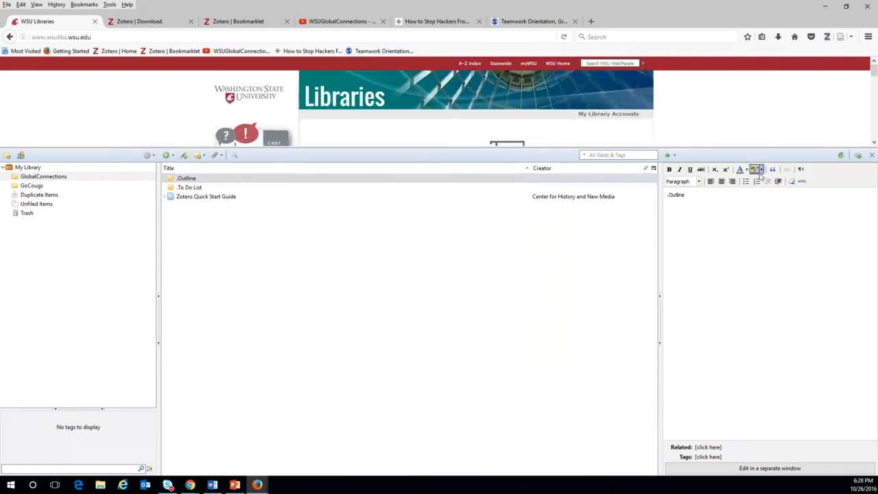
Search the WSU Libraries subject guides for 'zotero' and open the Zotero guide's Global Connections page.
left_click(871, 155)
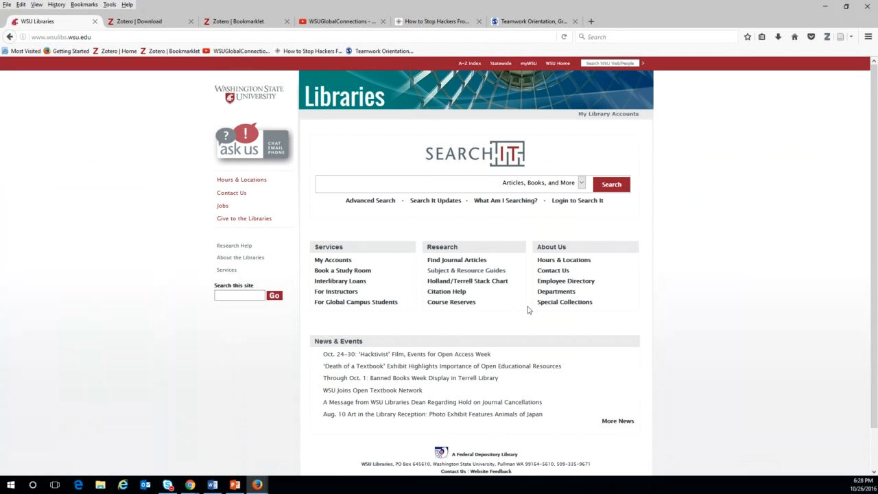
left_click(464, 272)
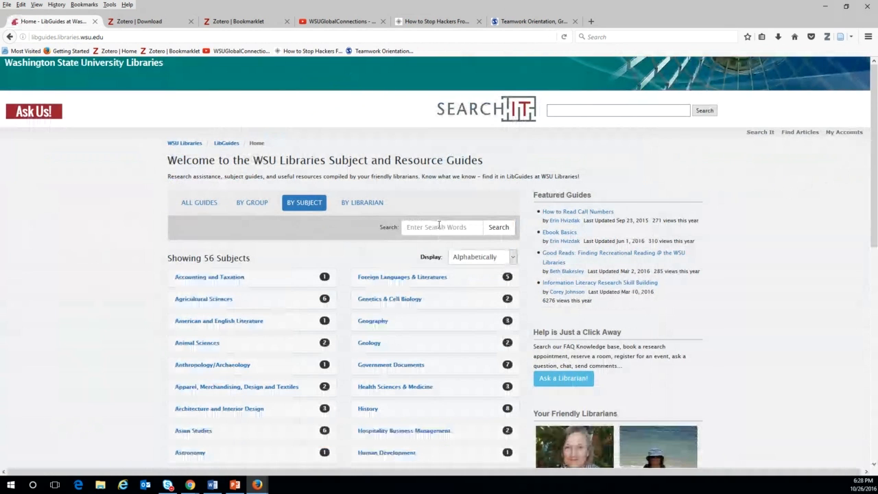
left_click(439, 227)
type("z")
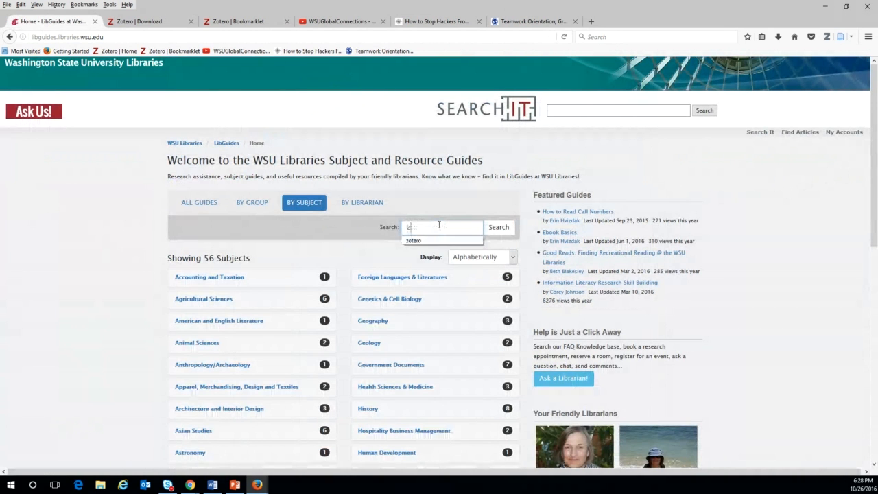
type("otero")
key("Return")
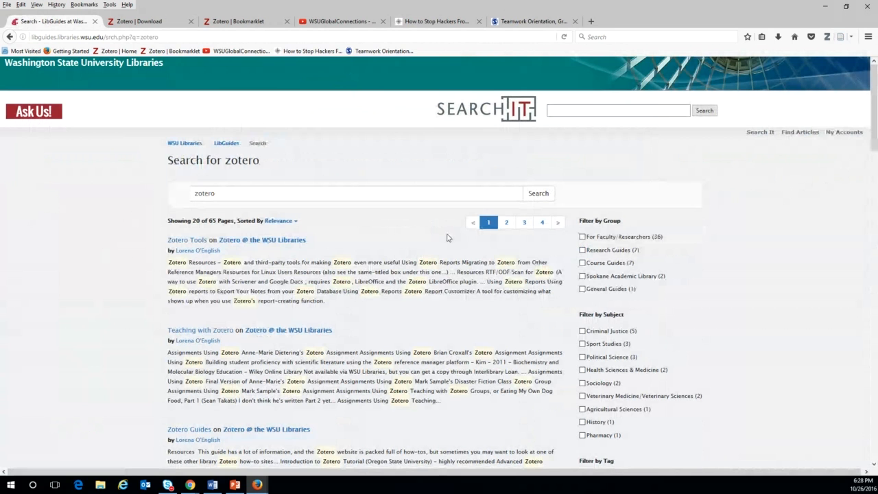
left_click(262, 242)
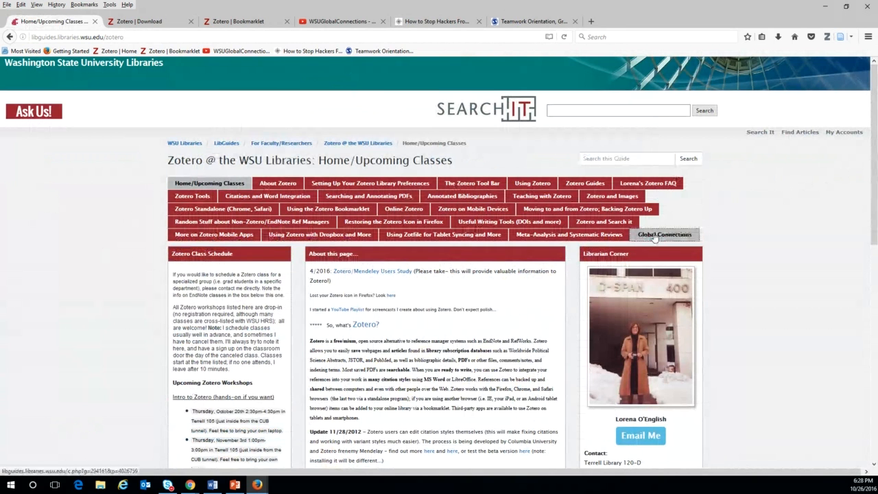
left_click(656, 237)
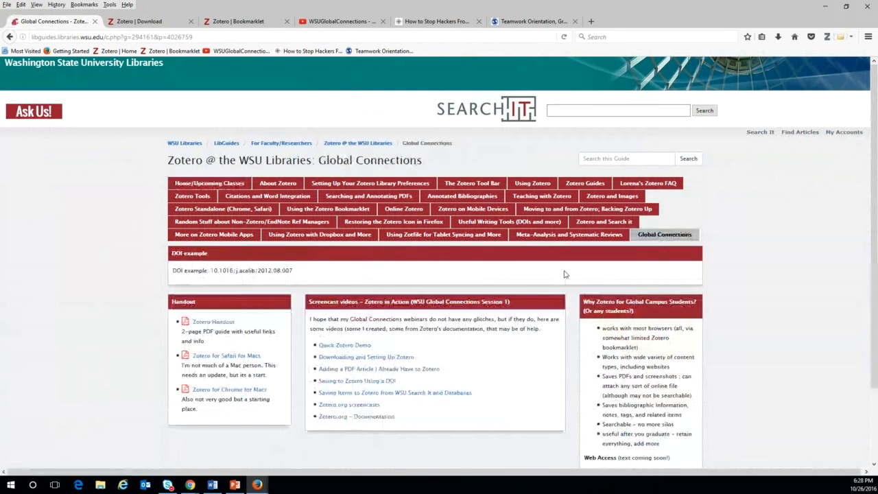
Select the WSU Libraries Link Resolver address in the Zotero Handout, then close the handout.
left_click(217, 323)
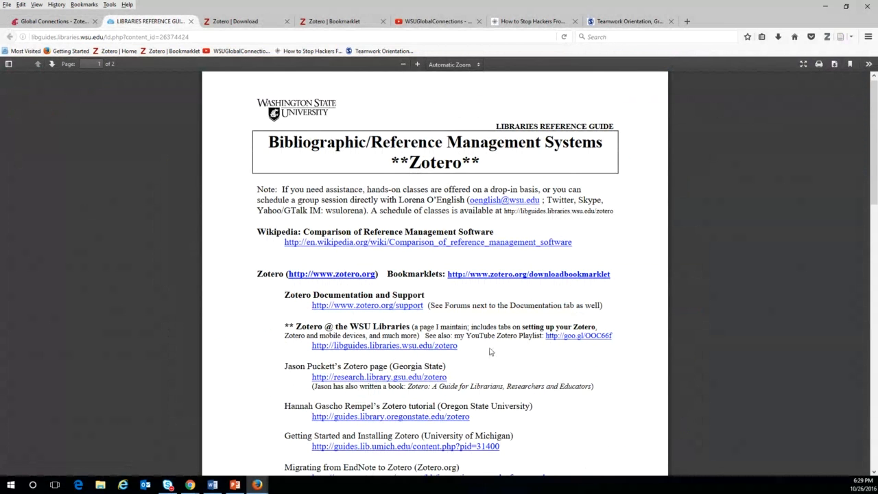
scroll(491, 351, "down", 4)
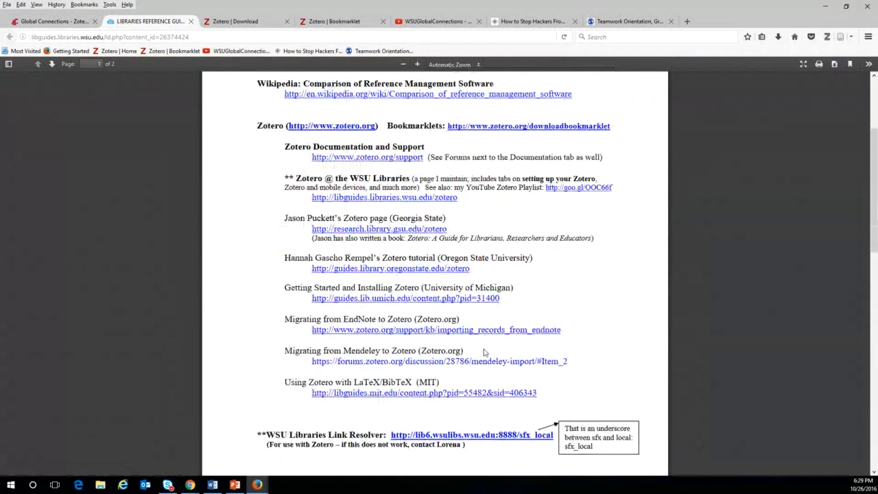
scroll(483, 351, "down", 1)
left_click_drag(390, 396, 558, 398)
key("ctrl+c")
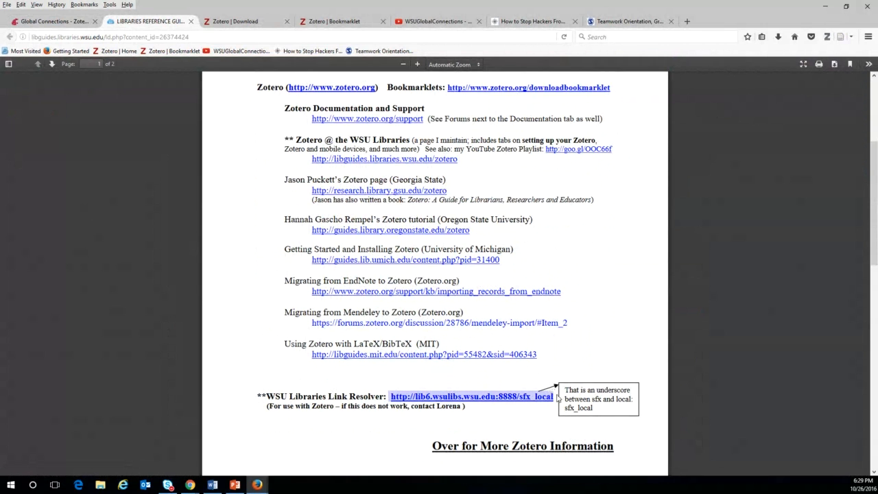
left_click(191, 22)
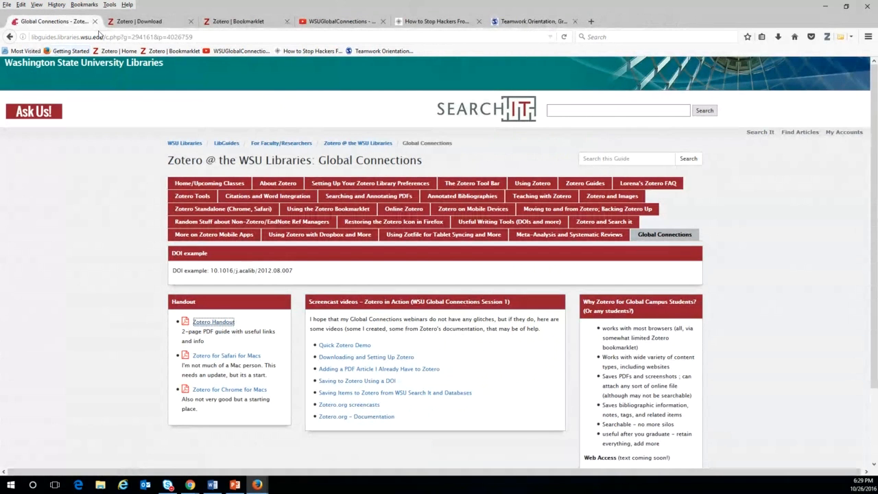
left_click(138, 22)
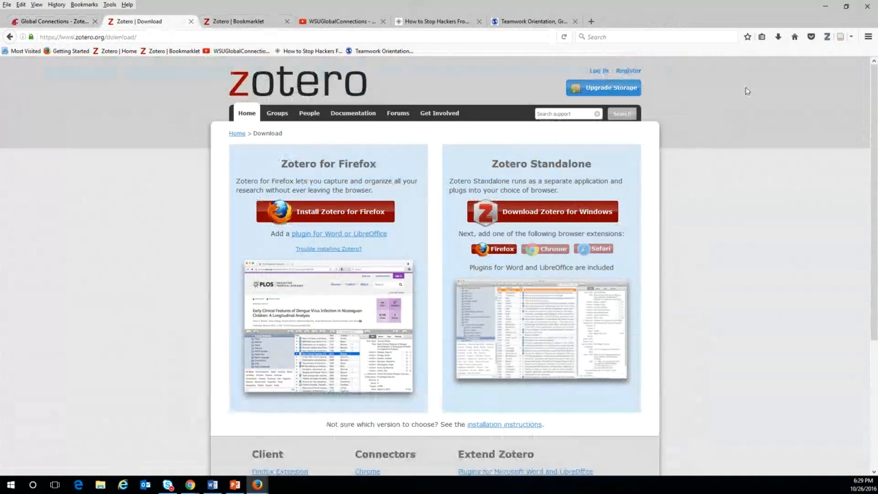
left_click(826, 36)
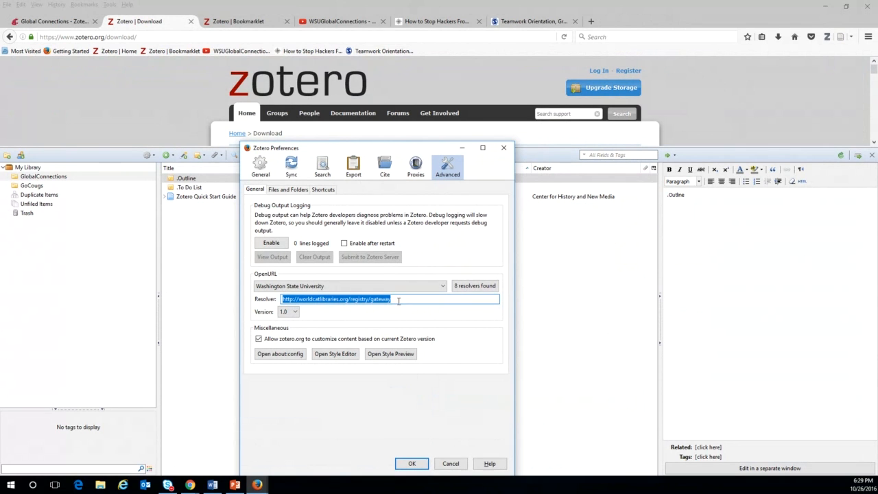
key("BackSpace")
key("ctrl+v")
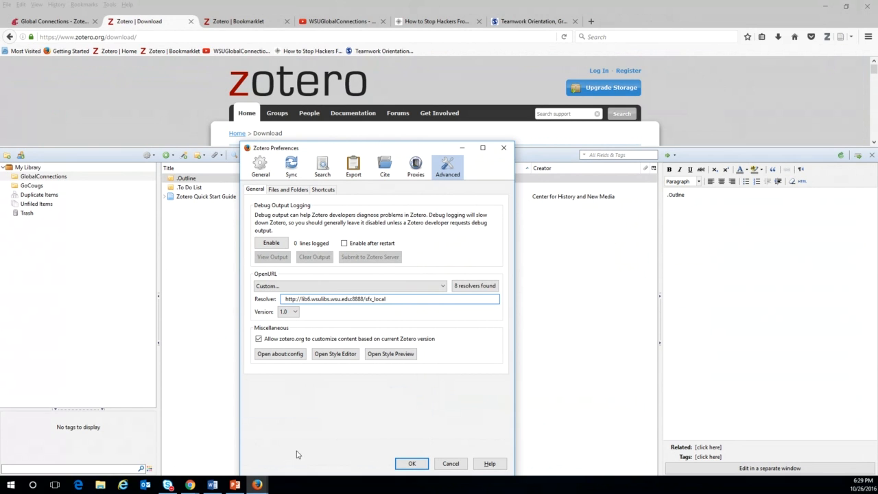
left_click(412, 464)
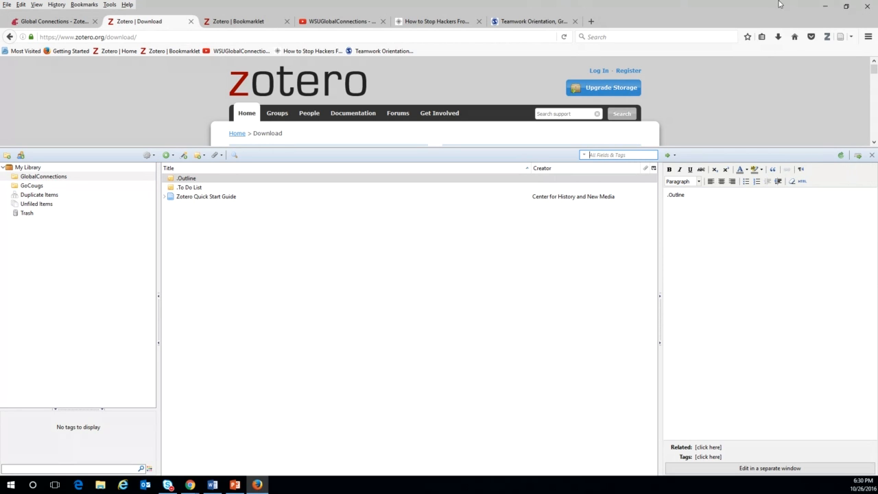
Drag pdfgnalfm2mab.pdf from the desktop into the GlobalConnections collection's items list.
left_click(846, 8)
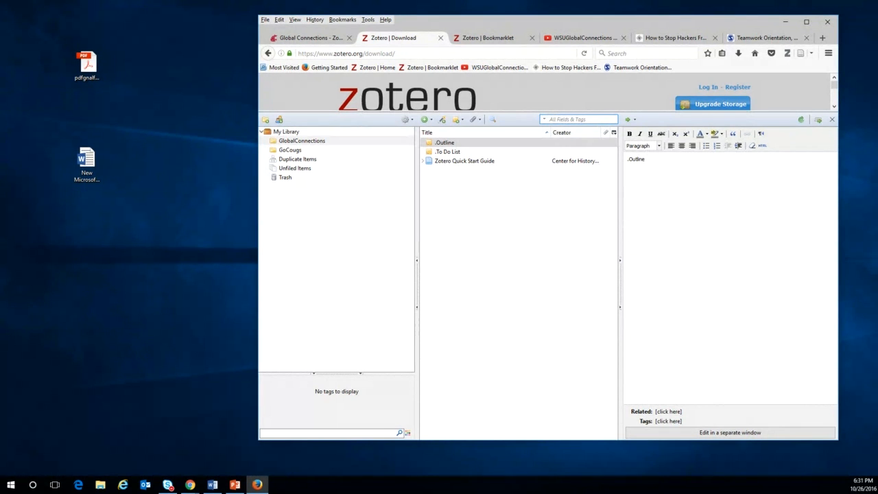
key("alt+Tab")
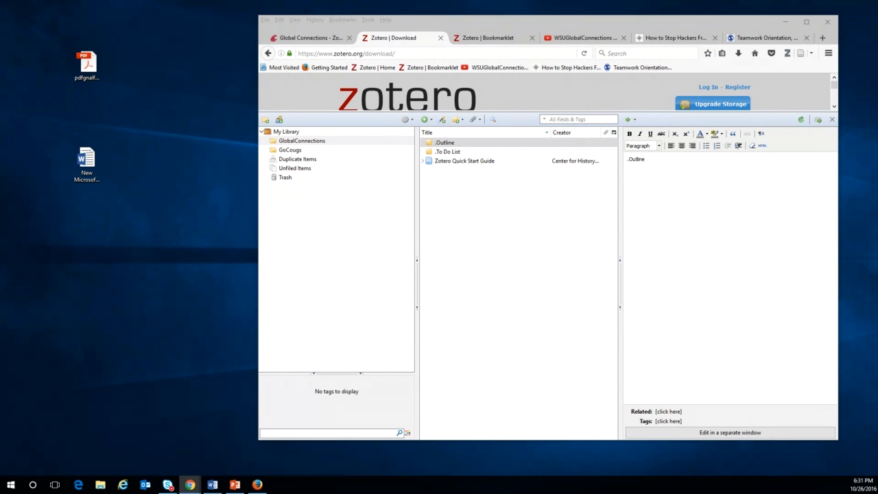
left_click_drag(86, 63, 497, 201)
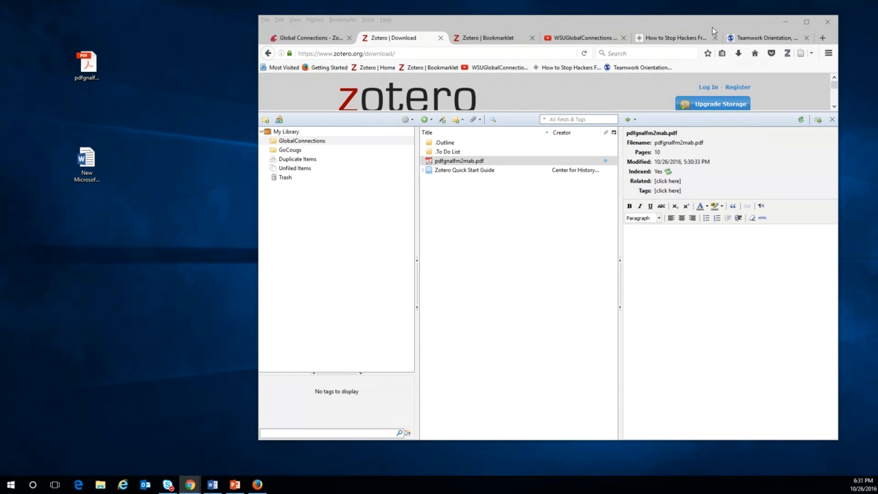
left_click(803, 23)
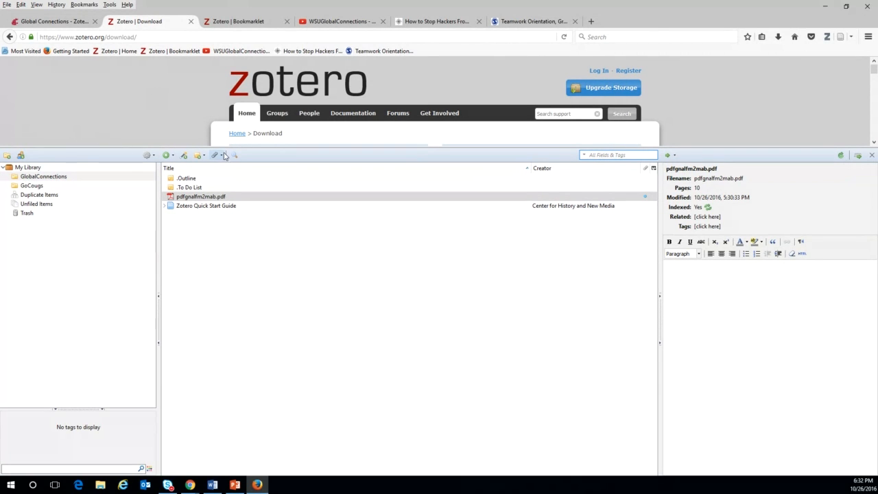
Retrieve metadata for pdfgnalfm2mab.pdf, making it the 2006 article 'Graphic novels in academic libraries'.
left_click(198, 198)
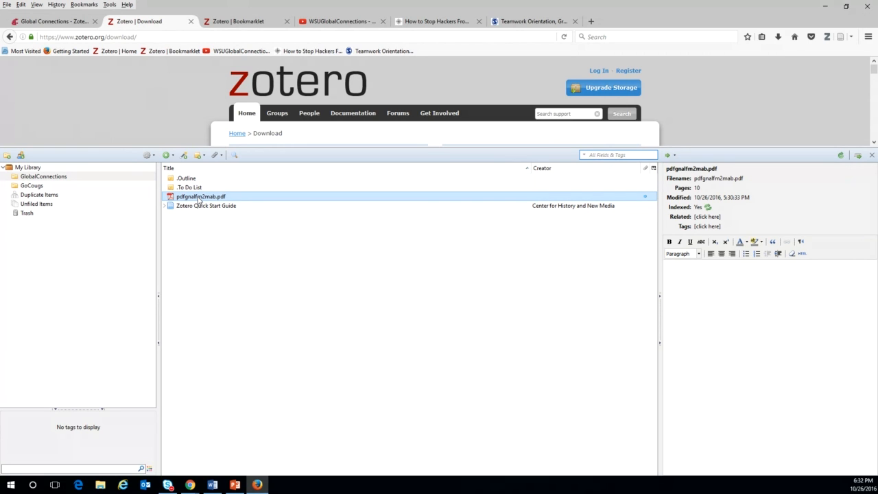
right_click(199, 197)
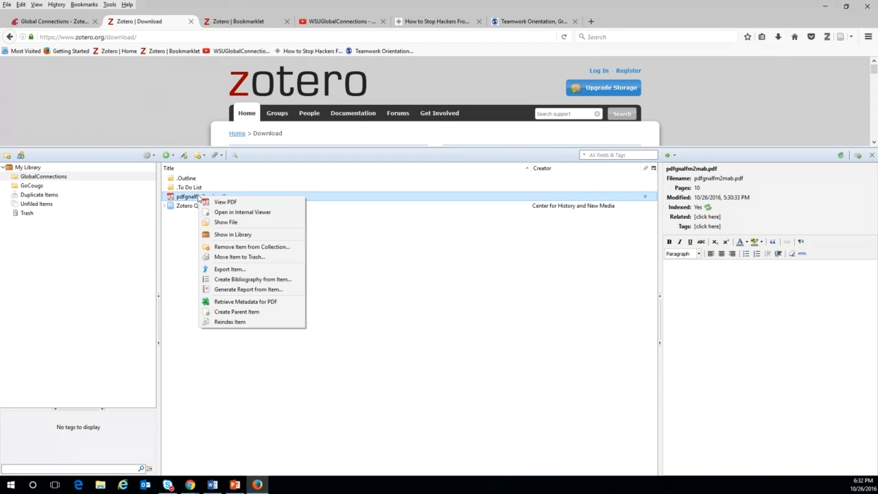
left_click(233, 303)
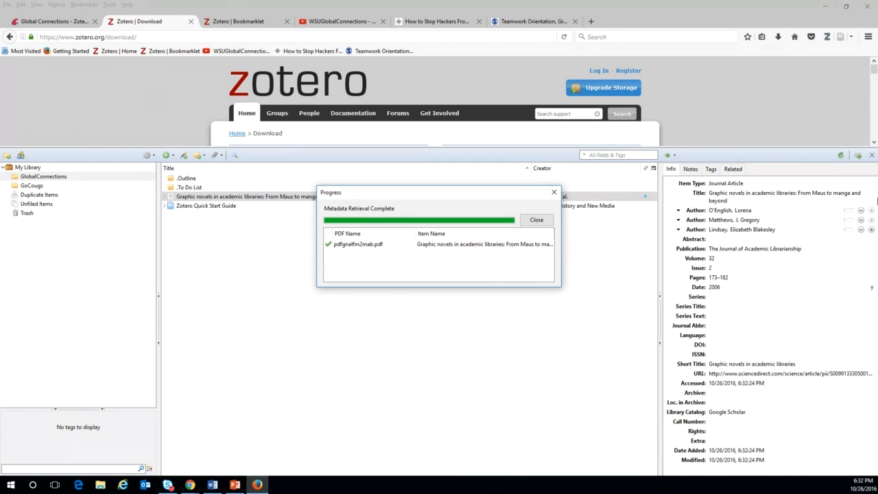
left_click(554, 192)
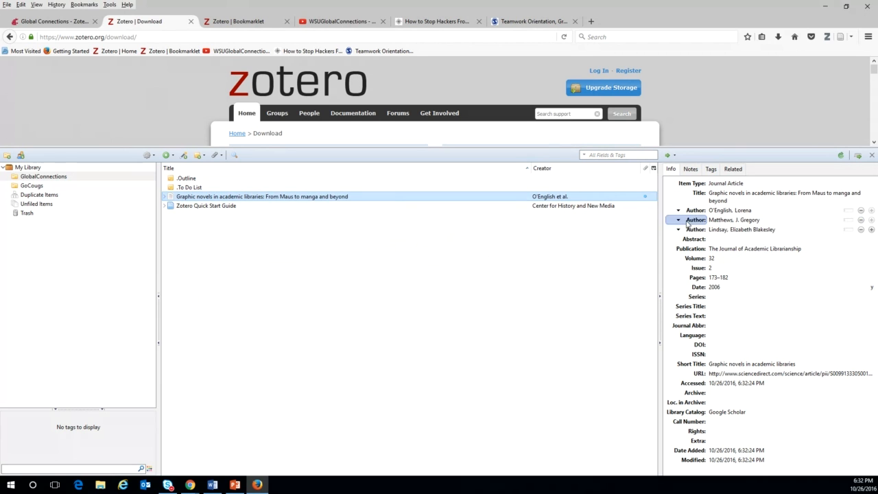
left_click_drag(660, 263, 583, 264)
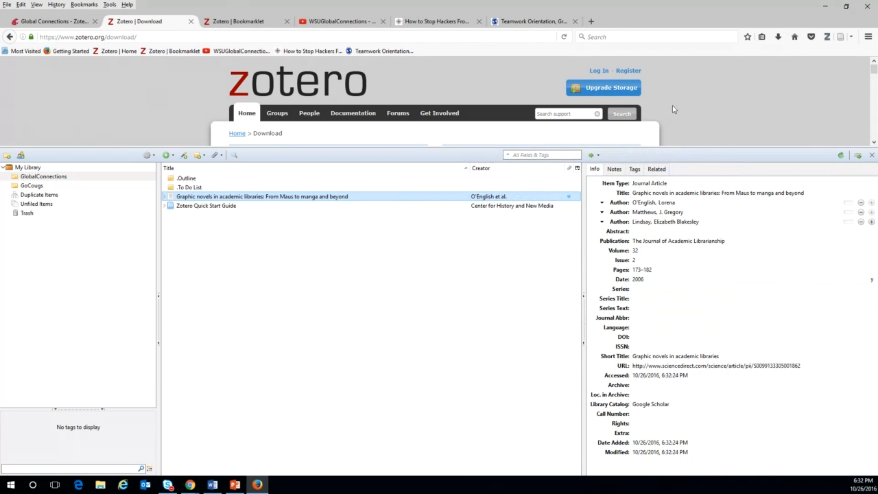
Transform the article title to sentence case.
left_click(165, 197)
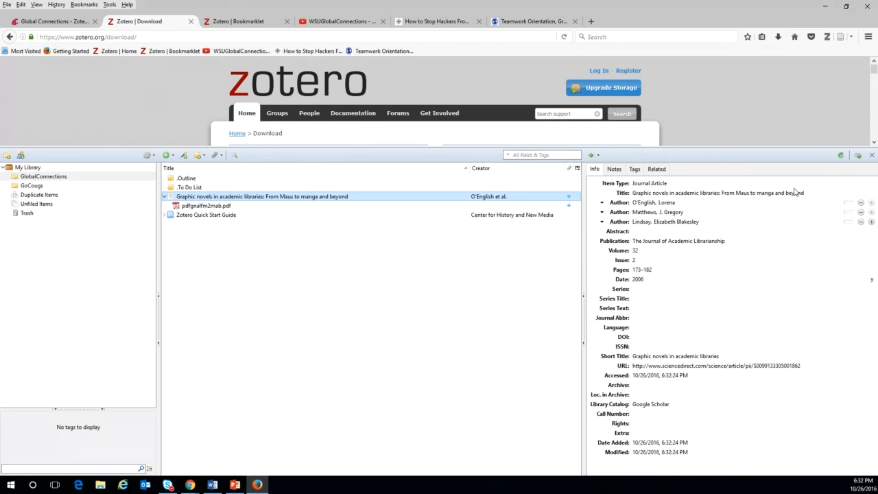
right_click(713, 196)
mouse_move(725, 201)
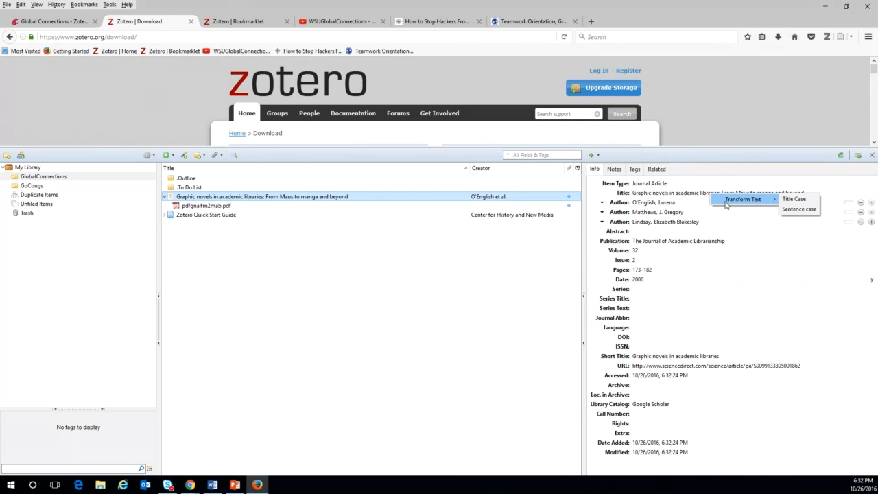
left_click(793, 199)
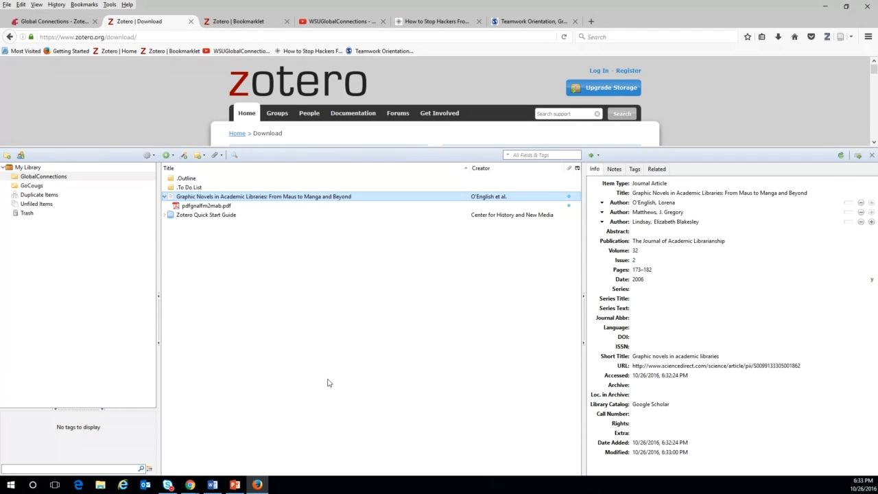
left_click(645, 193)
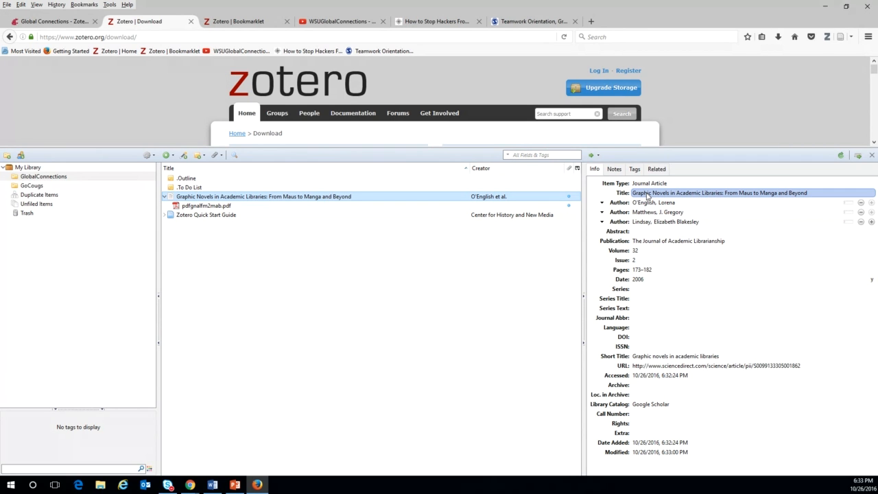
right_click(648, 195)
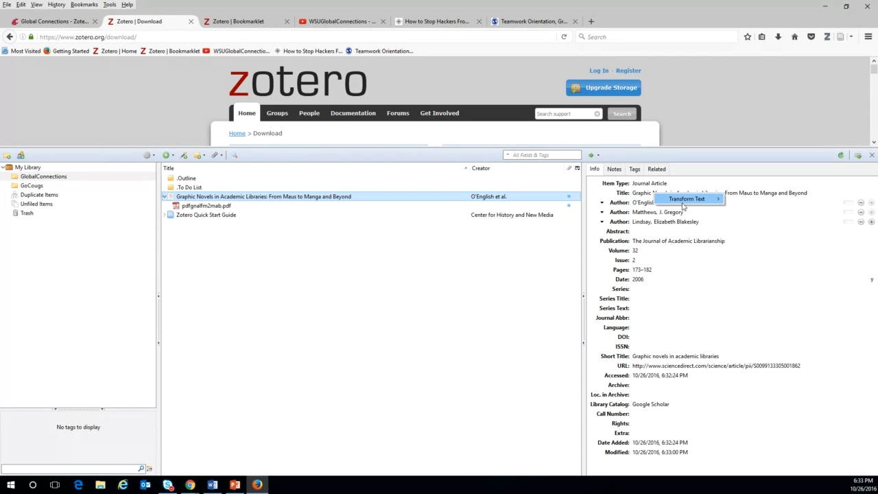
mouse_move(683, 205)
left_click(740, 209)
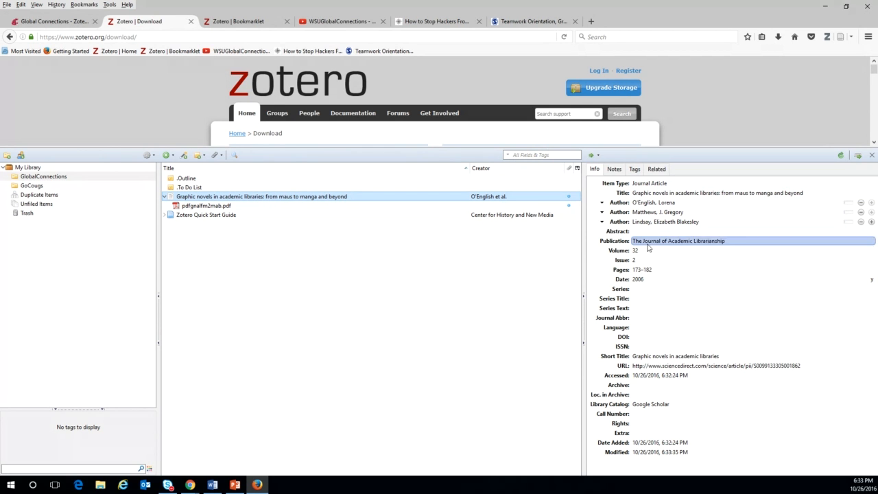
Capitalise 'From' and 'Maus' in the title and save the edit.
left_click(740, 192)
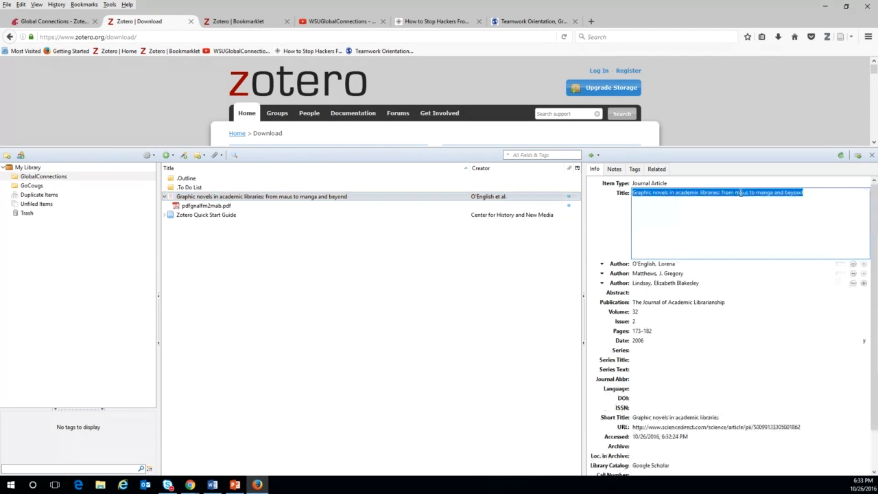
left_click(741, 193)
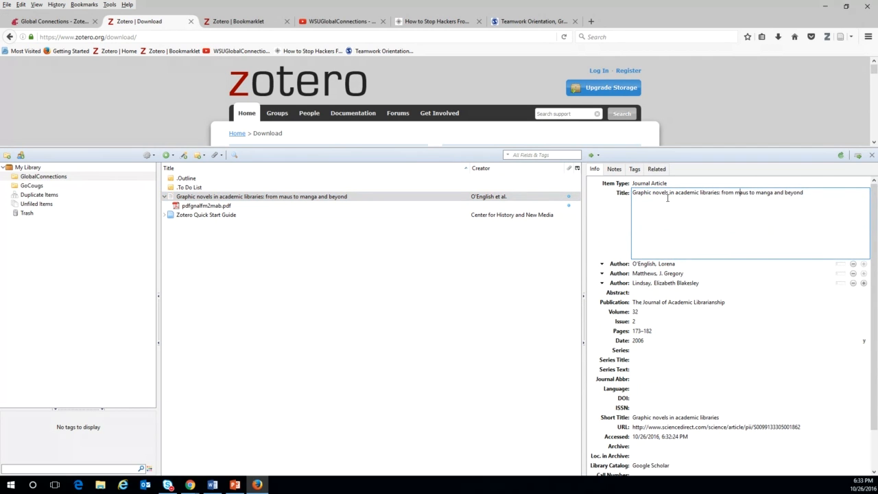
left_click(724, 194)
key("BackSpace")
type("F")
left_click(741, 196)
key("BackSpace")
type("M")
left_click(338, 231)
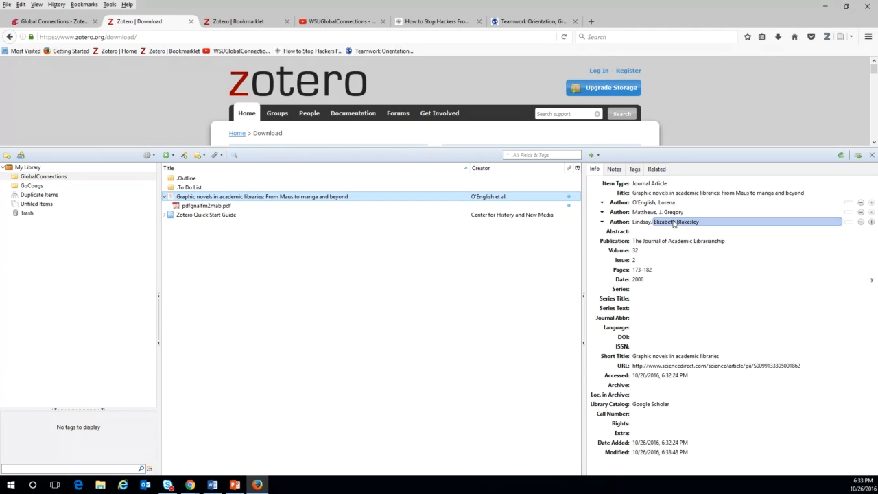
left_click(648, 243)
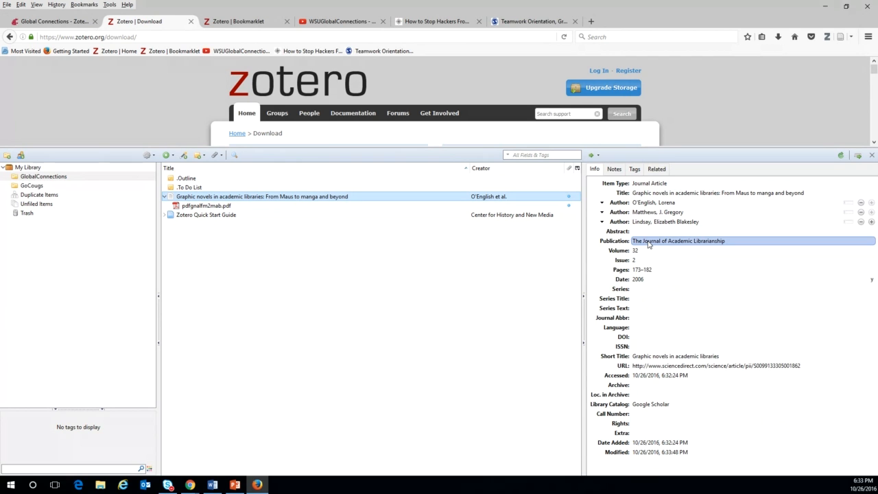
left_click(642, 252)
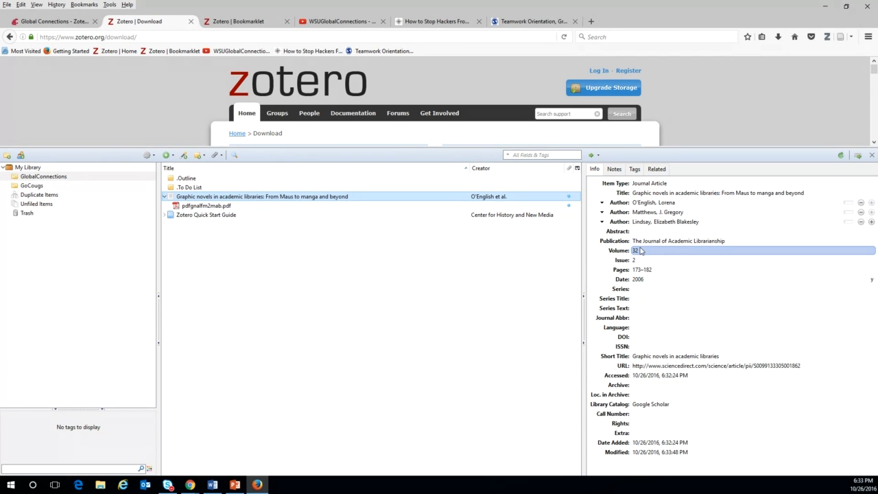
left_click(642, 261)
left_click(642, 271)
left_click(642, 280)
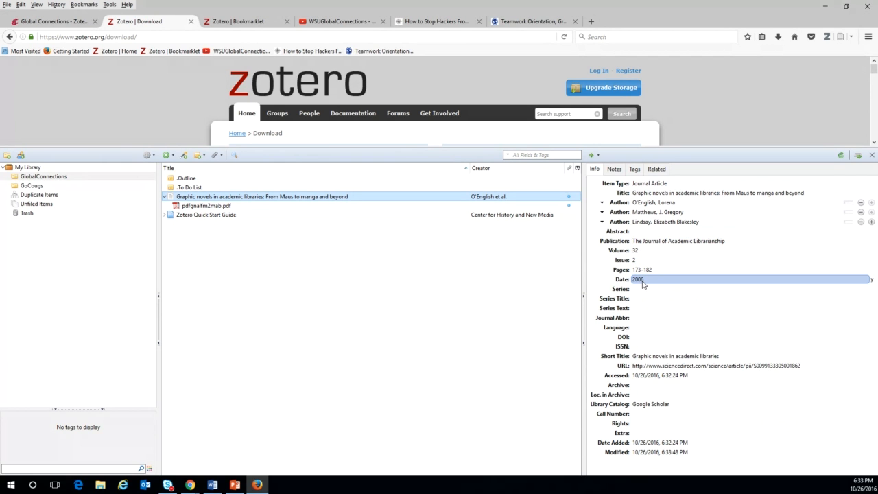
left_click(640, 377)
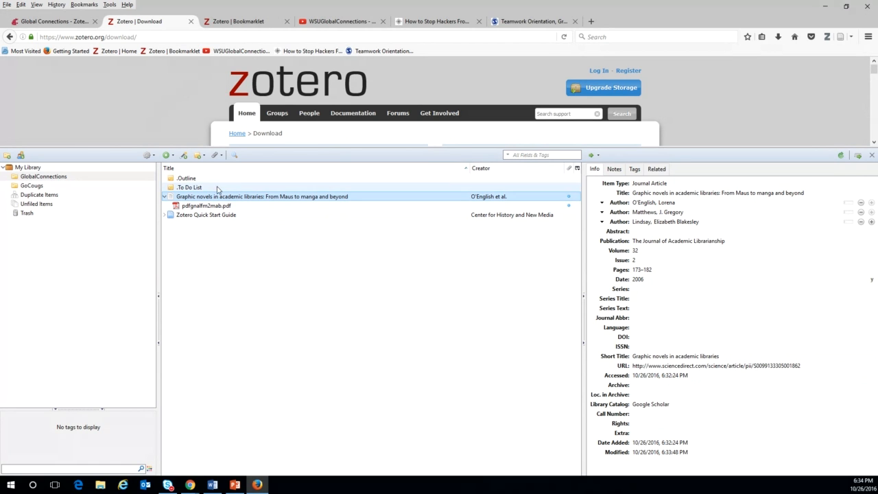
left_click(208, 208)
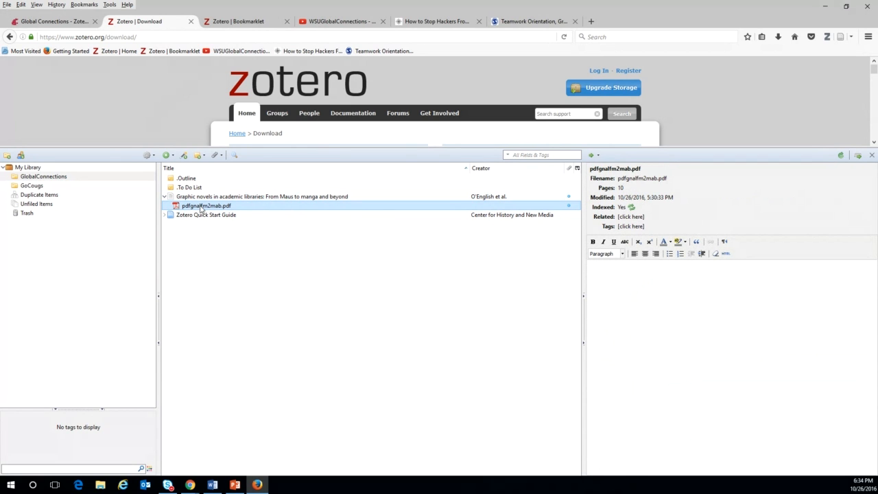
Rename the PDF from parent metadata as 'first author et al. - 2006 - title'.
right_click(202, 209)
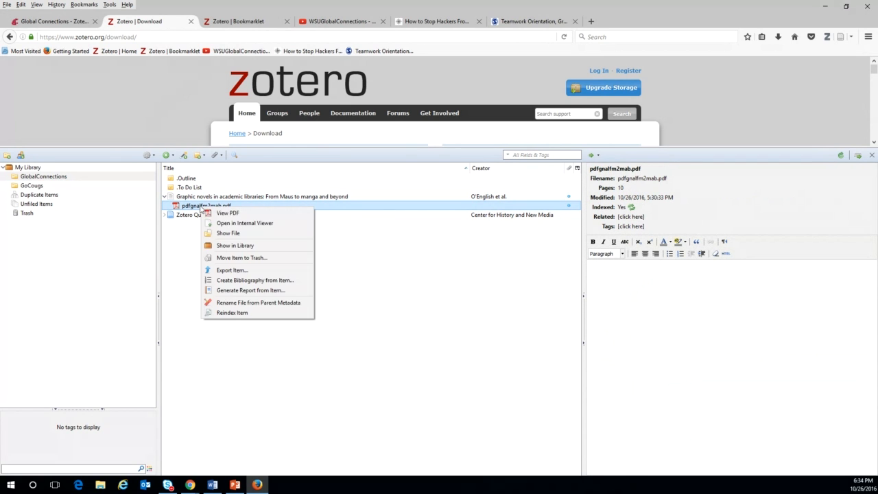
left_click(241, 303)
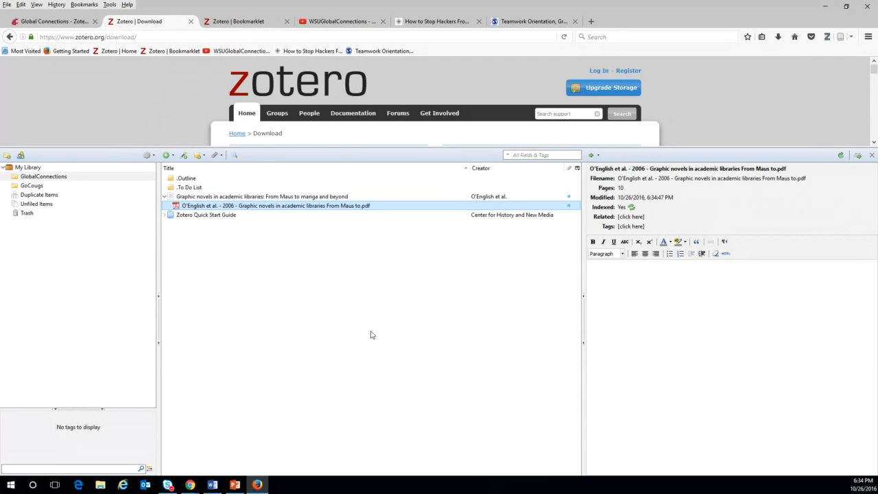
key("Up")
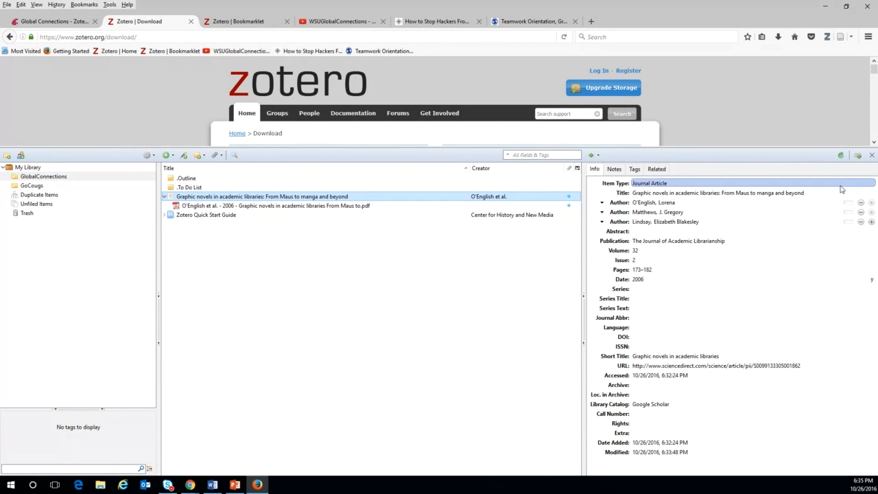
left_click(647, 356)
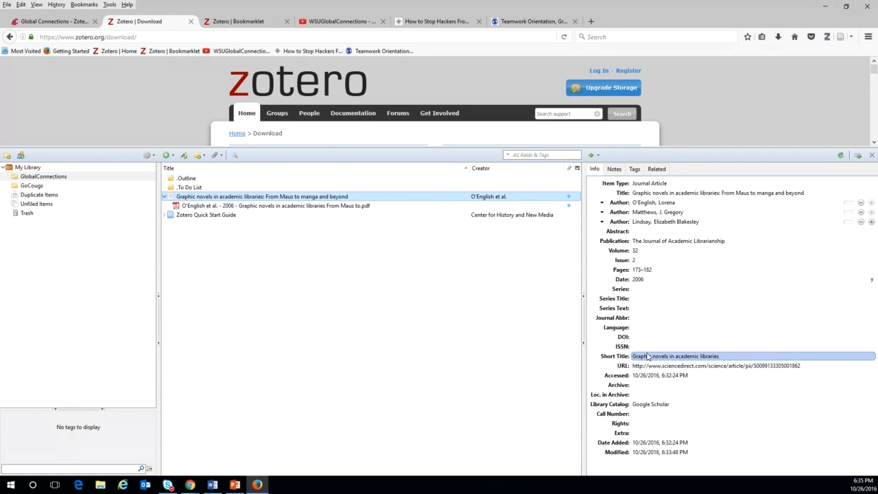
left_click(666, 348)
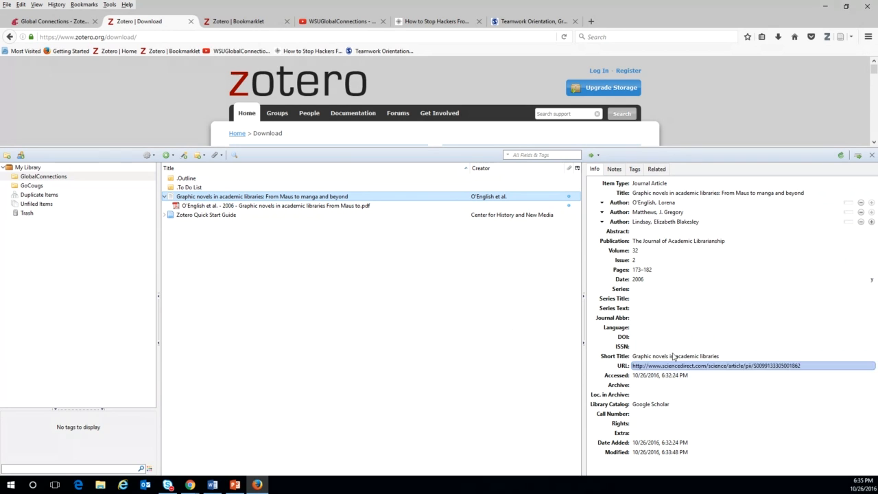
left_click(656, 339)
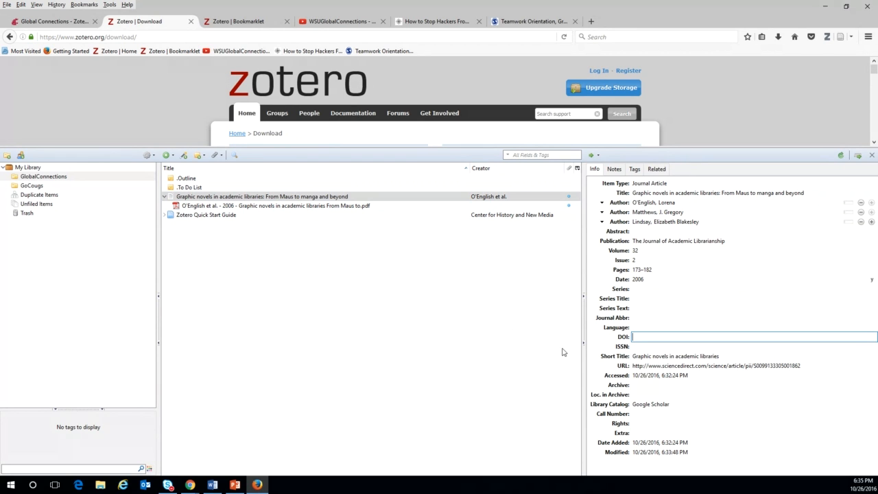
Add the child note 'thiss a note' to the Graphic novels article.
left_click(612, 171)
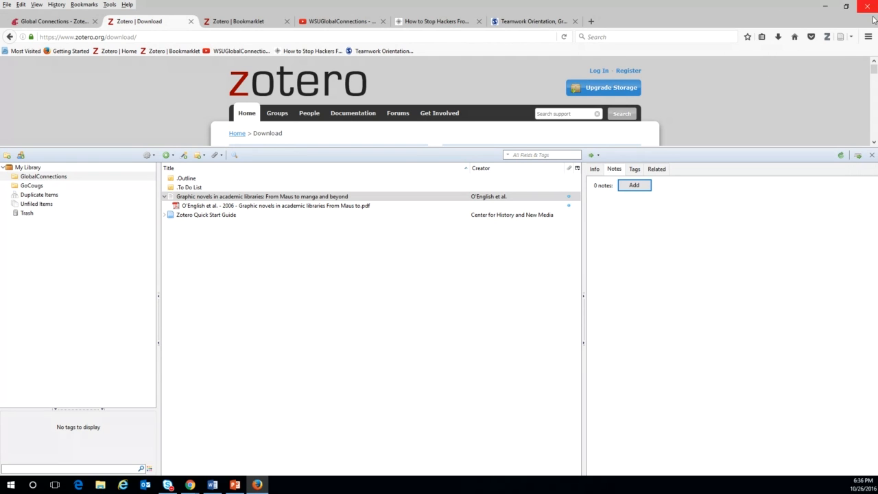
left_click(634, 187)
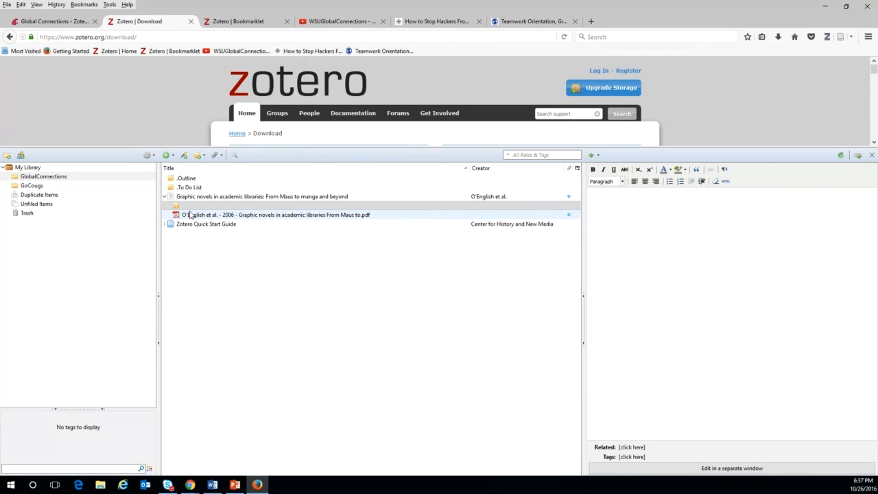
left_click(613, 239)
type("thiss a note")
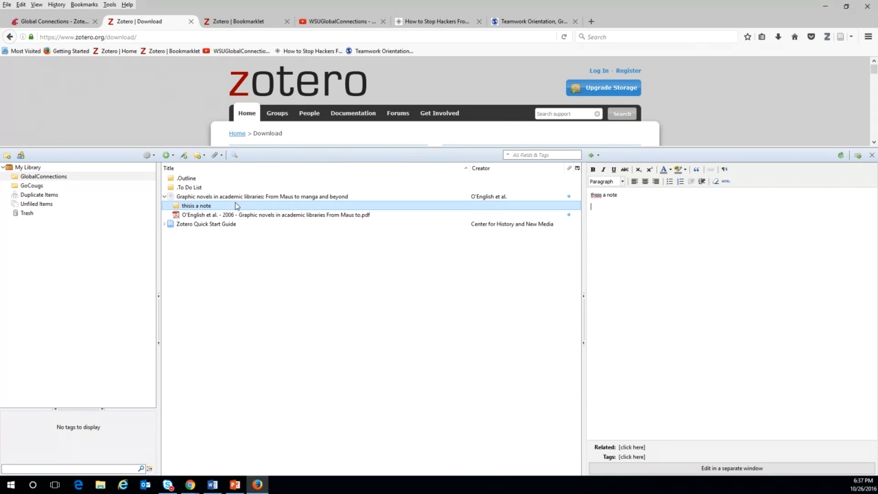
left_click(285, 200)
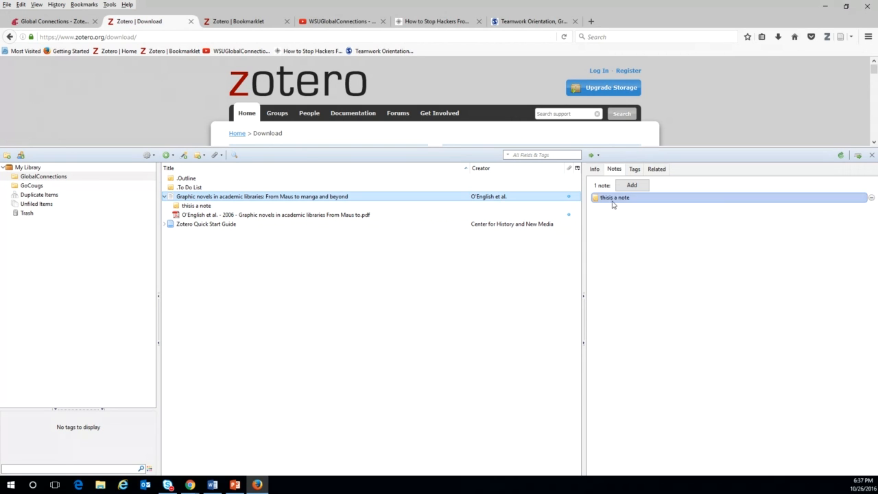
Add the tags Graphic Novels, Academic Libraries and Universities to the article.
left_click(635, 169)
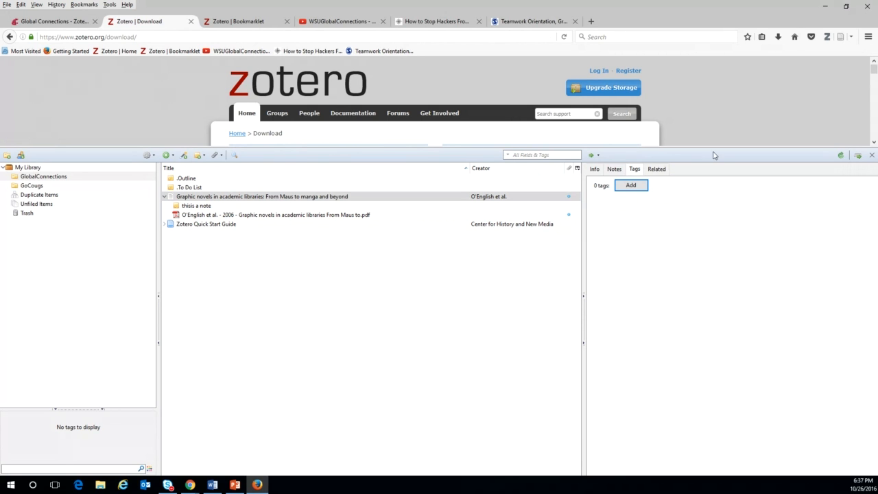
left_click(631, 186)
type("G")
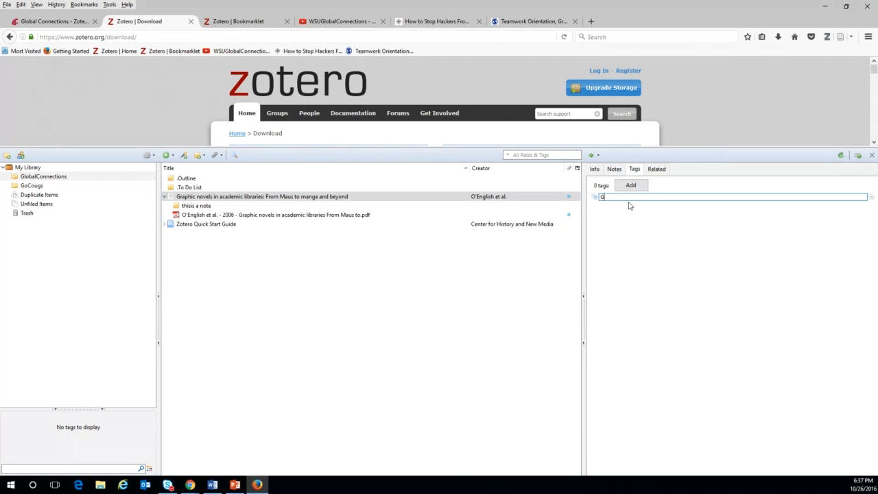
type("raphic Novels")
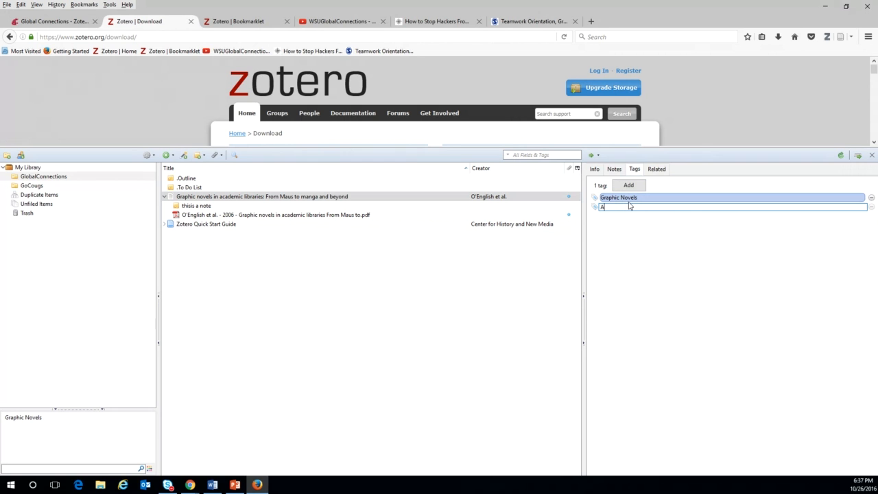
type("emic Libraries")
key("Return")
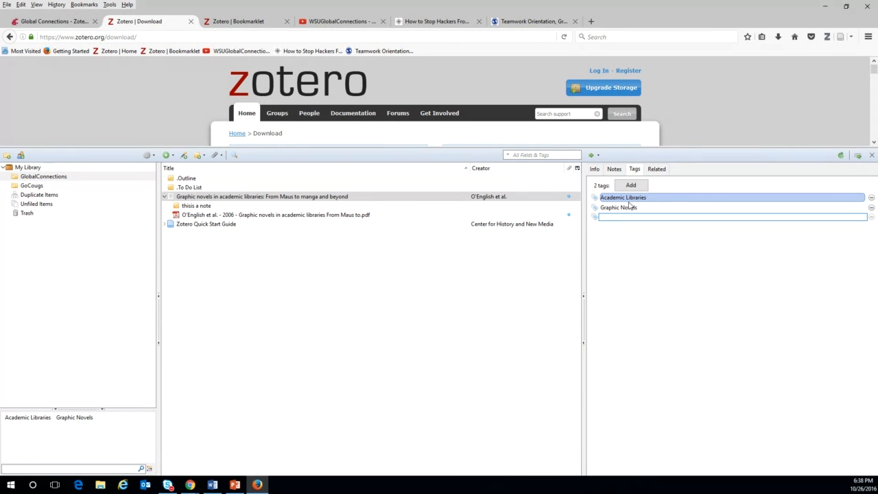
type("Universities")
key("Return")
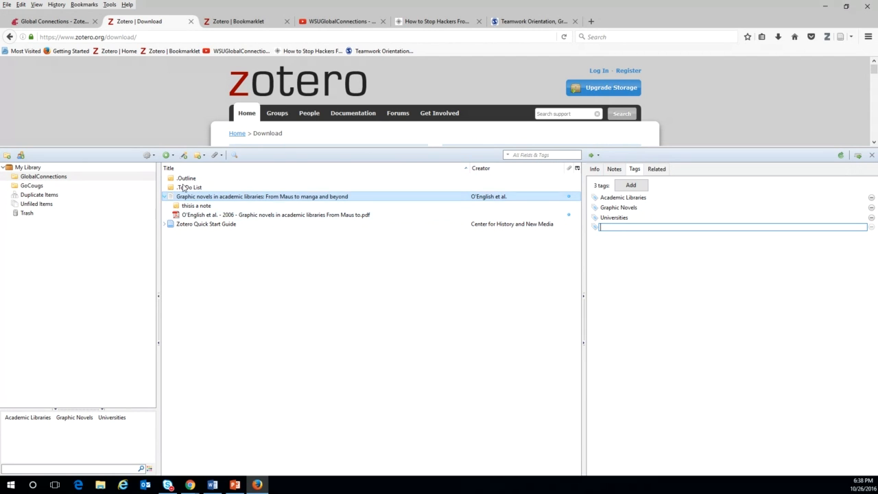
left_click(26, 417)
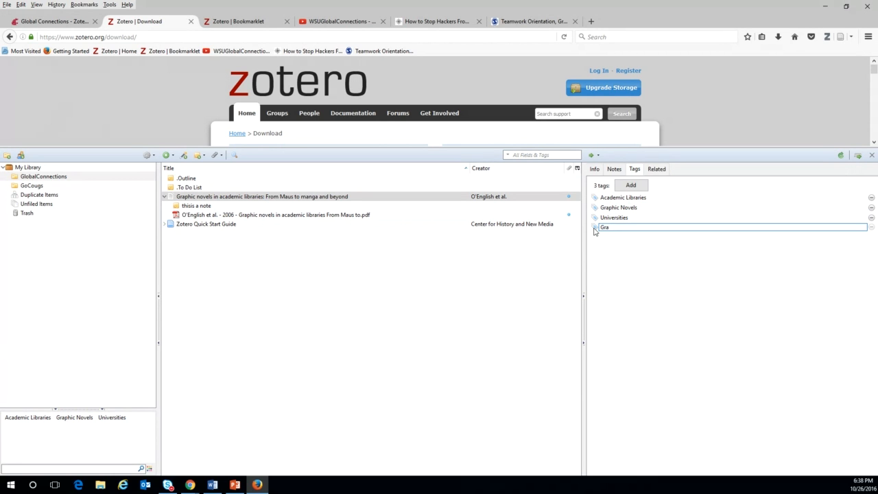
Delete the stray 'Graphic' tag, leaving Graphic Novels, Academic Libraries and Universities.
type("hic")
key("Return")
left_click(625, 208)
key("BackSpace")
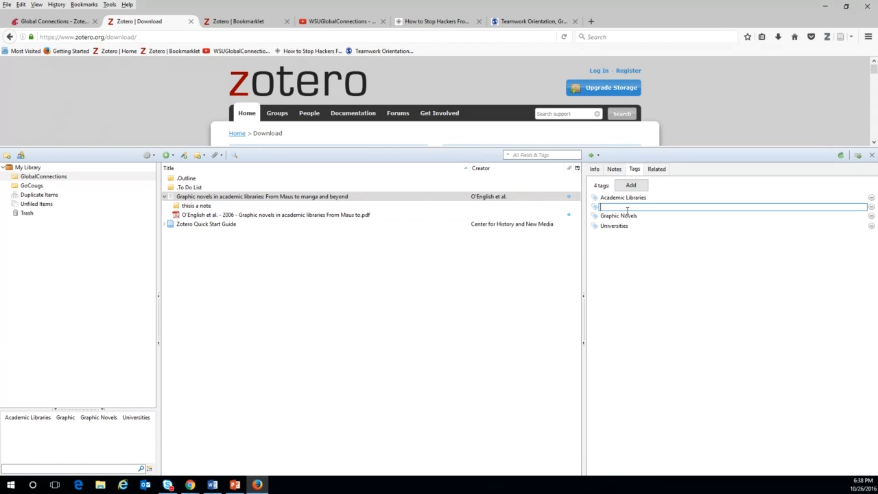
left_click(871, 208)
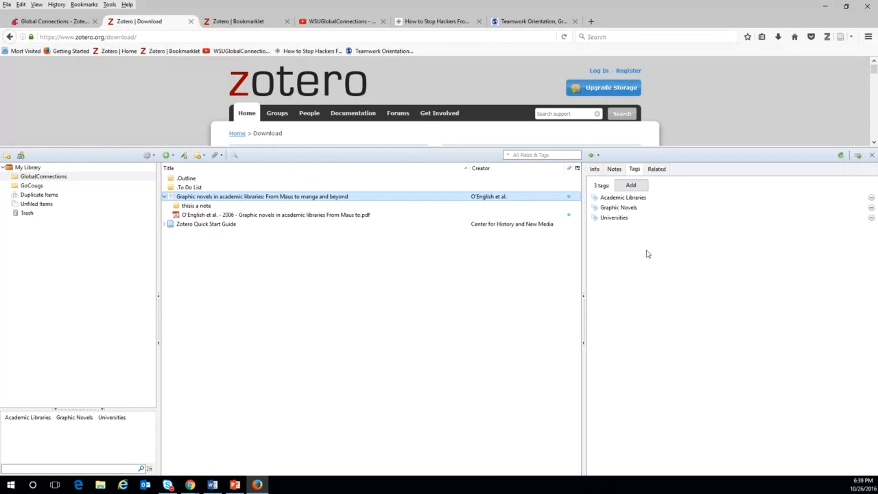
left_click(634, 186)
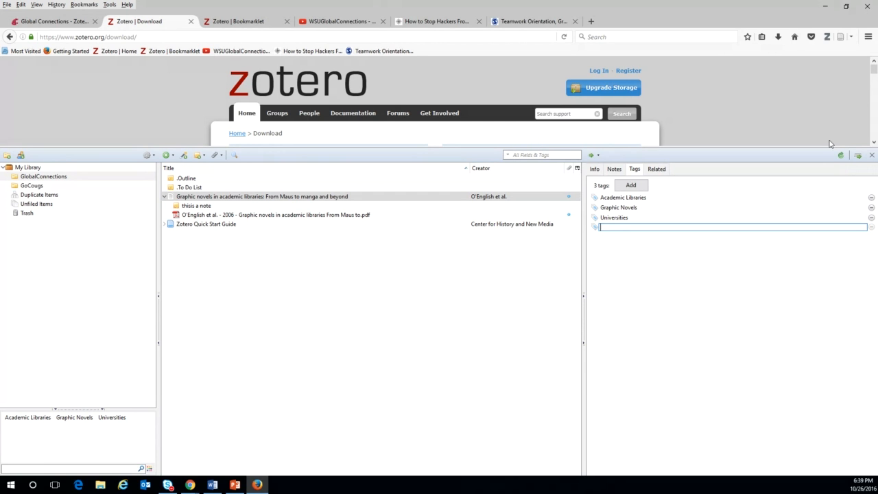
left_click(245, 198)
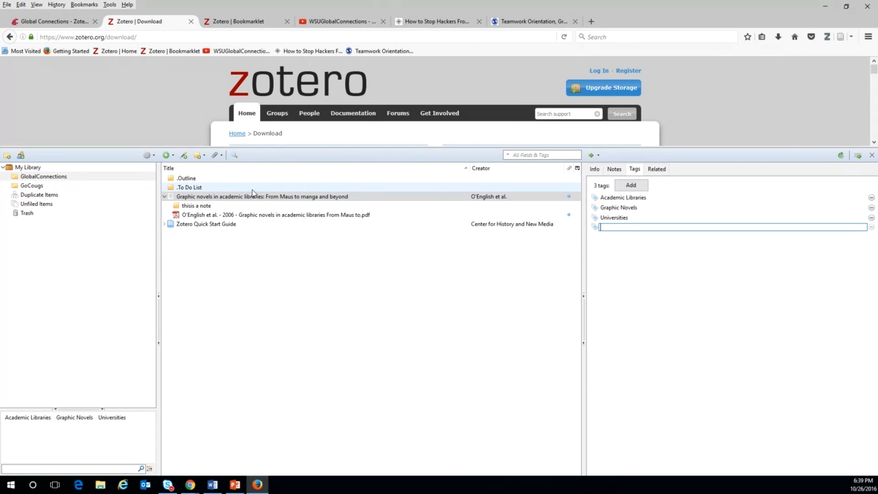
Copy DOI 10.1016/j.acalib/2012.08.007 from the desktop Word document, then minimise Word.
left_click(845, 6)
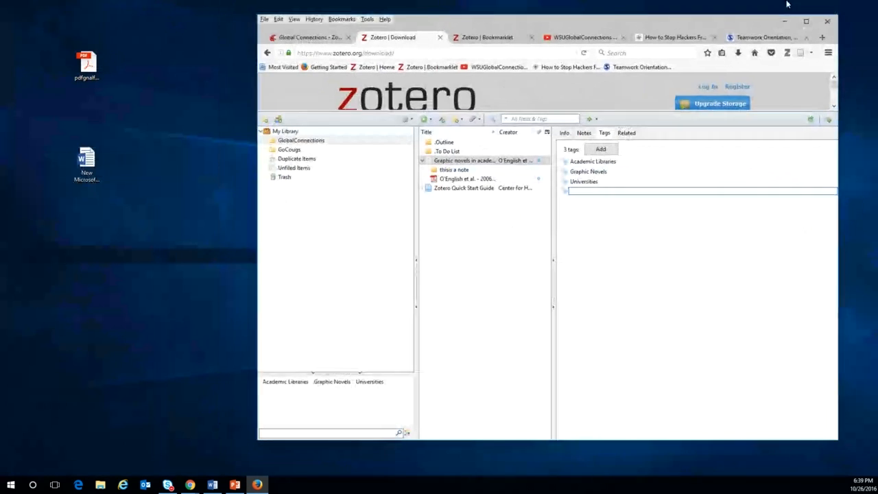
left_click(90, 162)
double_click(90, 163)
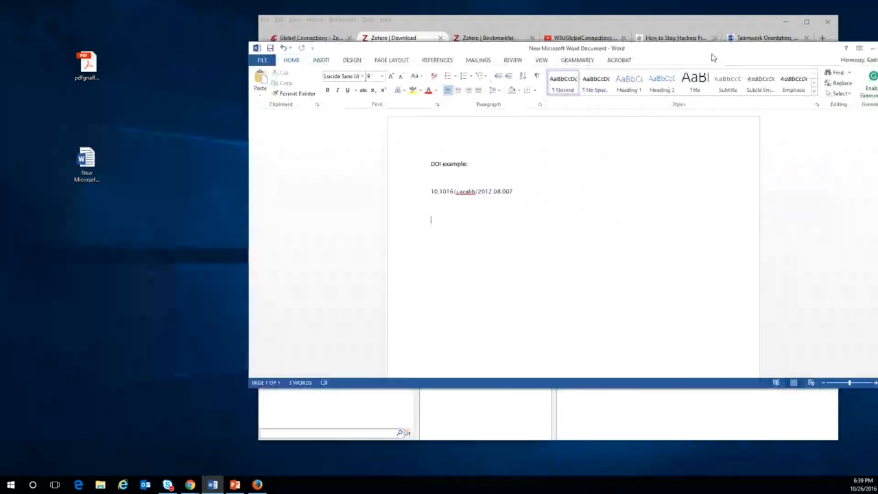
left_click(327, 209)
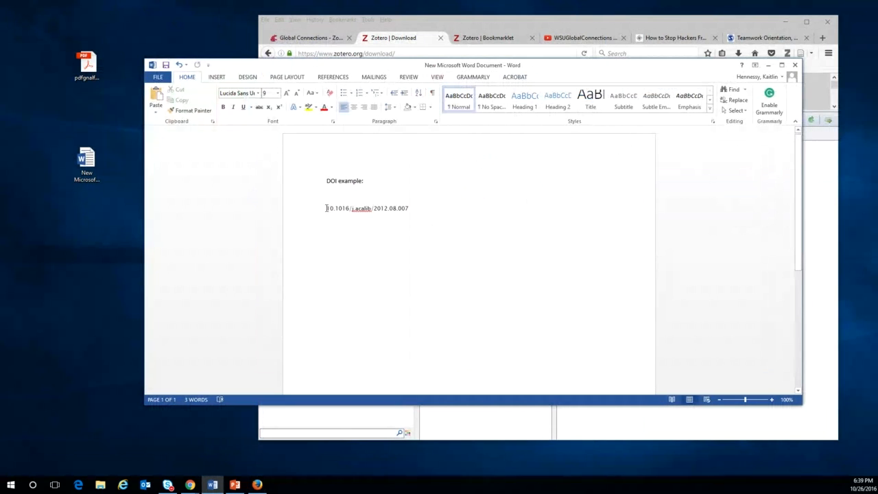
left_click(431, 209, "shift")
key("ctrl+c")
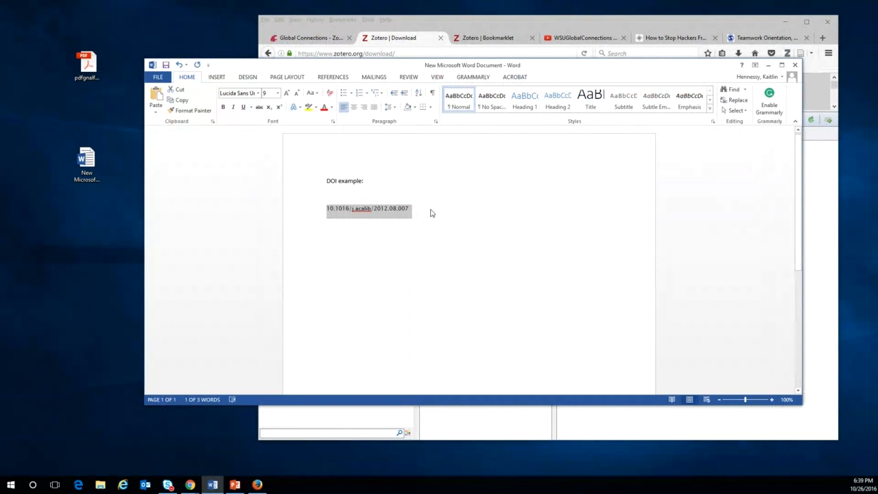
left_click(794, 65)
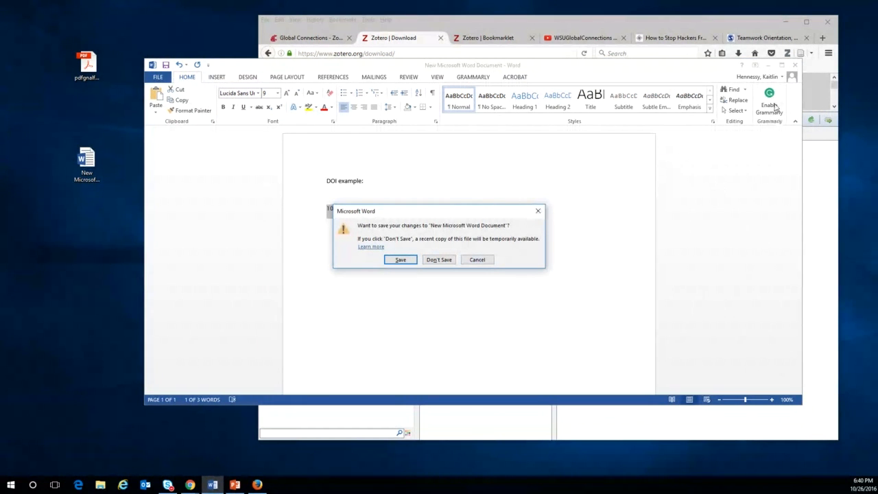
left_click(484, 261)
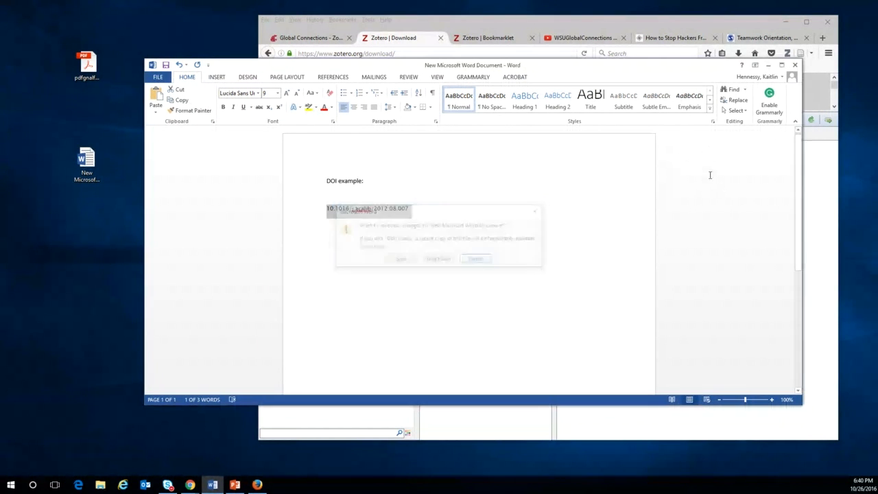
left_click(768, 65)
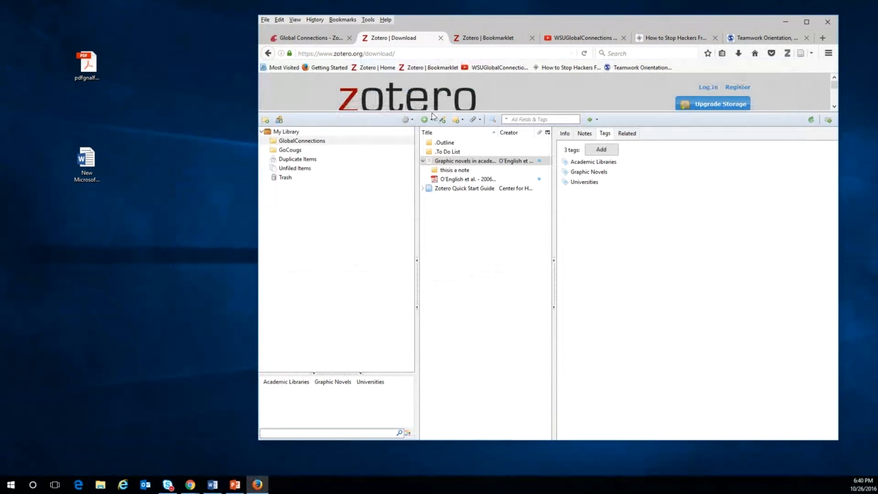
Look up DOI 10.1016/j.acalib/2012.08.007 with Add Item by Identifier; dismiss the Lookup Failed message.
left_click(805, 21)
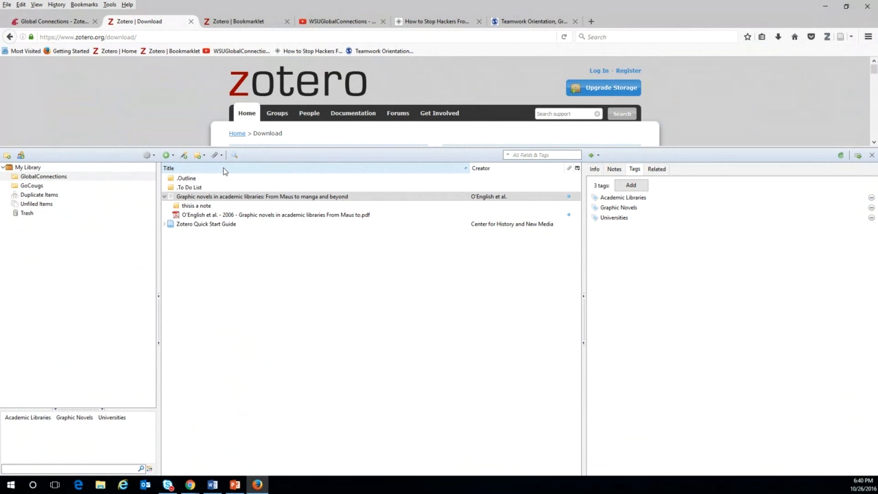
left_click(184, 155)
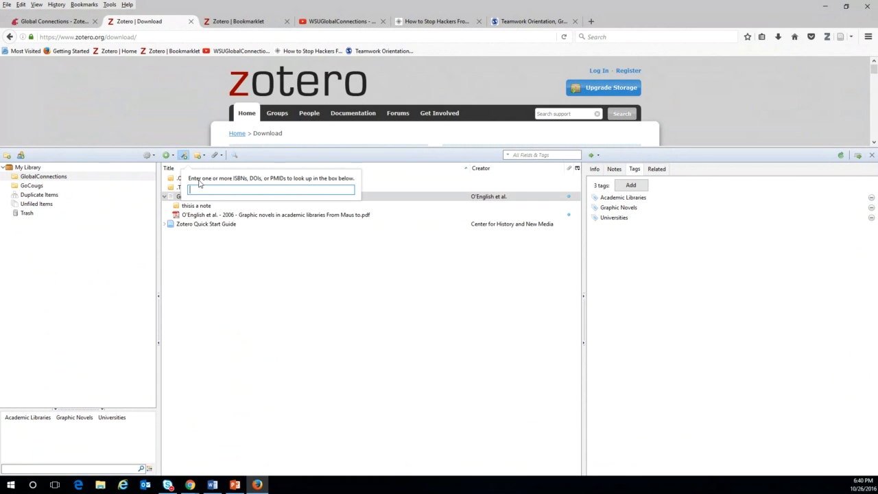
key("ctrl+v")
key("Return")
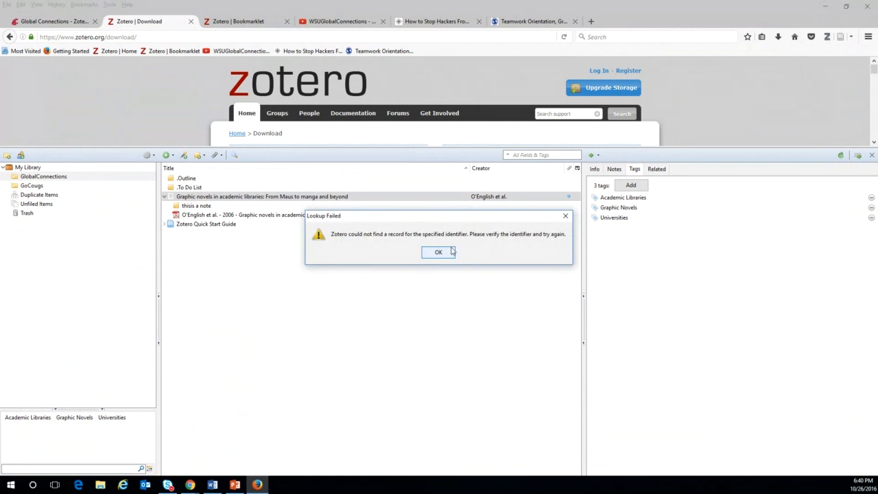
left_click(440, 258)
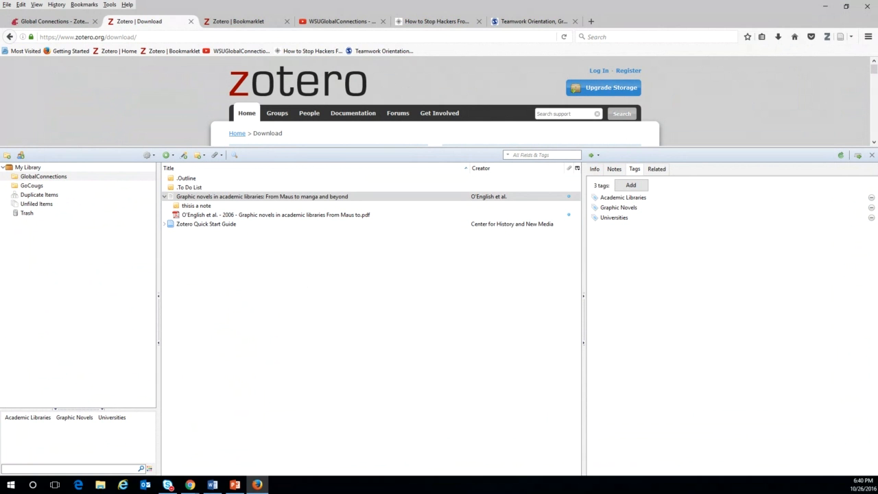
Search the web for 10.1016/j.acalib/2012.08.007 in a new tab.
left_click(591, 21)
left_click(678, 38)
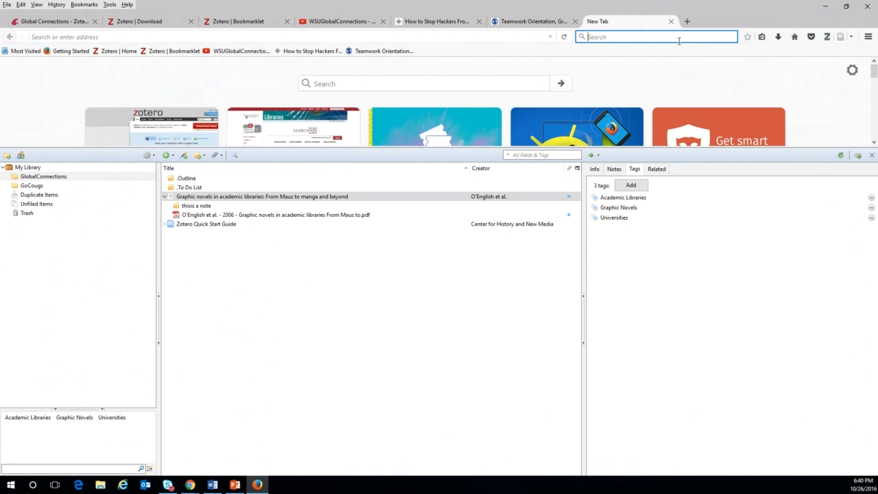
key("ctrl+v")
key("Return")
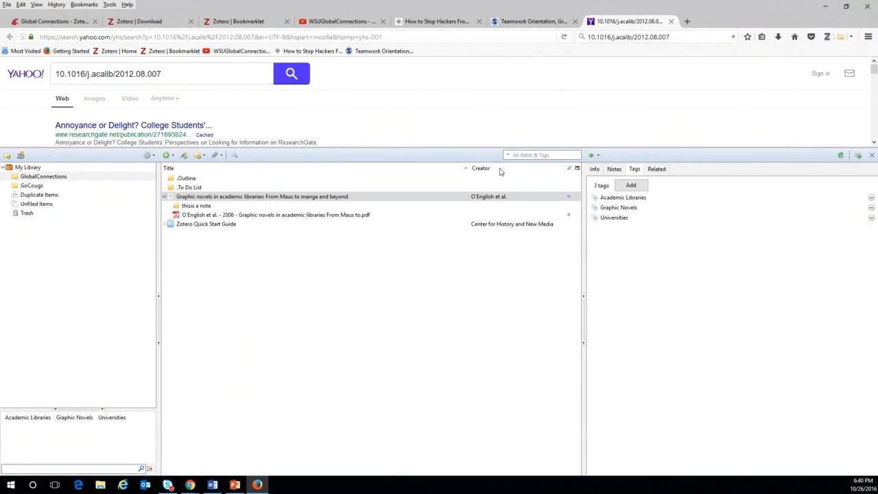
Retry the identifier lookup with the pasted DOI and dismiss the failure message.
left_click(198, 156)
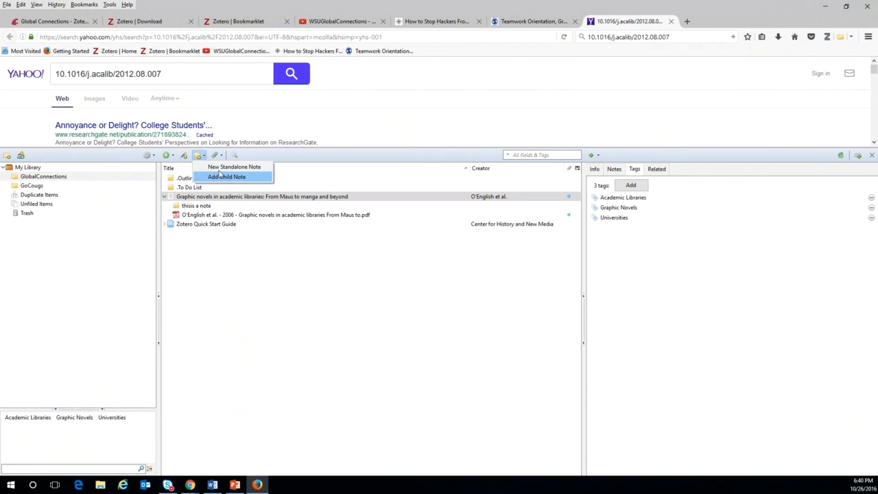
left_click(183, 155)
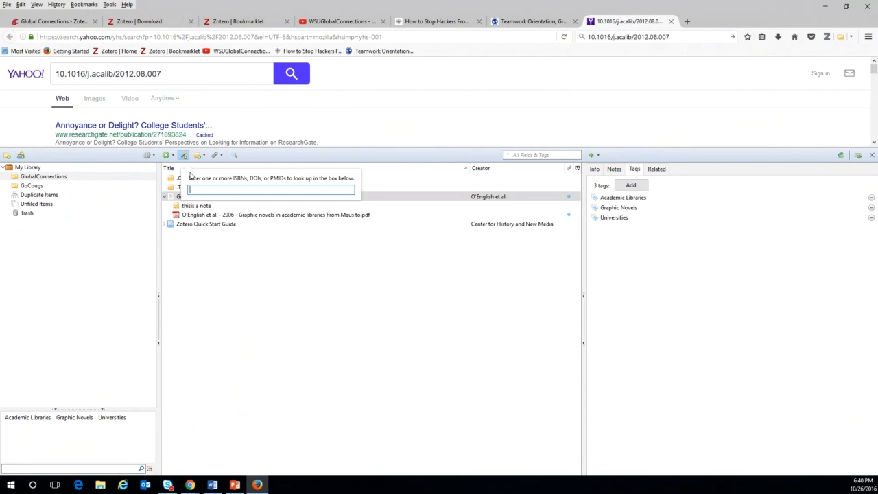
key("ctrl+v")
key("Return")
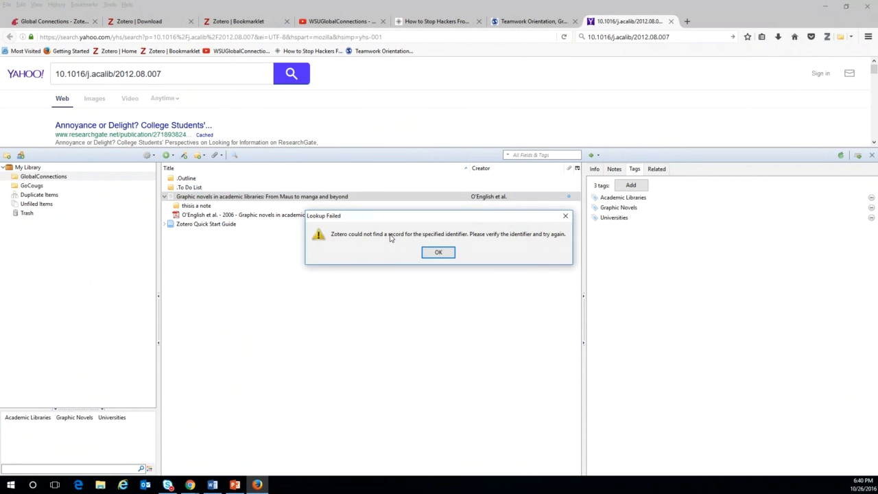
left_click(443, 255)
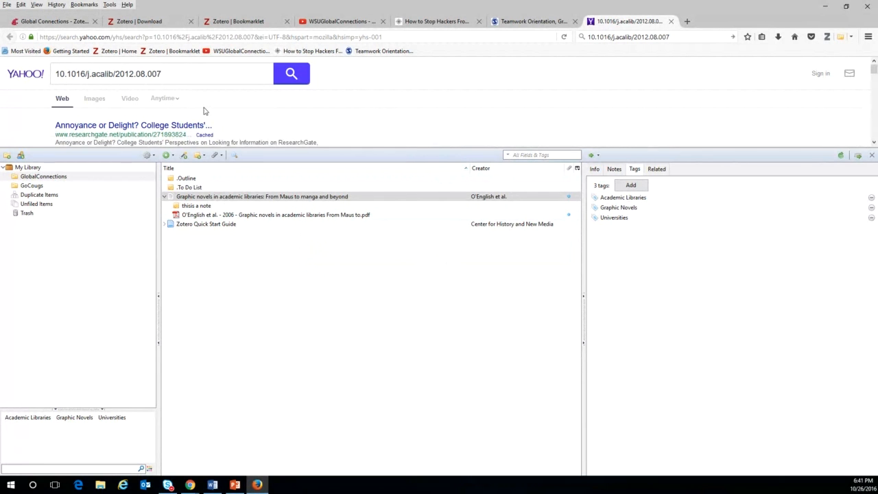
scroll(202, 112, "down", 2)
scroll(203, 112, "down", 1)
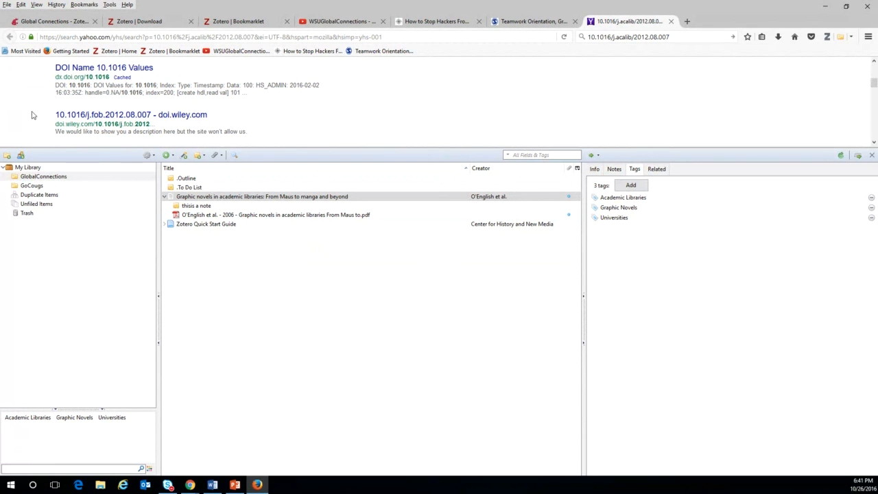
mouse_move(51, 116)
left_mouse_down()
mouse_move(90, 116)
mouse_move(44, 107)
left_mouse_up()
left_click_drag(169, 127, 52, 124)
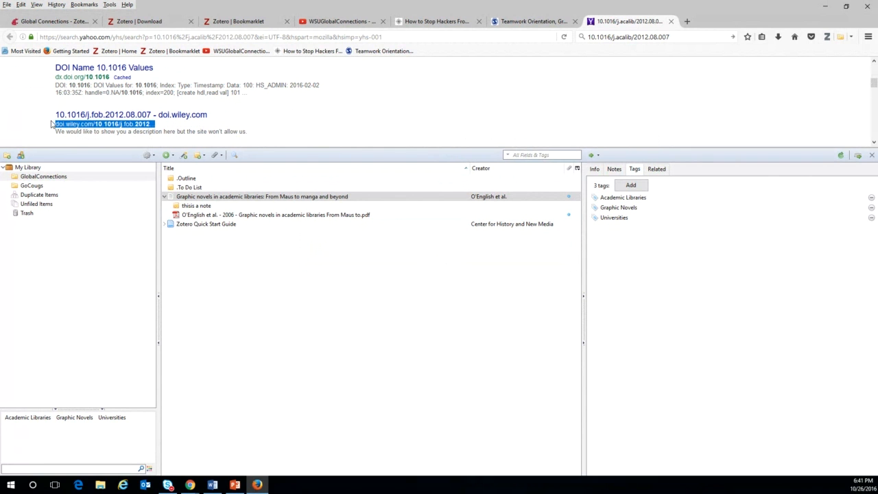
left_click(183, 155)
type("doi.wiley.com/10.1016/j.fob.2012...")
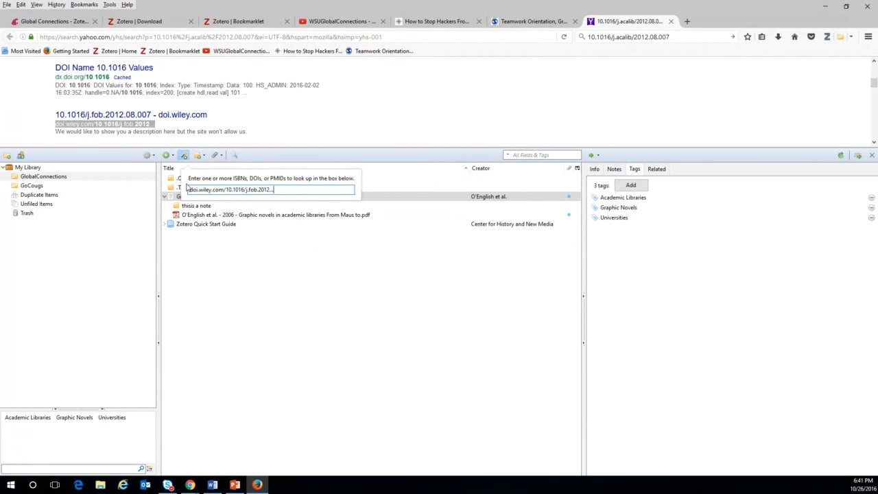
key("Return")
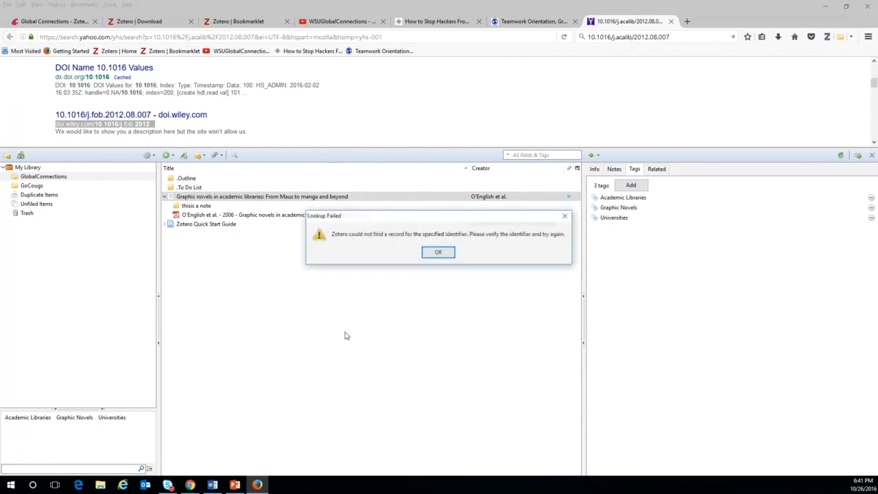
left_click(430, 253)
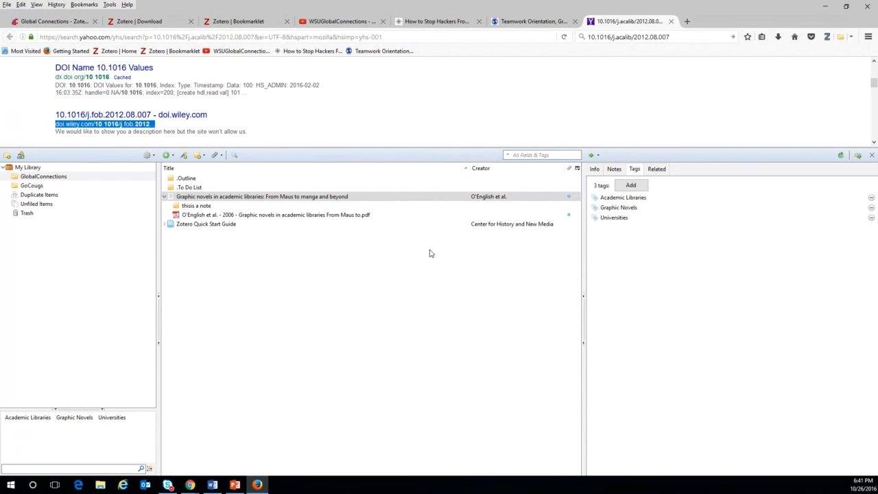
Duplicate the Graphic novels in academic libraries record and drag the copy into GoCougs.
left_click(595, 169)
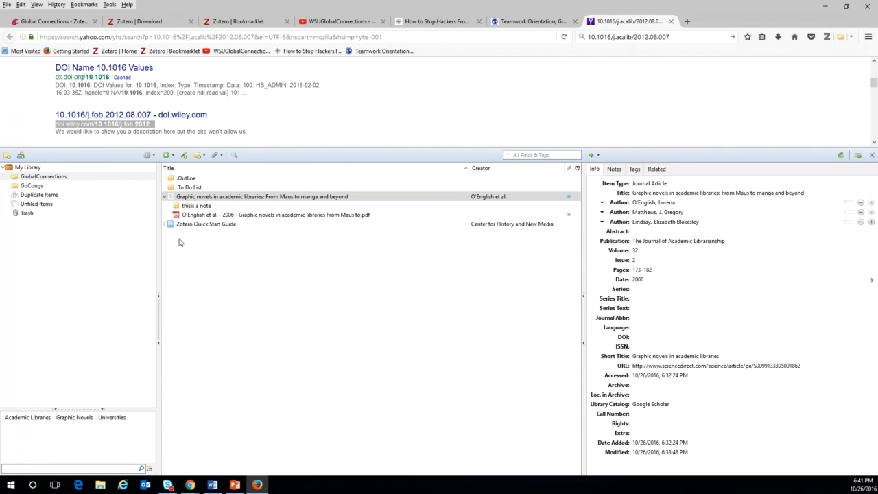
right_click(226, 198)
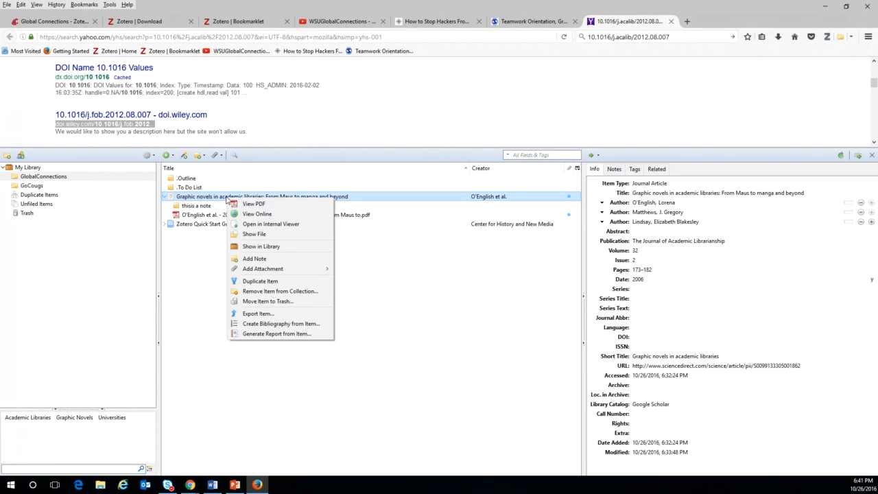
left_click(261, 281)
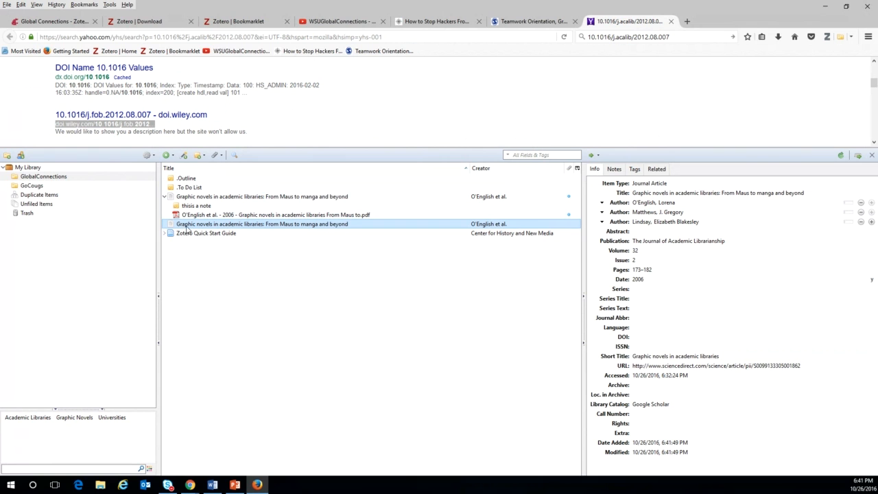
left_click_drag(180, 222, 31, 187)
Run Library Lookup on the GoCougs Graphic novels item and follow the Elsevier ScienceDirect Journals link.
left_click(31, 186)
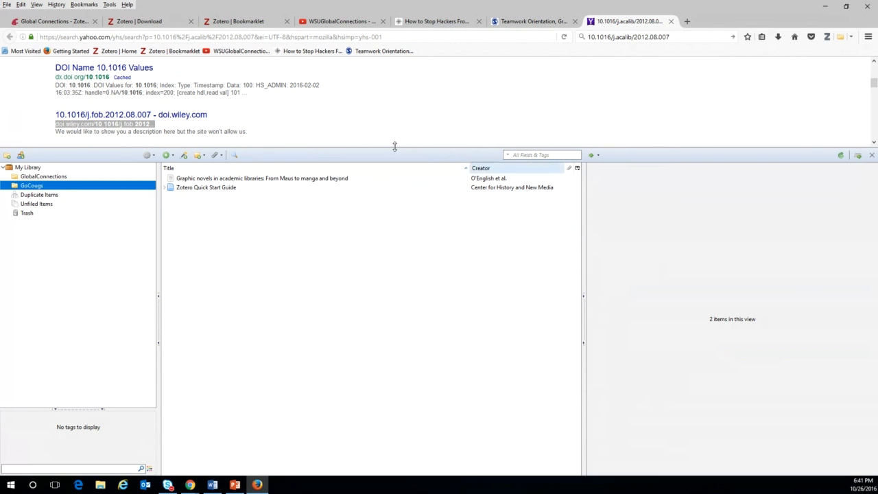
left_click(244, 179)
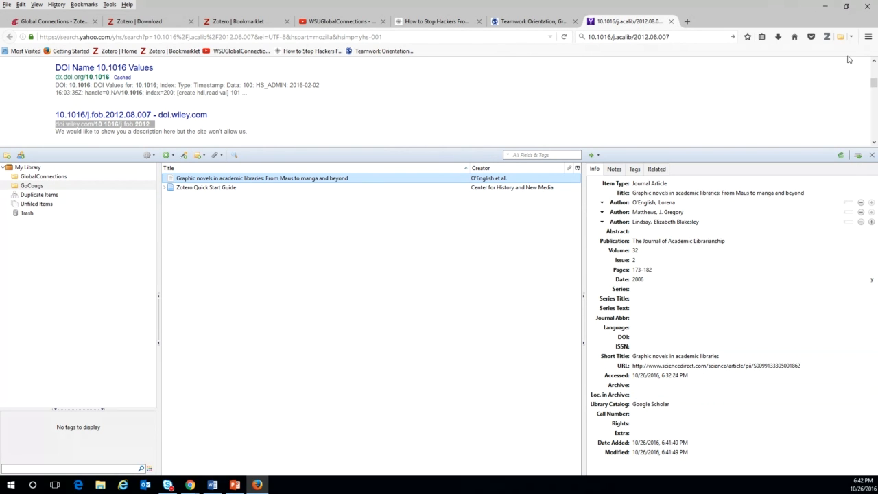
left_click(599, 156)
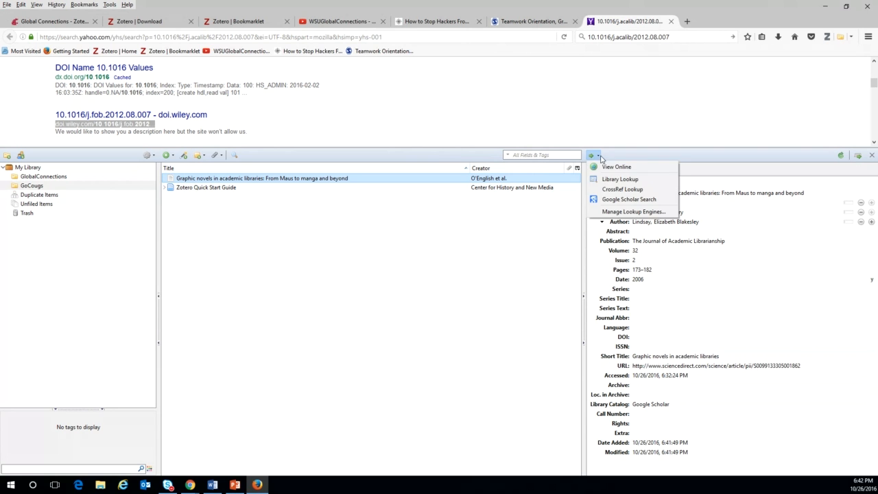
left_click(603, 179)
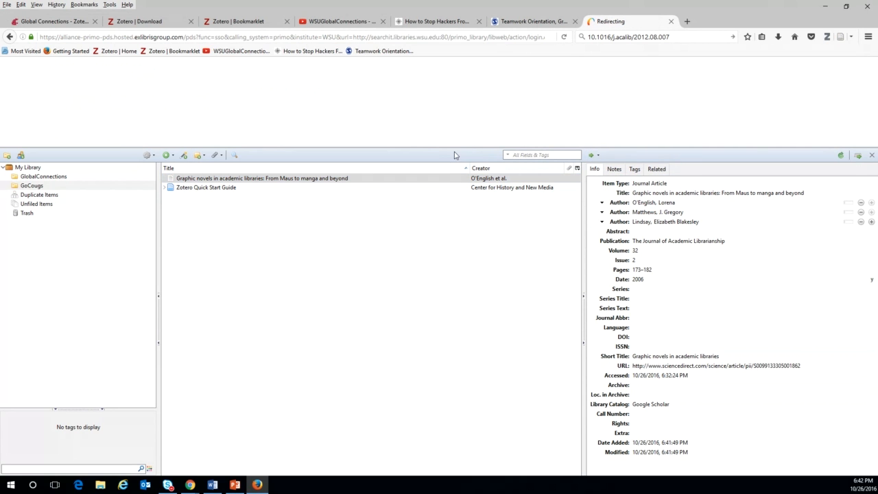
left_click_drag(441, 182, 434, 257)
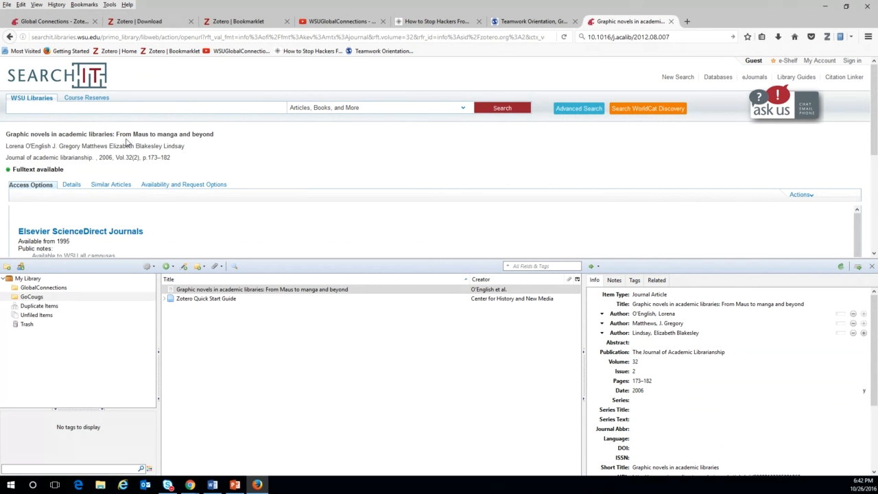
scroll(126, 106, "down", 2)
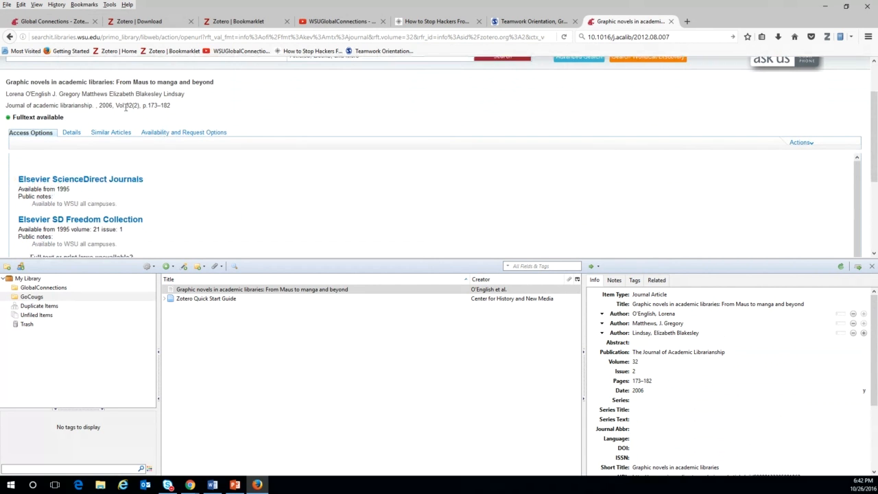
left_click(102, 181)
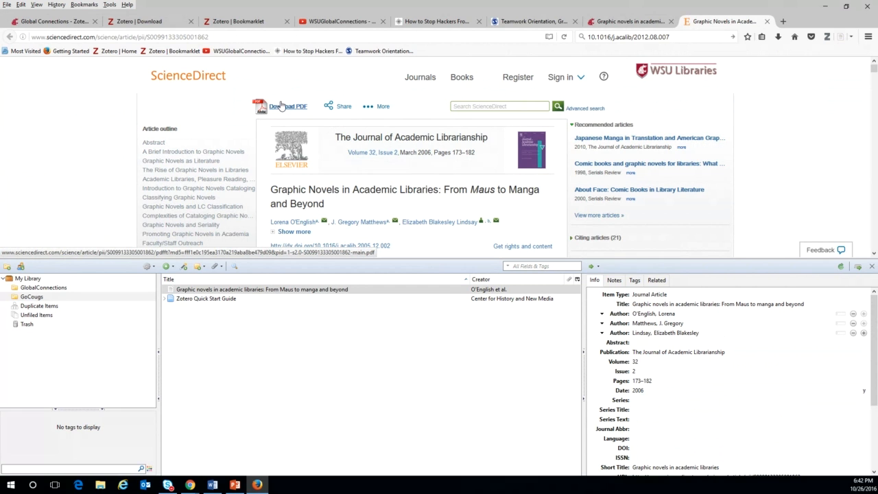
Download the ScienceDirect PDF and drag its address onto the Graphic novels record to attach it.
left_click(280, 107)
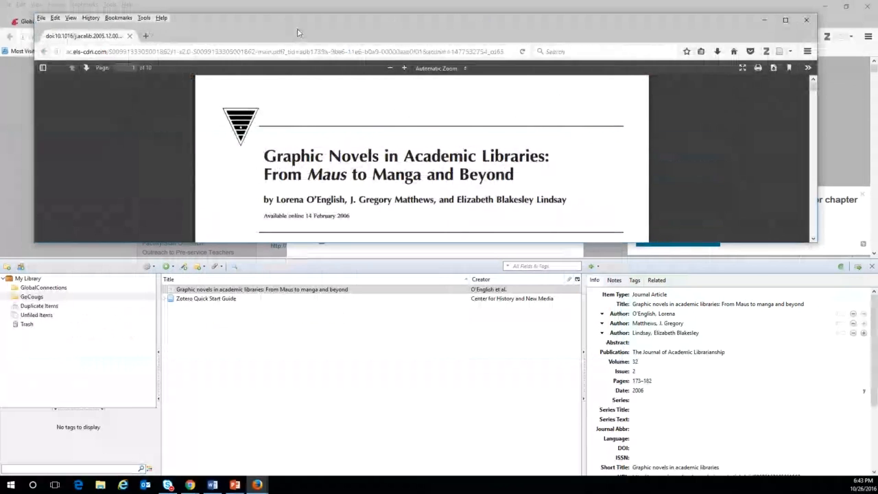
left_click(207, 51)
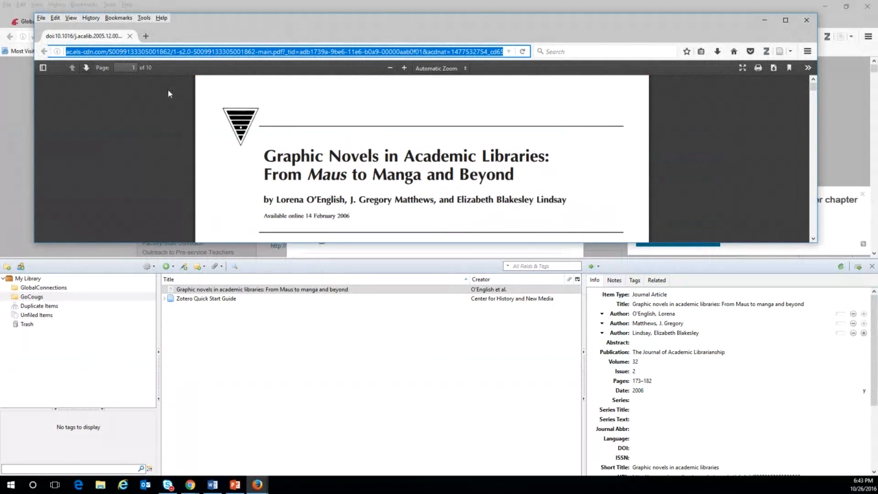
right_click(86, 50)
left_click(179, 51)
left_click(241, 289)
left_click_drag(204, 53, 230, 294)
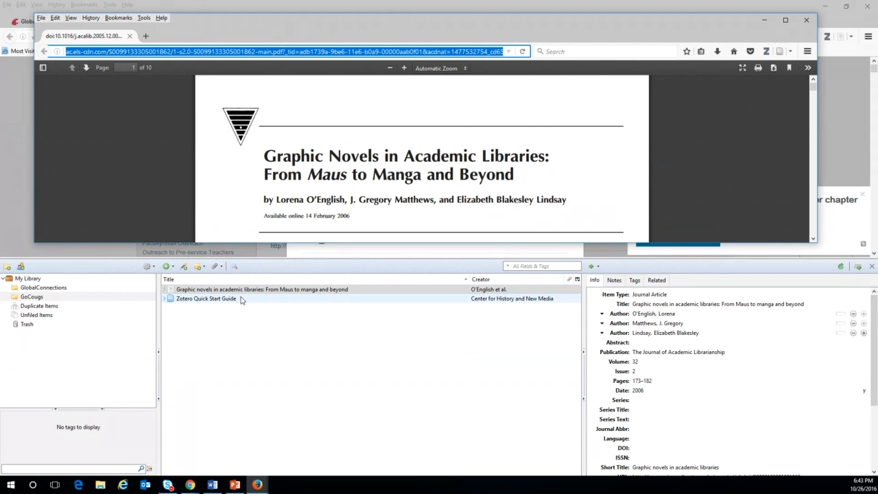
left_click(164, 291)
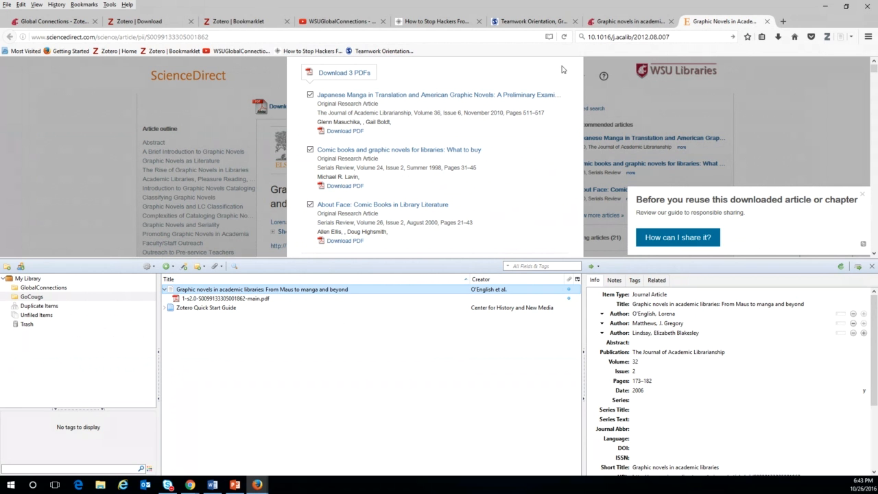
left_click(86, 97)
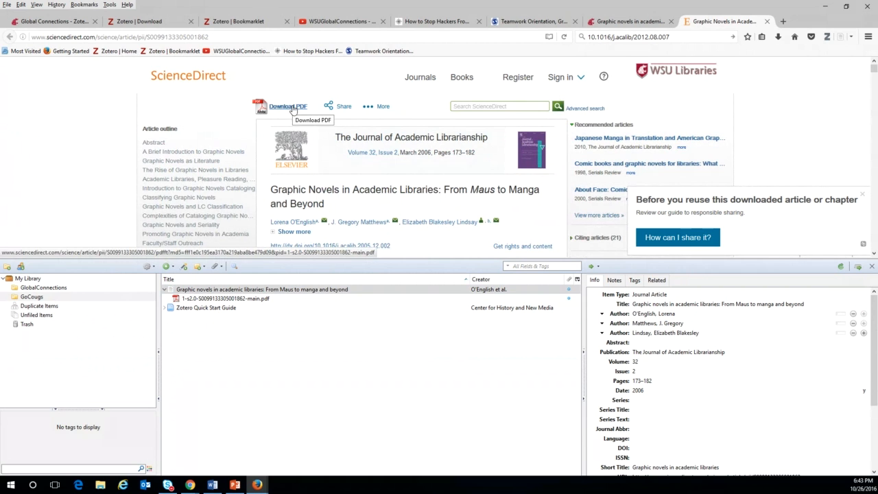
left_click(293, 108)
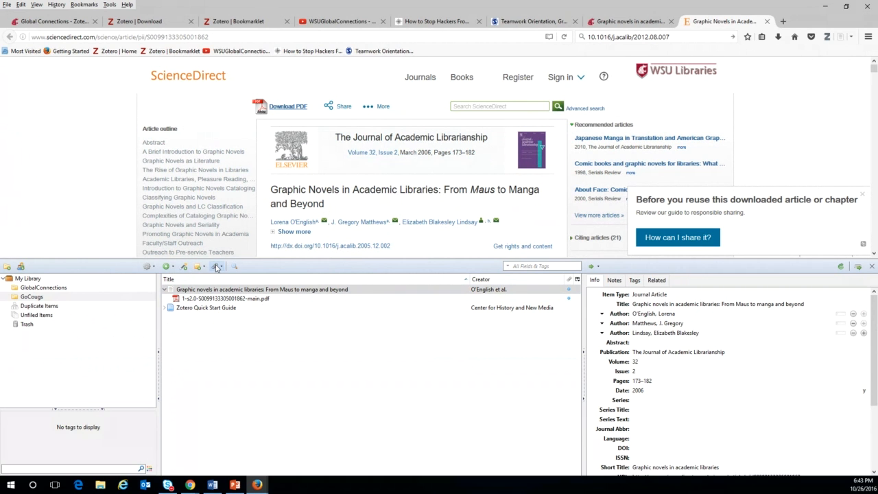
left_click(216, 267)
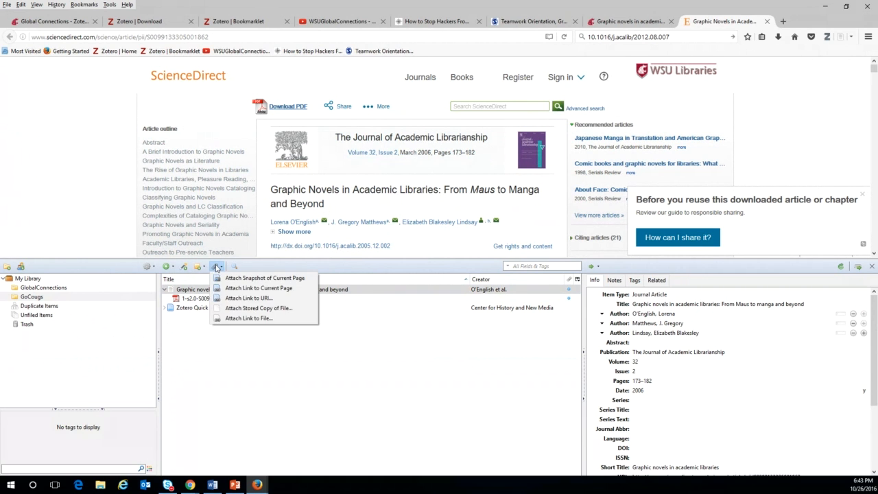
left_click(251, 310)
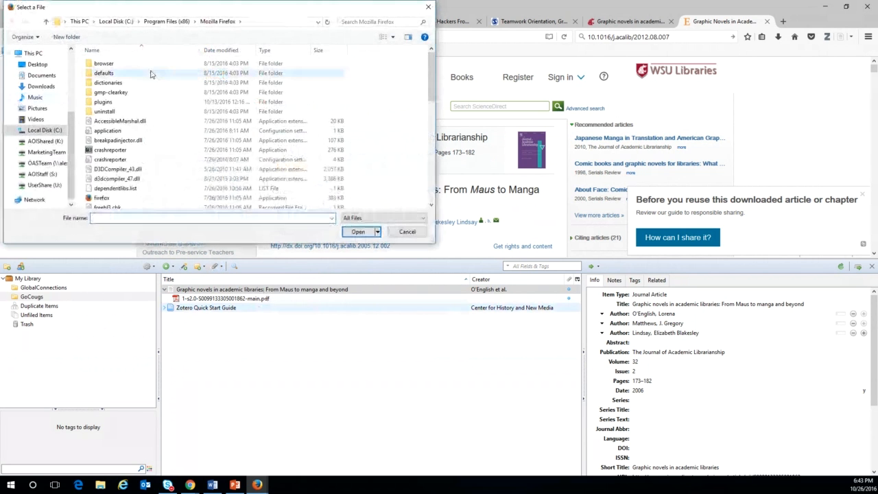
left_click(35, 65)
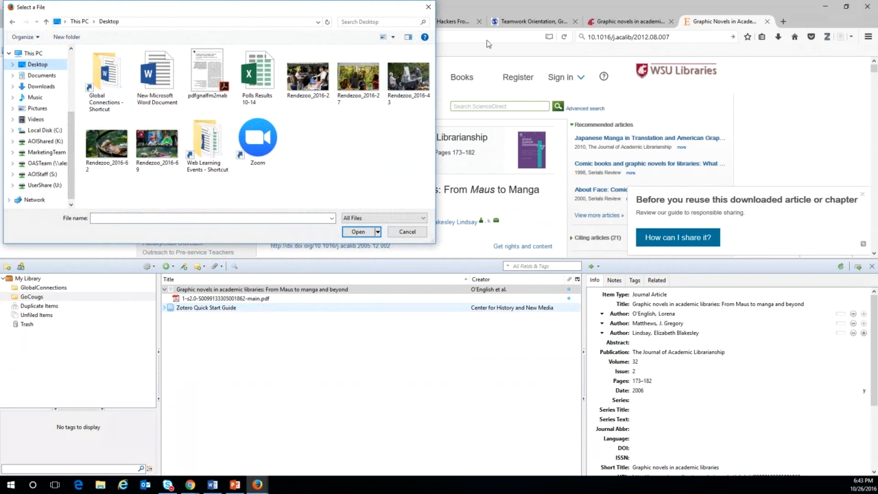
left_click(427, 7)
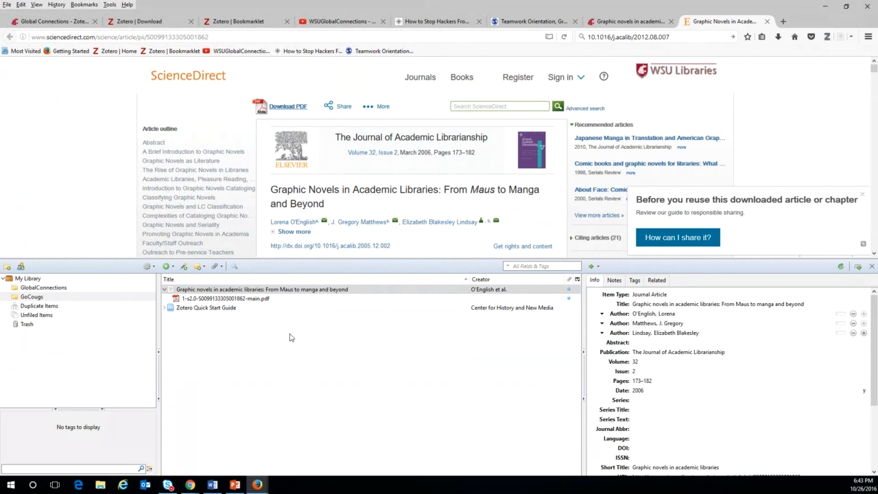
left_click(594, 267)
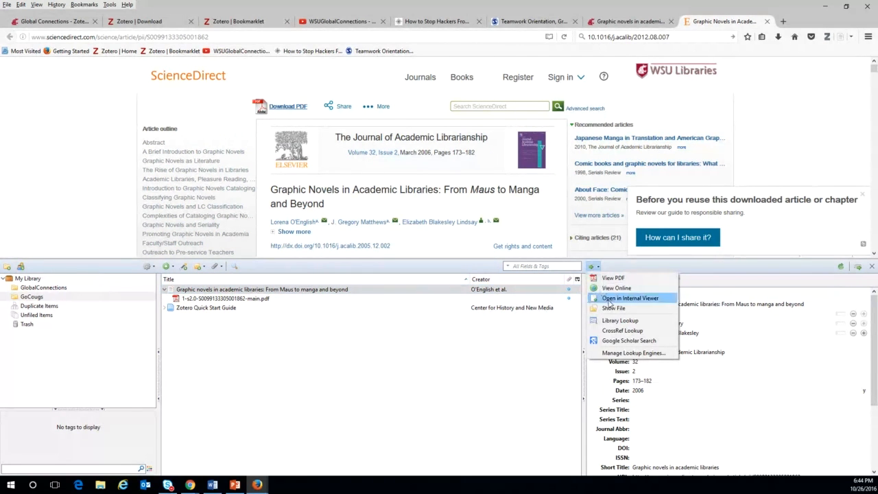
left_click(615, 288)
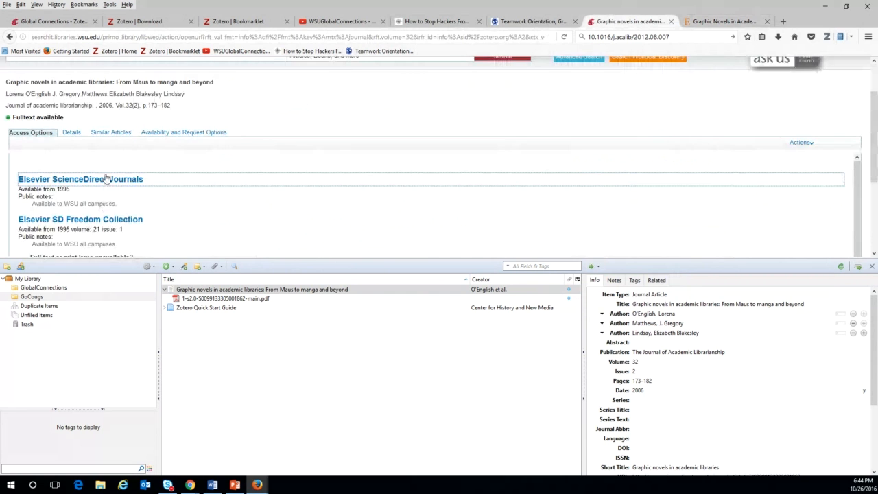
scroll(791, 145, "up", 2)
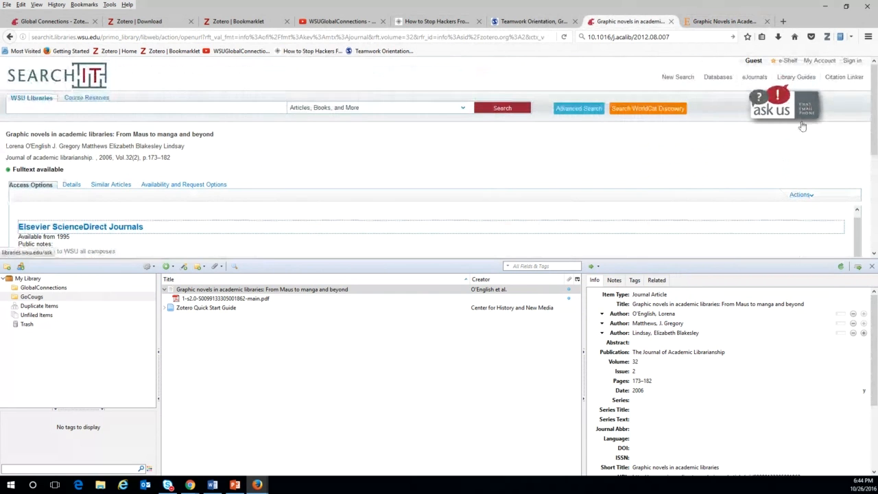
scroll(272, 206, "down", 1)
scroll(272, 206, "down", 2)
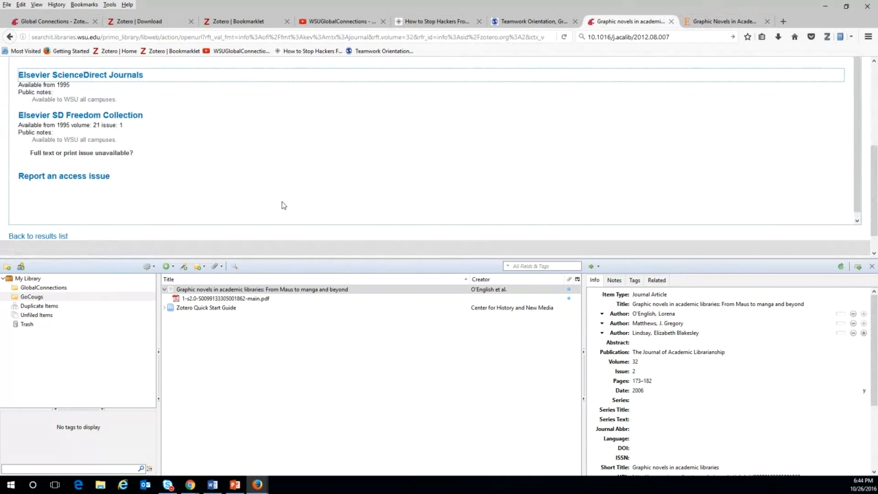
scroll(280, 205, "up", 2)
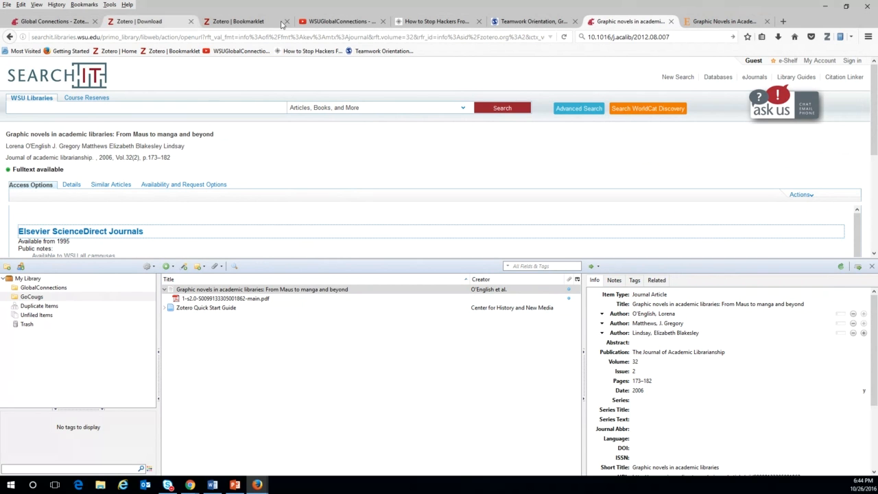
Go from Global Connections to the WSU Libraries Subject & Resource Guides and search 'politicla science'.
left_click(66, 22)
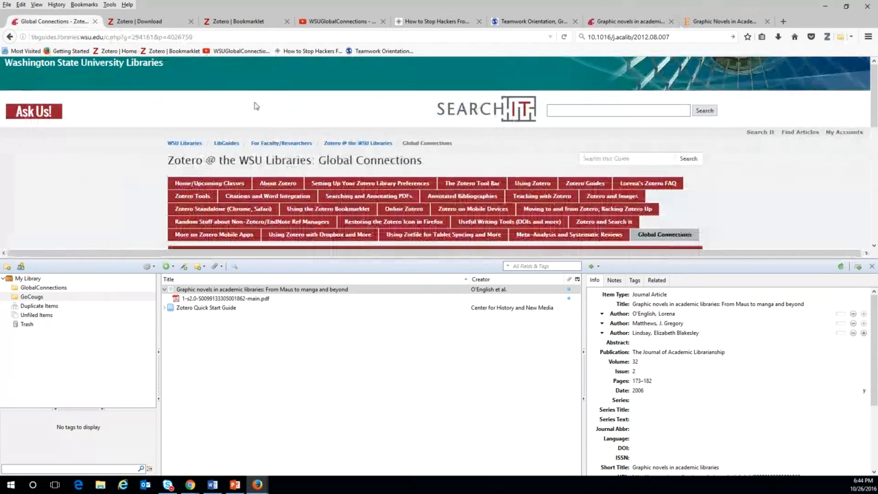
left_click(186, 145)
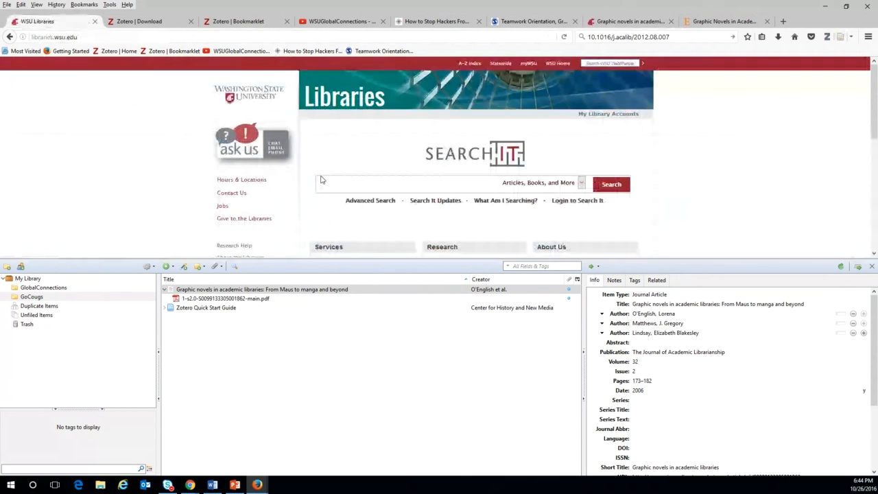
scroll(435, 206, "down", 3)
left_click(456, 166)
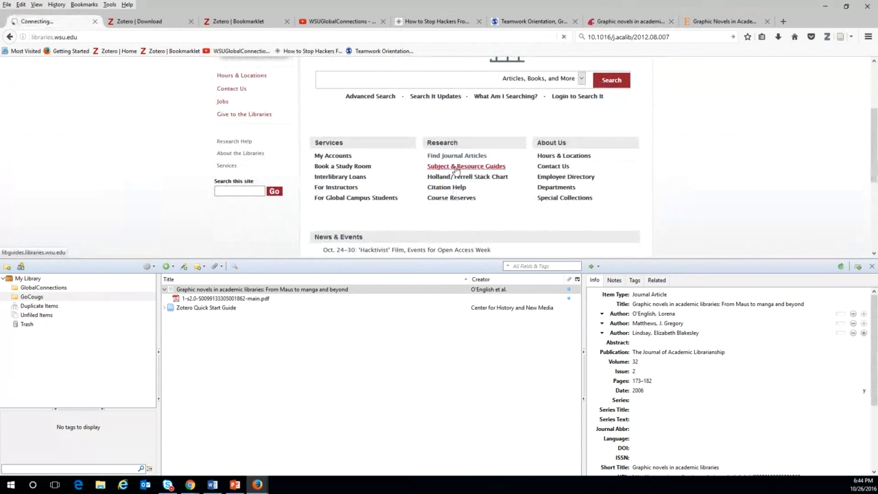
scroll(310, 223, "down", 1)
left_click(428, 178)
type("polit")
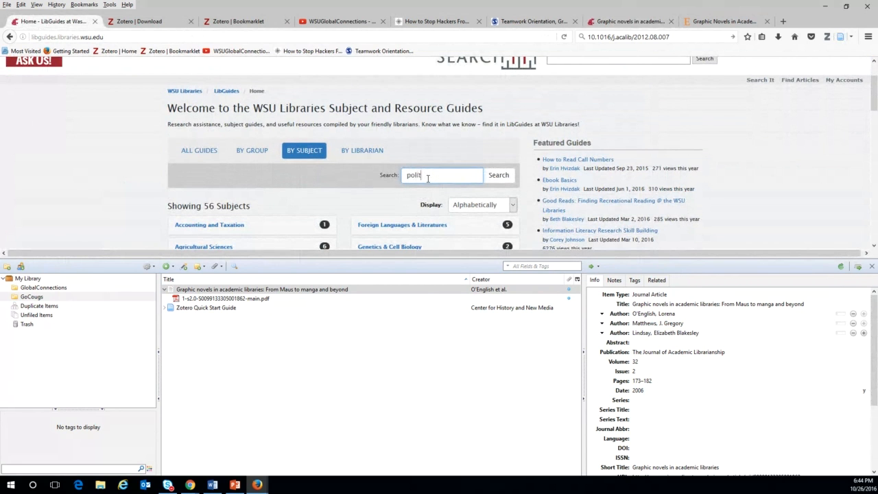
type("icla science")
key("Return")
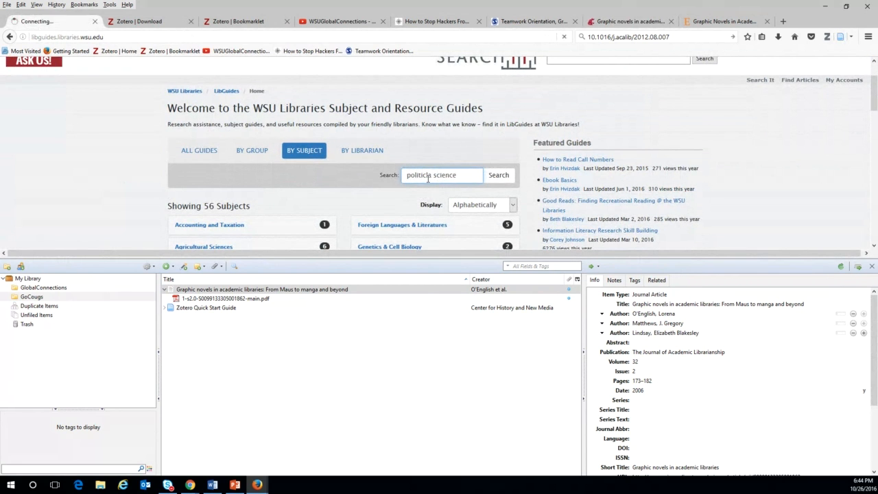
scroll(307, 163, "down", 1)
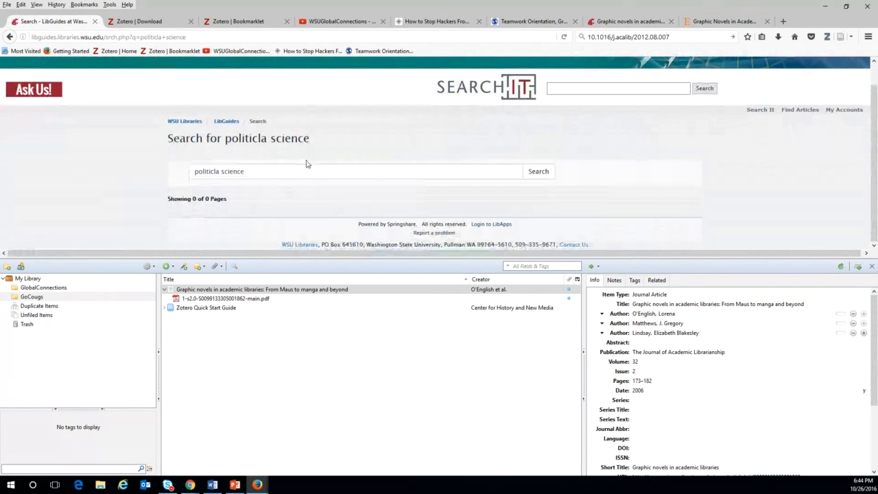
Re-search the guides for 'political' and open Political Science's Catalogs and Databases page.
left_click(872, 269)
left_click(295, 194)
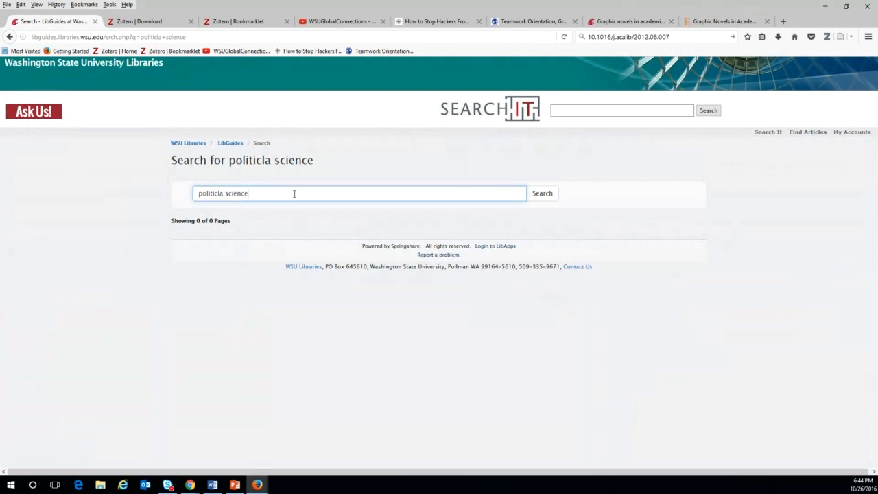
left_click_drag(295, 194, 96, 192)
key("BackSpace")
type("pol")
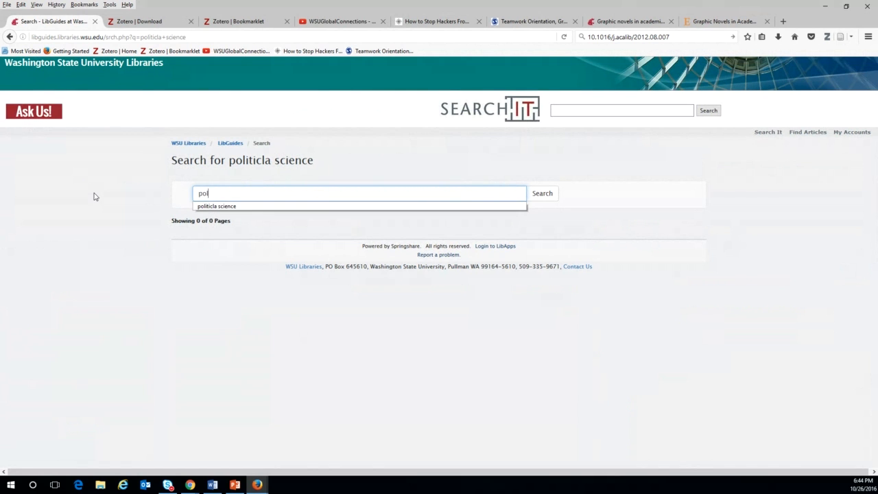
type("itical")
key("Return")
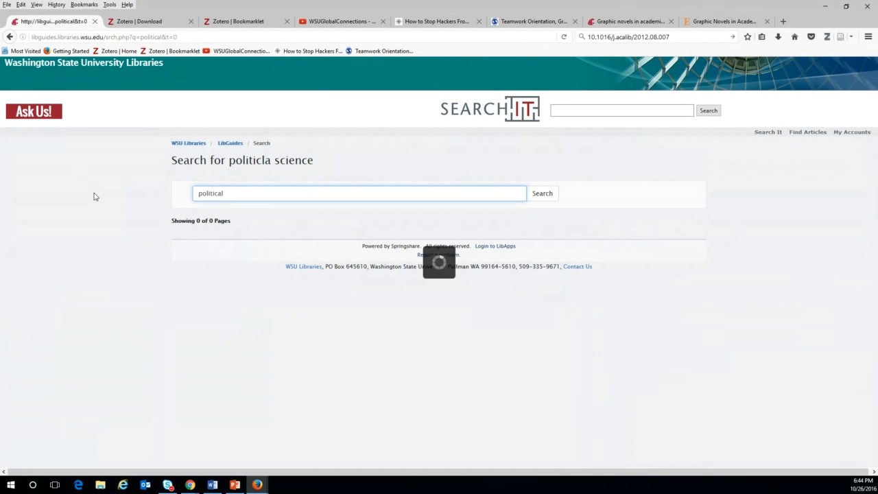
left_click(259, 240)
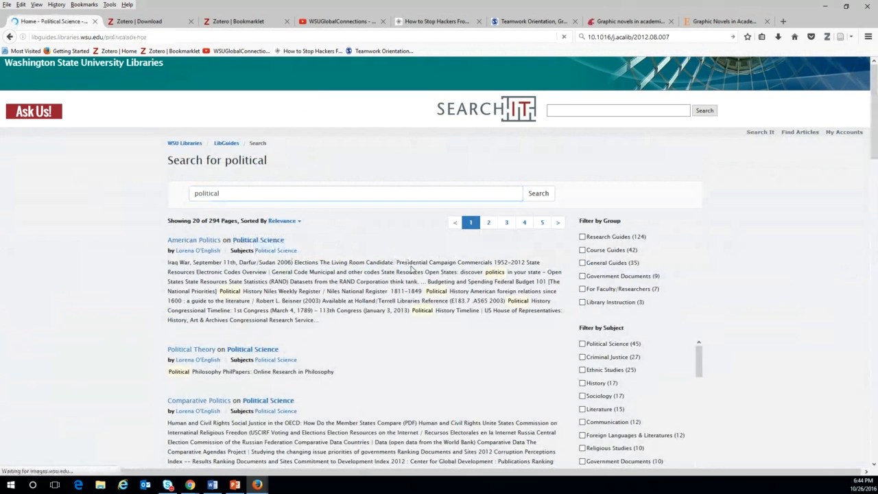
left_click(240, 193)
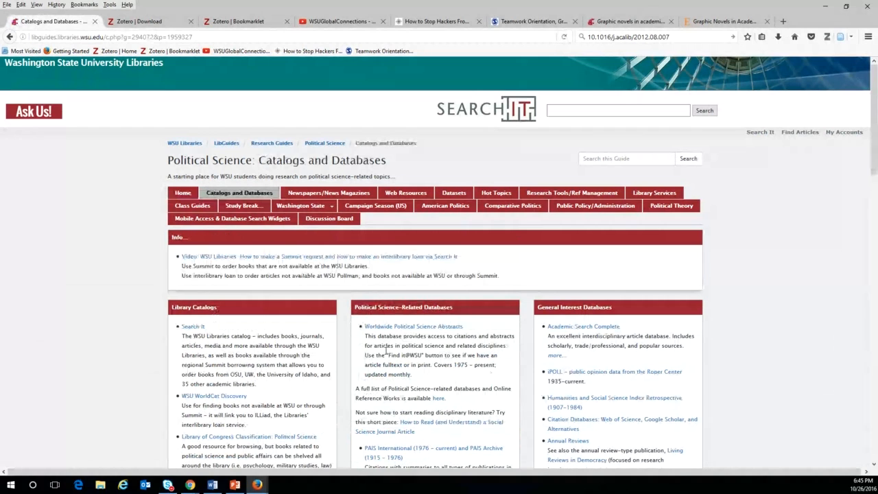
Search the Worldwide Political Science Abstracts database in ProQuest for 'voter turnout'.
left_click(387, 328)
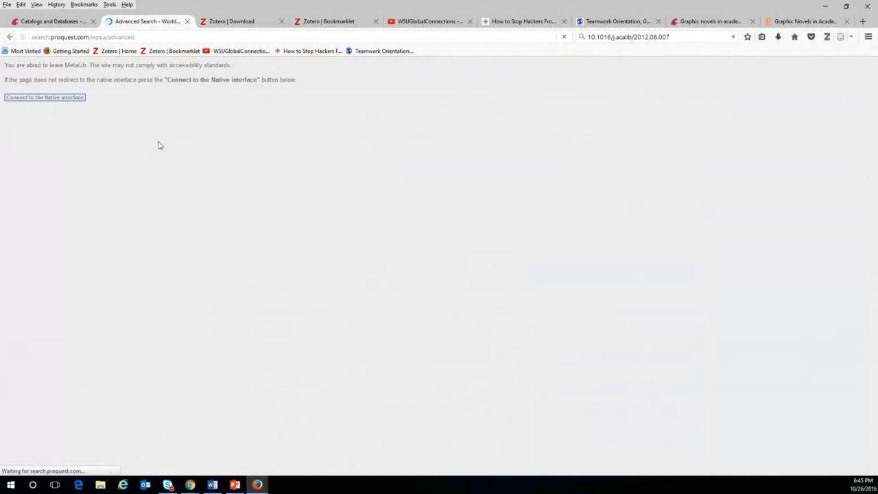
type("voter turnout")
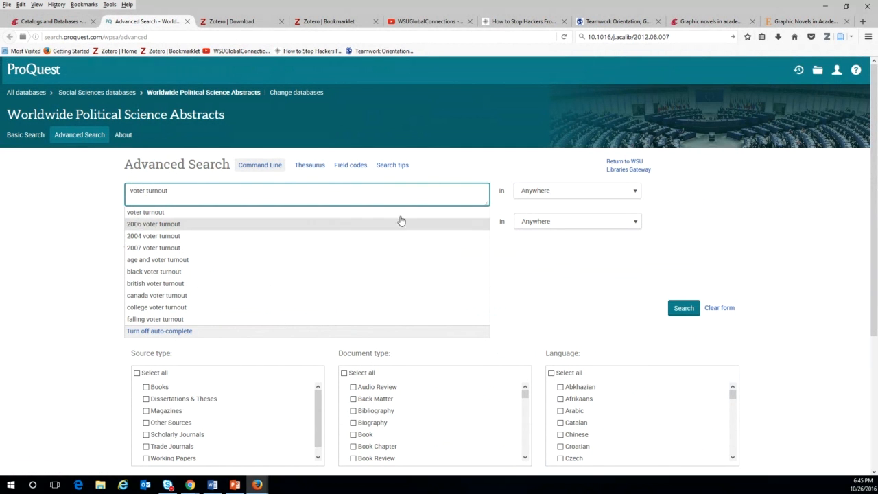
left_click(683, 307)
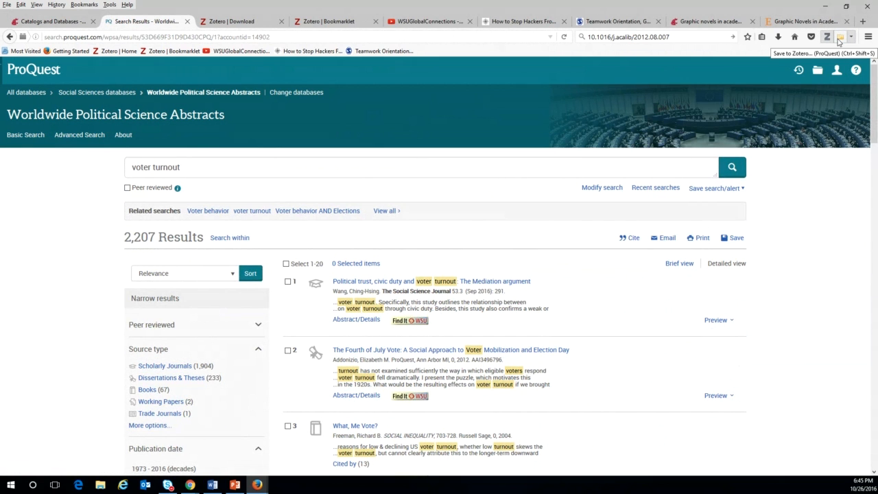
Save only the 'Voter Participation across Space and Time' result to Zotero.
left_click(838, 41)
scroll(404, 240, "down", 1)
scroll(404, 240, "down", 4)
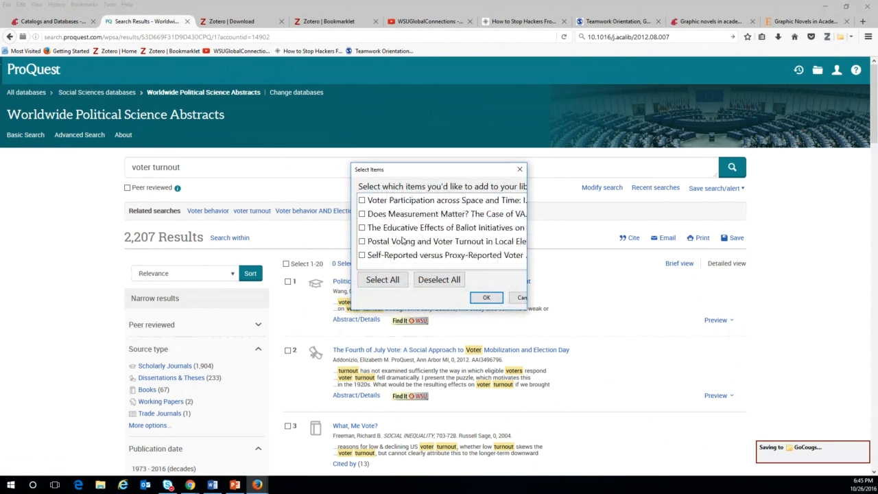
left_click(362, 201)
left_click(486, 297)
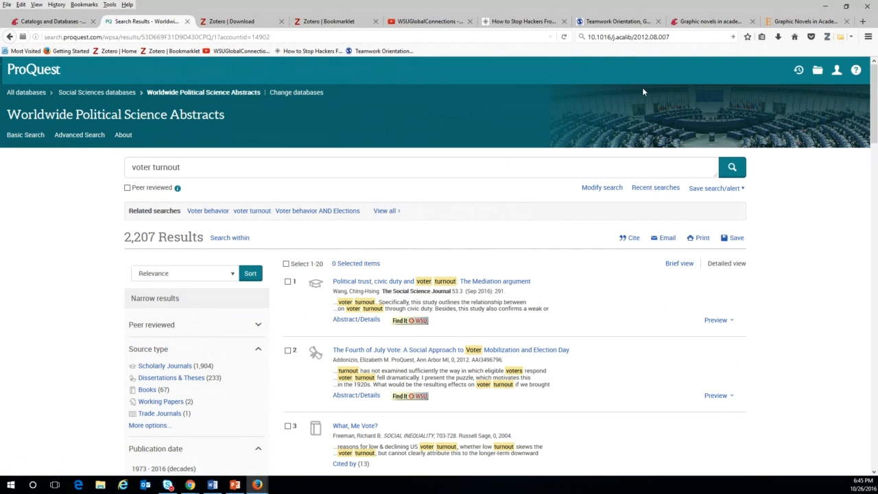
Open result 4, 'Voter Turnout in Africa's Multiparty Regimes'.
scroll(386, 302, "down", 3)
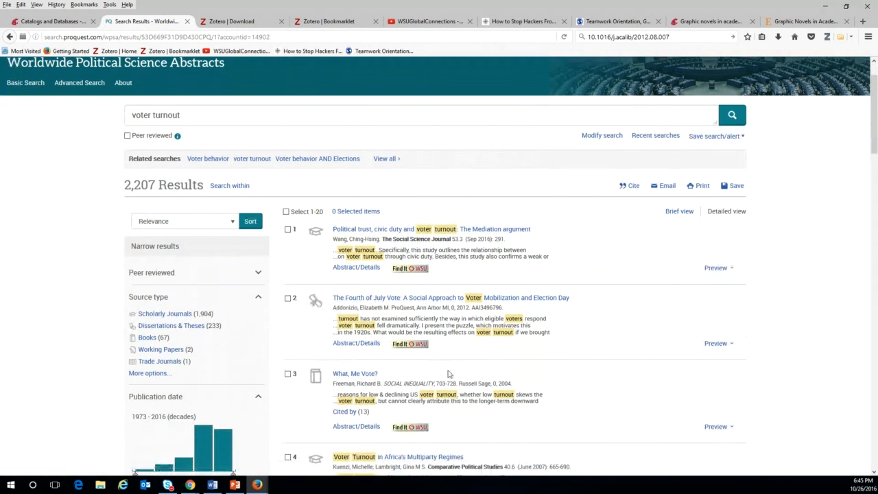
scroll(453, 369, "down", 2)
scroll(454, 372, "down", 4)
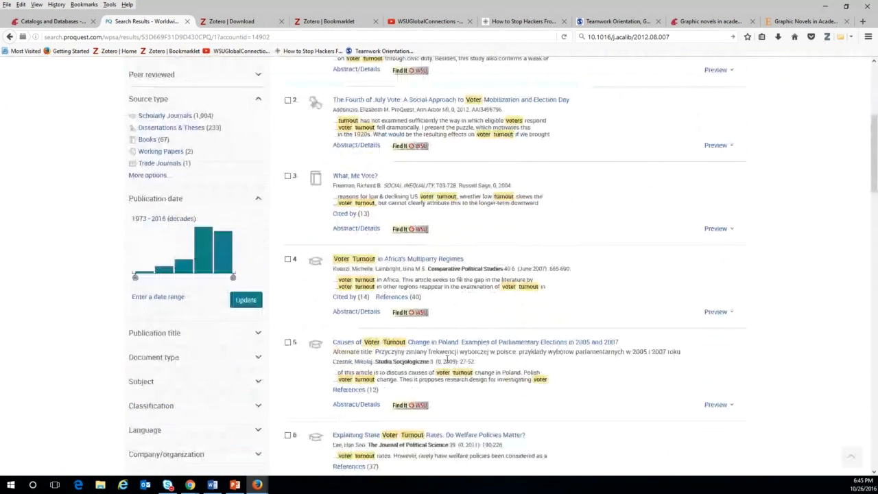
left_click(406, 250)
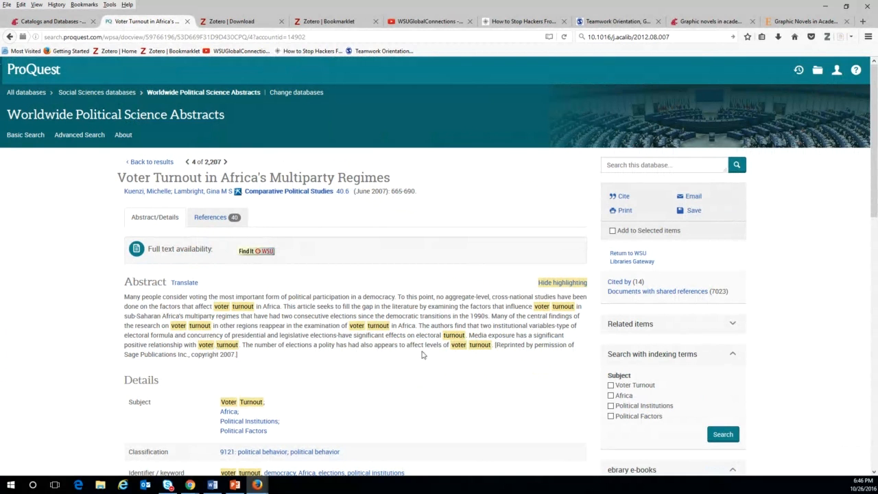
Save the Voter Turnout in Africa's Multiparty Regimes record using the ProQuest Zotero save button.
left_click(838, 42)
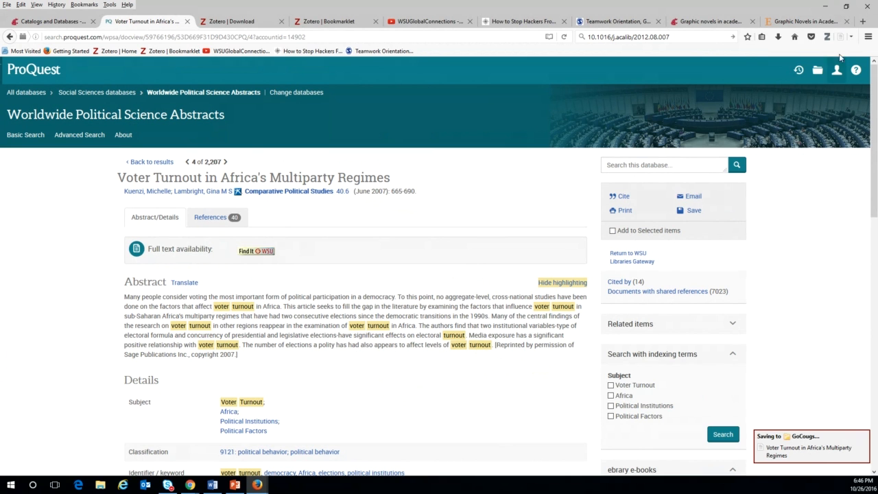
Review the Voter Turnout article's Info: Comparative Political Studies, 40(6), 665-690, 2007.
left_click(826, 36)
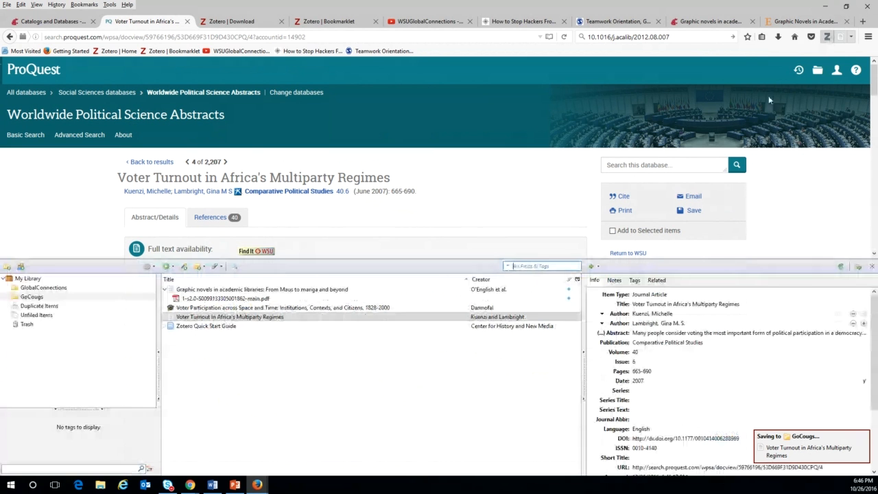
left_click(204, 308)
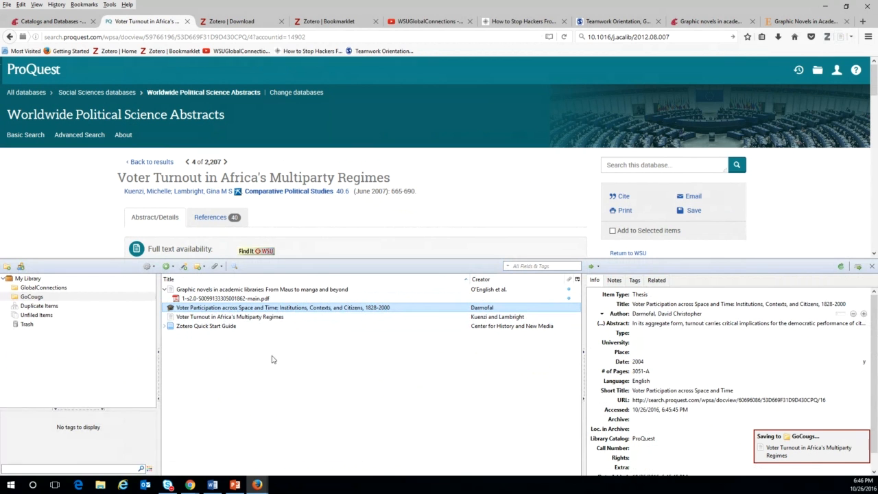
left_click(211, 318)
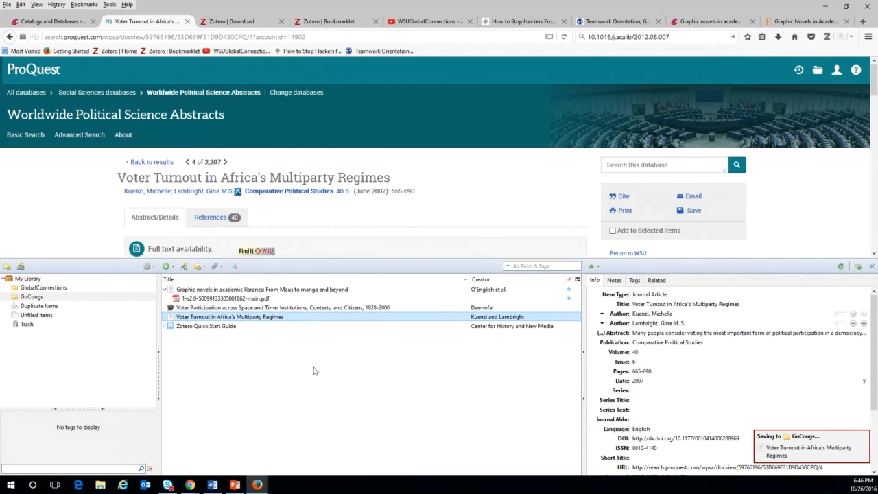
left_click(690, 361)
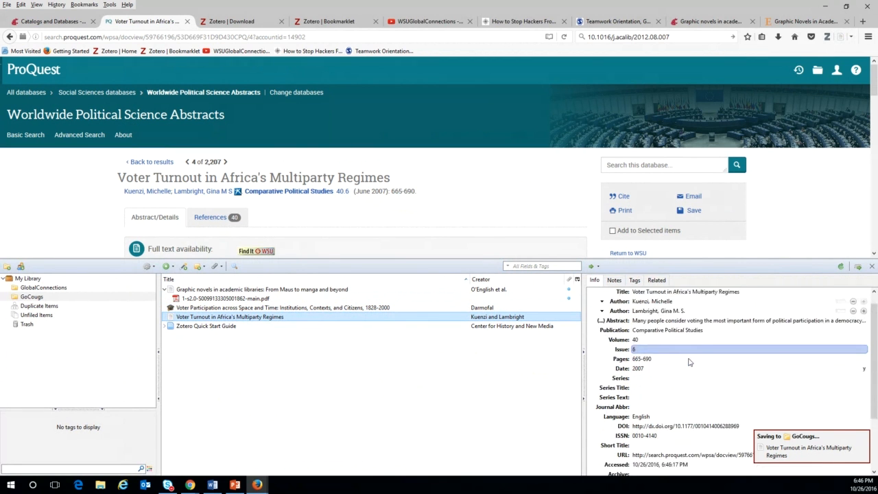
left_click(764, 341)
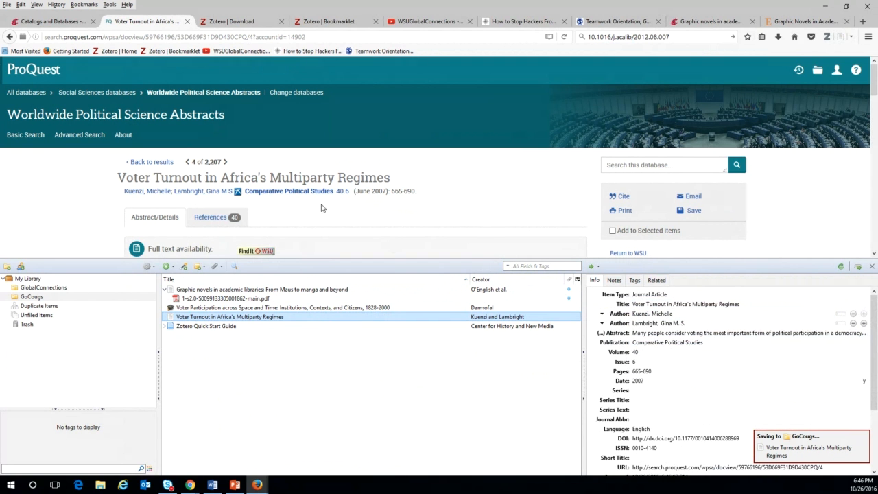
scroll(321, 208, "down", 2)
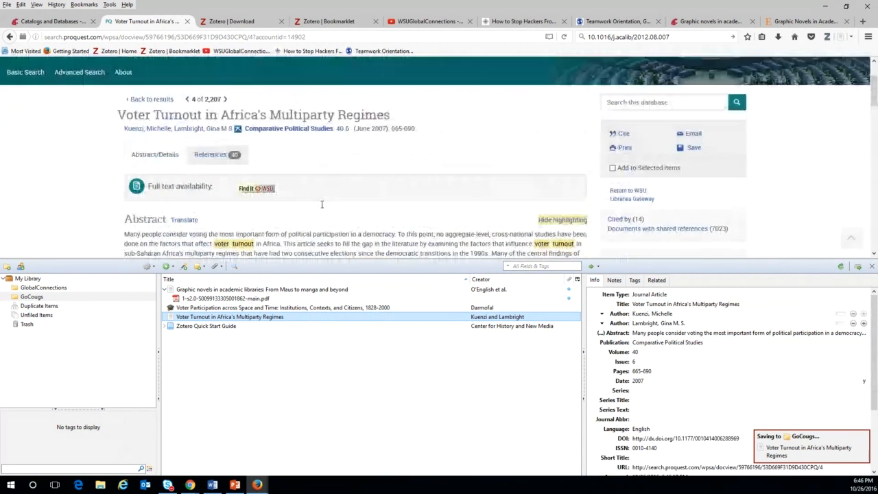
scroll(321, 206, "down", 3)
scroll(322, 208, "up", 3)
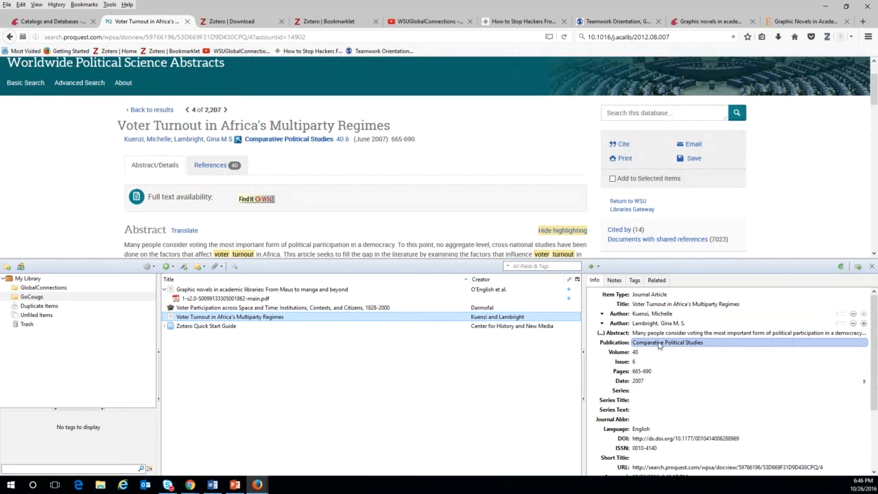
Convert the Voter Turnout title to sentence case, then recapitalise 'Africa's'.
right_click(667, 305)
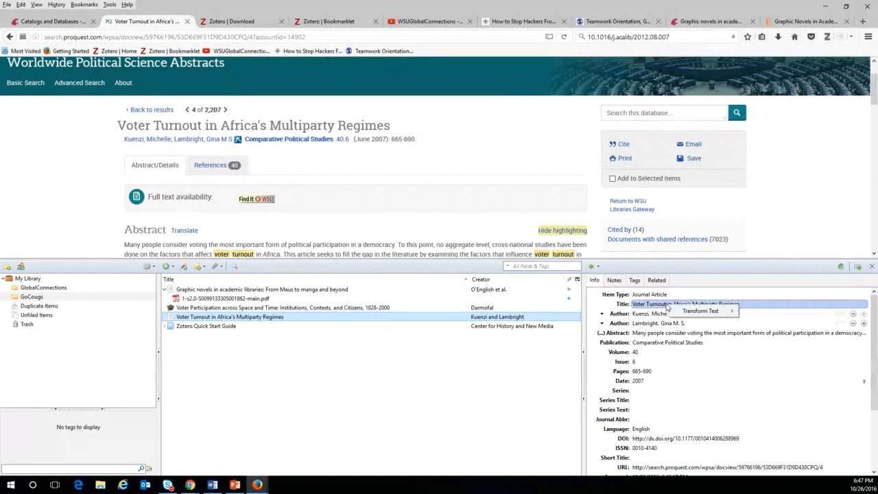
mouse_move(696, 314)
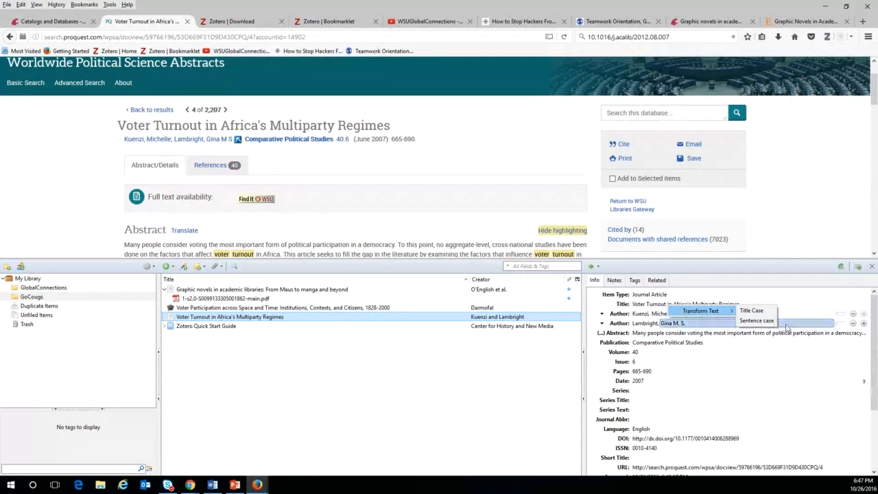
left_click(746, 321)
left_click(674, 305)
left_click(674, 305)
key("BackSpace")
type("A")
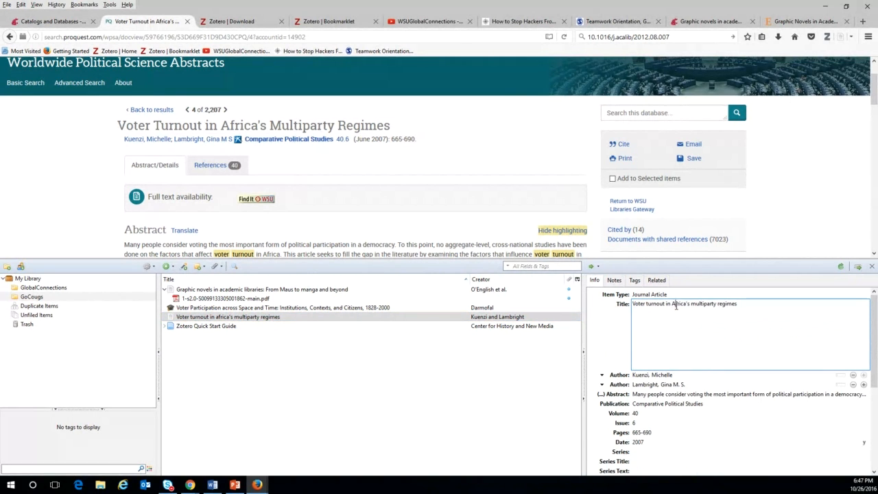
left_click(415, 409)
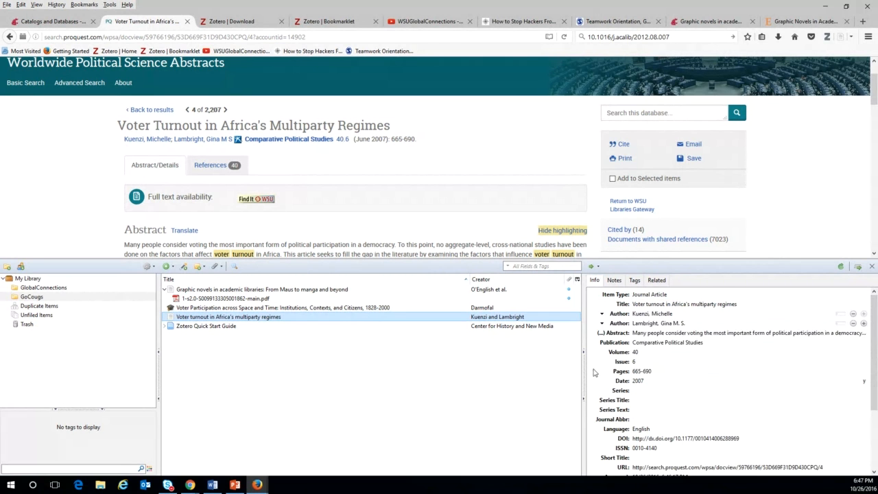
Fix the author names so both appear surname-first with the second author's initials punctuated.
left_click(745, 304)
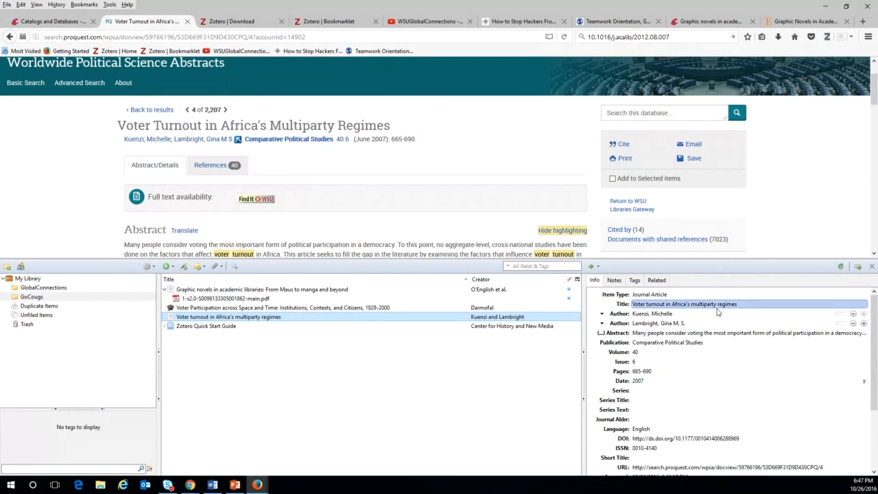
left_click(643, 317)
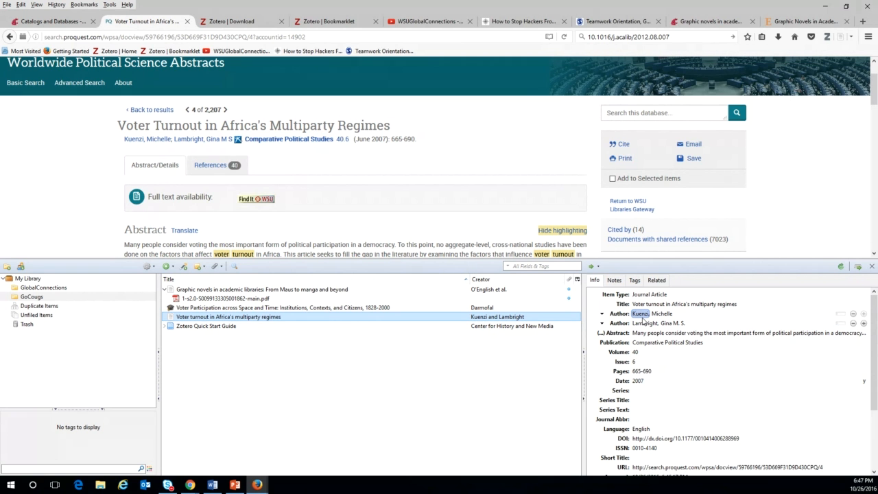
left_click(814, 379)
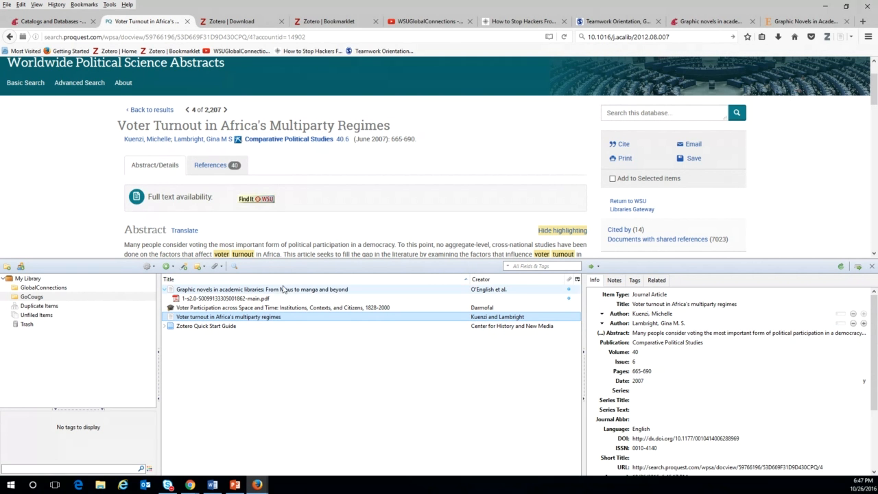
Use Find It @ WSU and the Highwire Press SAGE Publications link to reach the article's PDF.
scroll(374, 176, "down", 1)
scroll(375, 177, "down", 3)
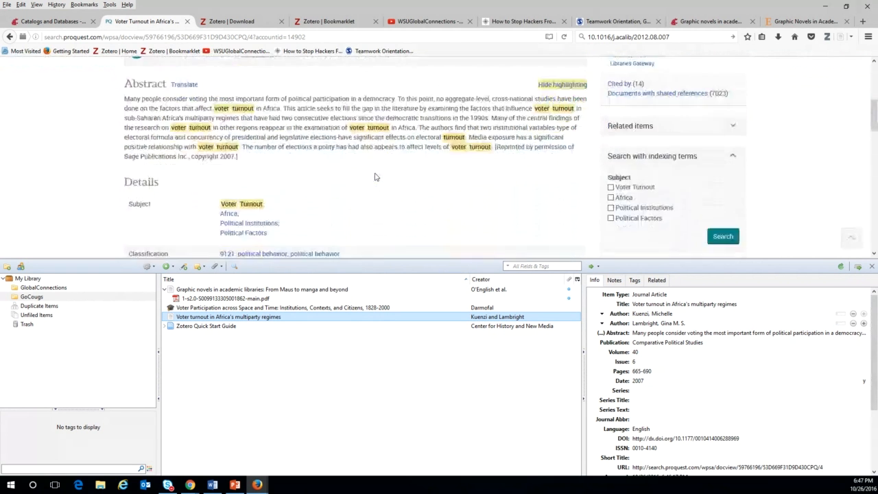
scroll(374, 176, "up", 5)
scroll(391, 168, "up", 2)
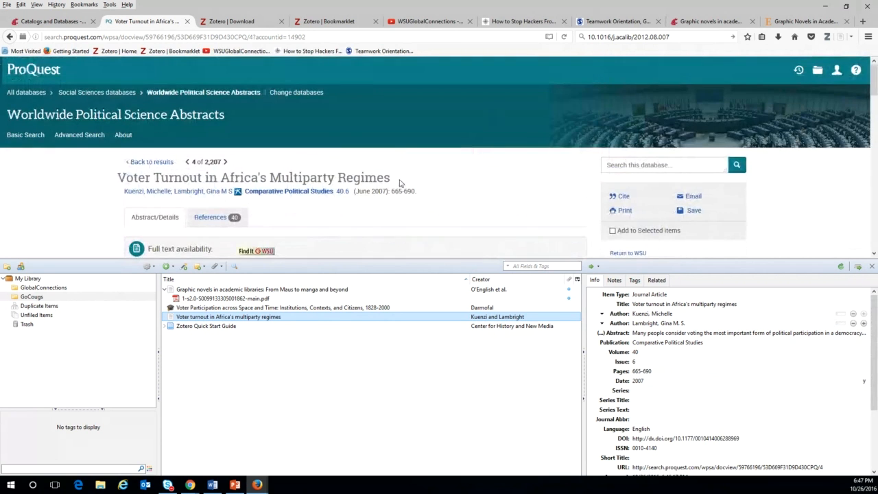
scroll(386, 177, "down", 3)
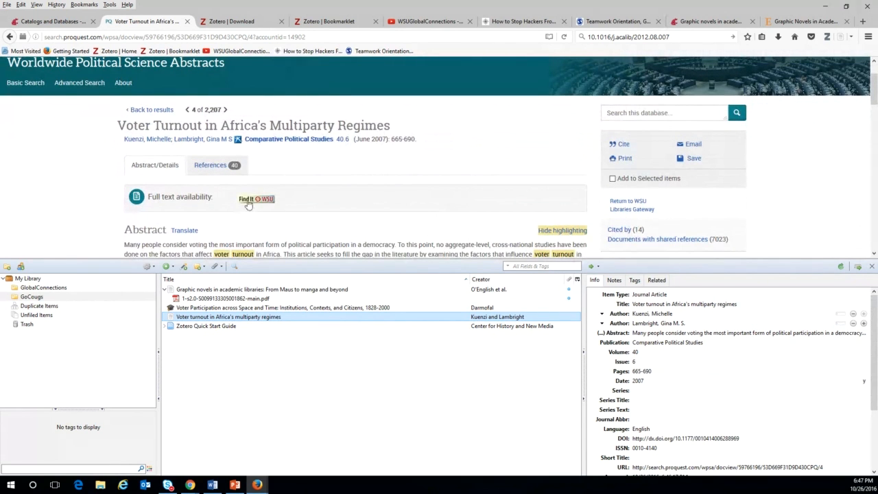
left_click(253, 200)
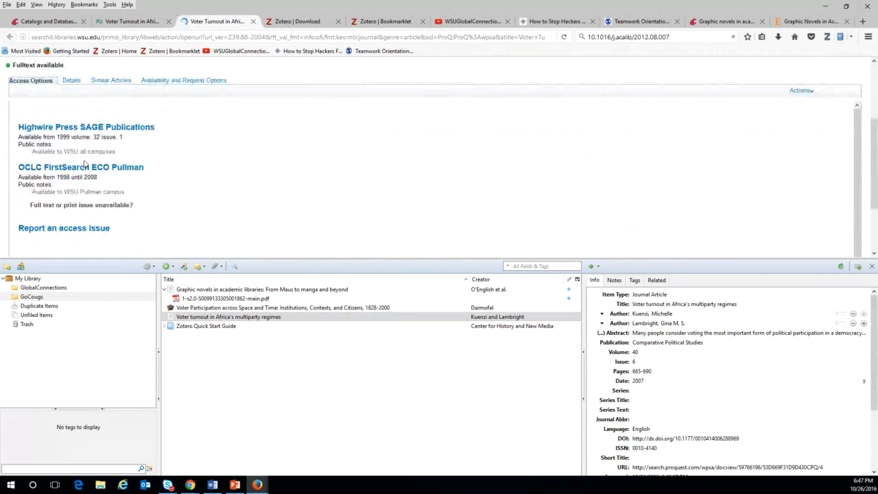
left_click(94, 130)
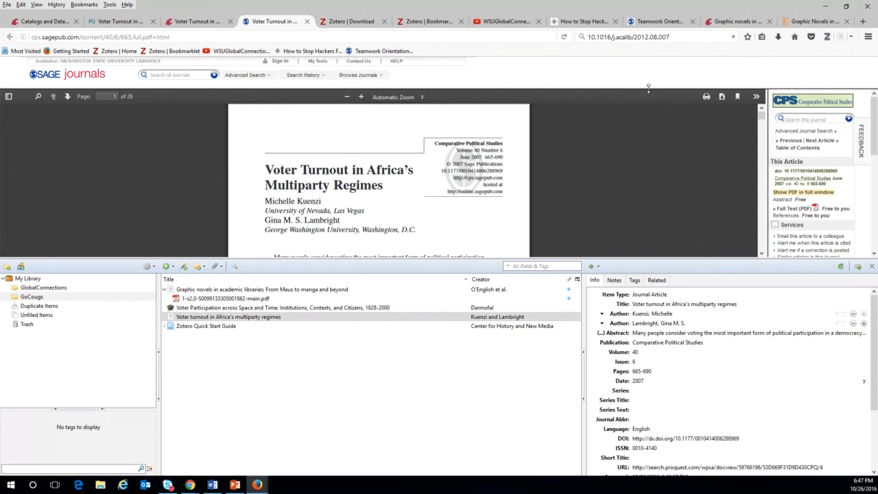
Save the SAGE article's PDF from the viewer into Zotero as the standalone item 665.full.pdf.
left_click(722, 97)
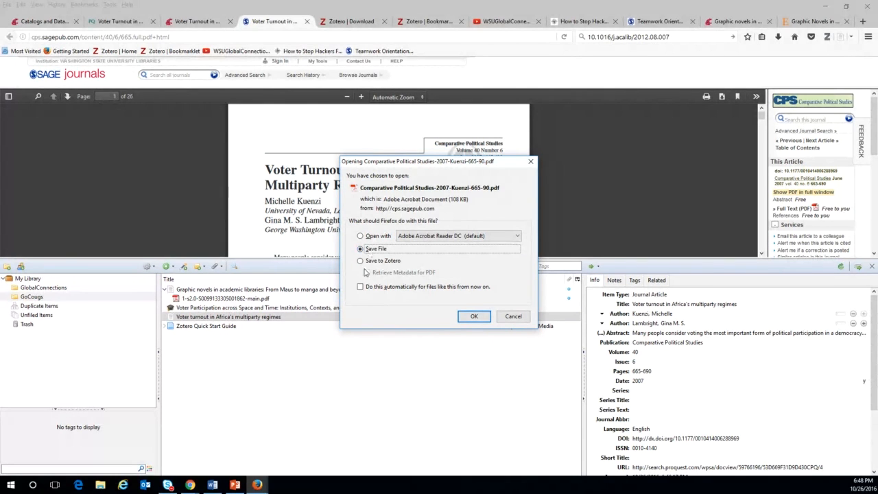
left_click(360, 262)
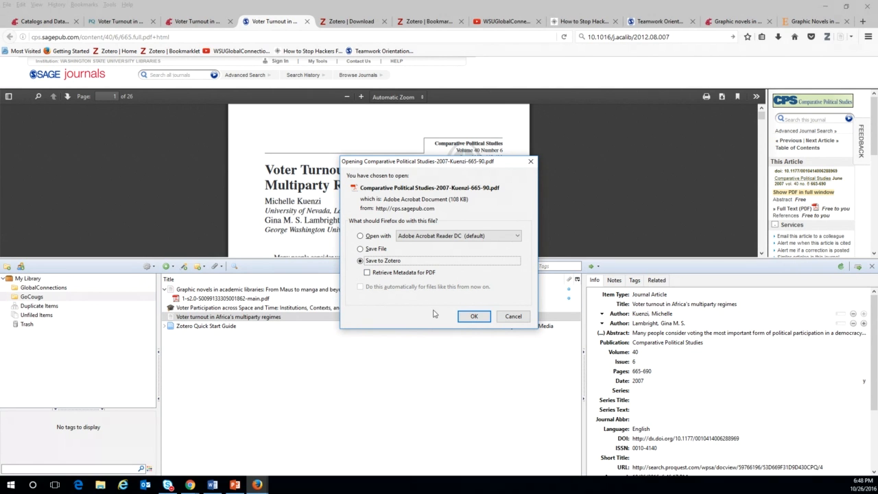
left_click(473, 317)
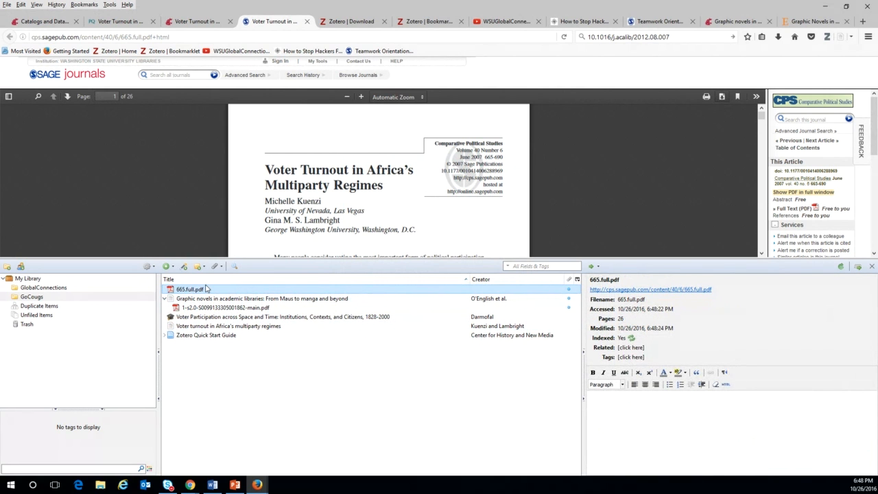
In GoCougs, attach 665.full.pdf under the Voter turnout in Africa's multiparty regimes record.
left_click(40, 298)
left_click(203, 288)
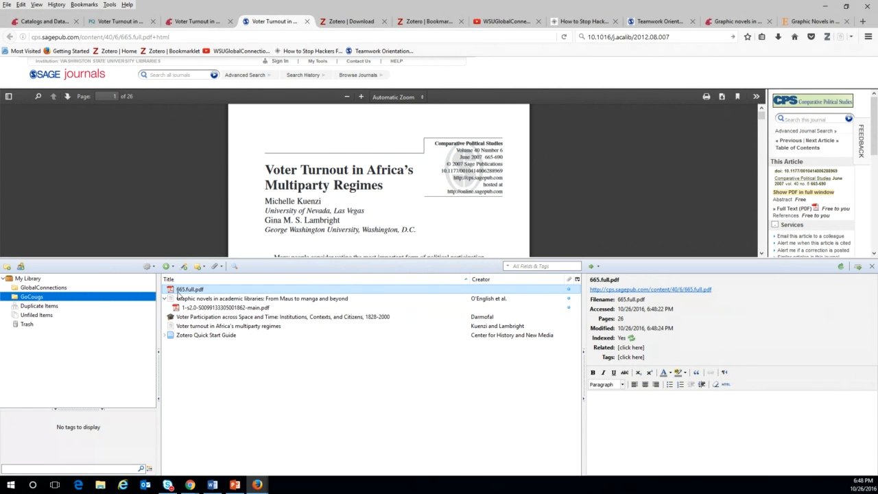
left_click(38, 315)
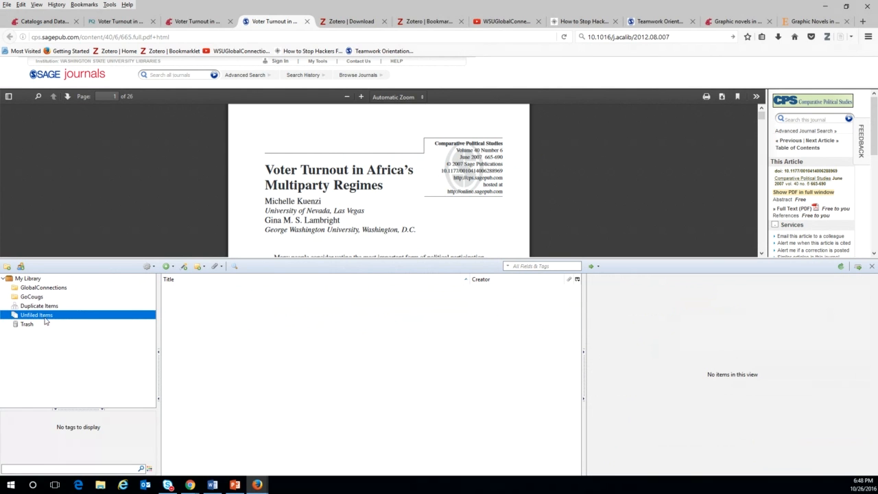
left_click(38, 298)
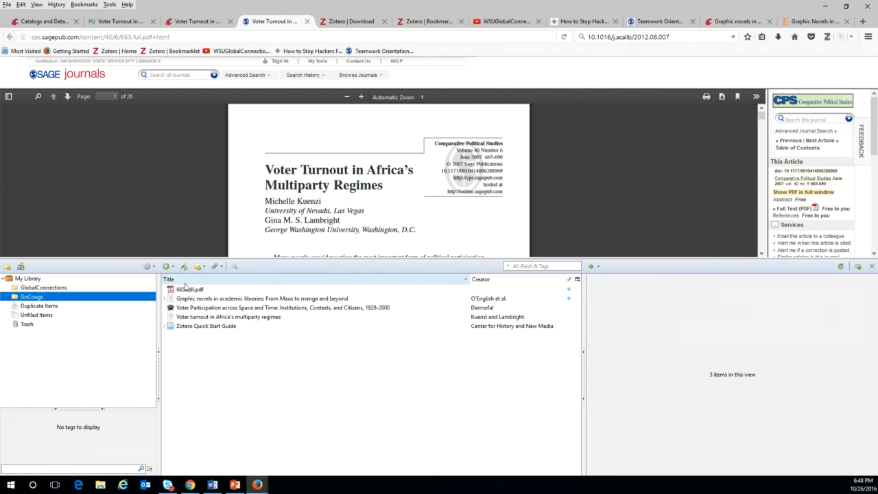
left_click(186, 290)
left_click_drag(186, 292, 193, 319)
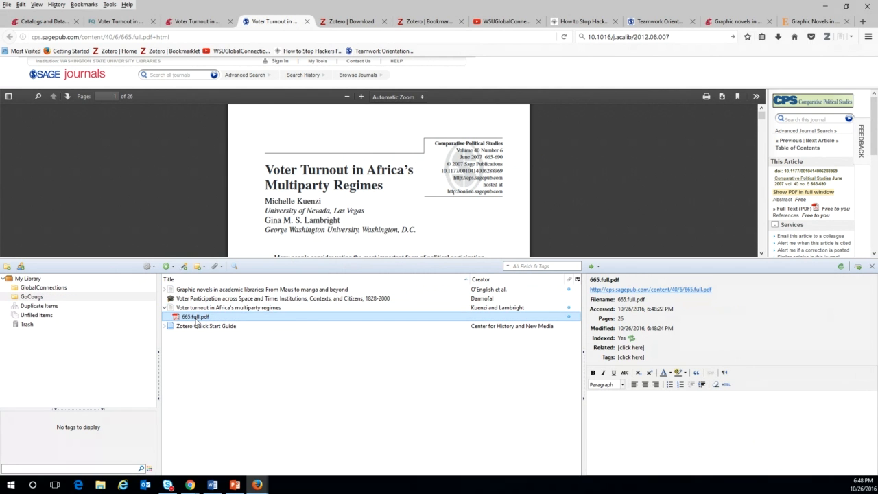
Rename the attached PDF from the parent record's authors, 2007 and title.
right_click(196, 323)
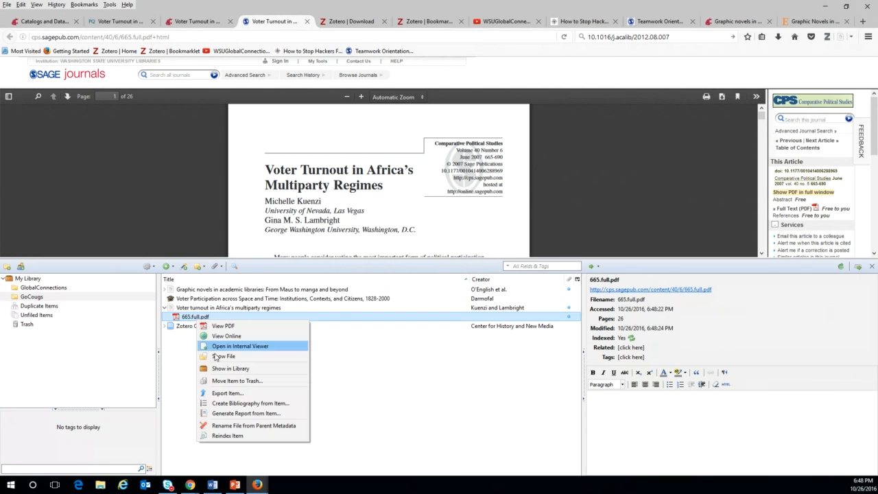
left_click(236, 425)
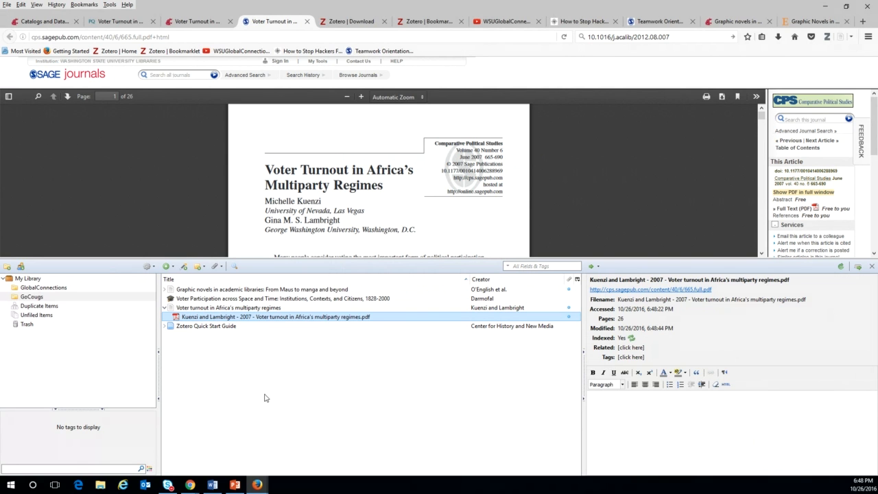
left_click(232, 308)
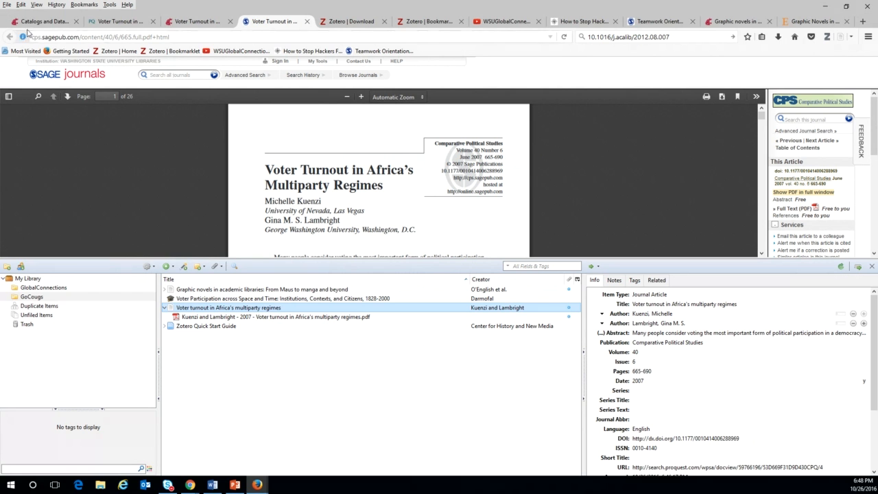
Save the SAGE article page to GoCougs and check the new record's Full Text PDF attachment.
left_click(307, 21)
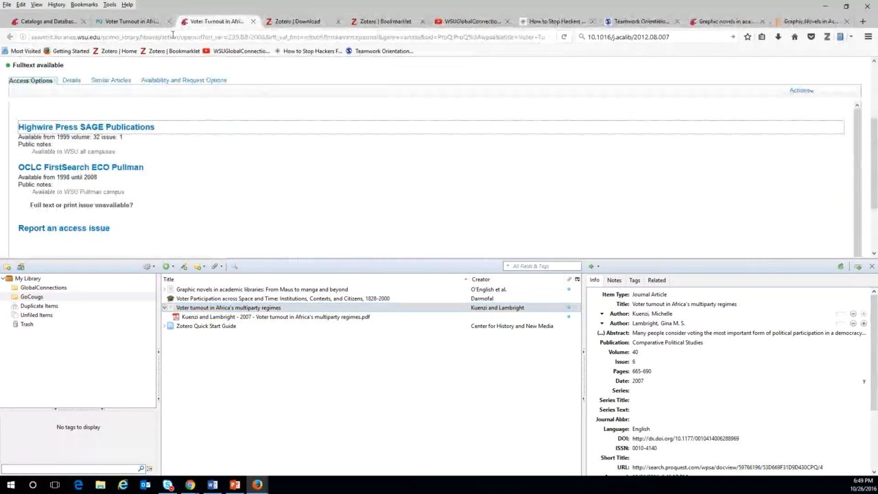
left_click(89, 128)
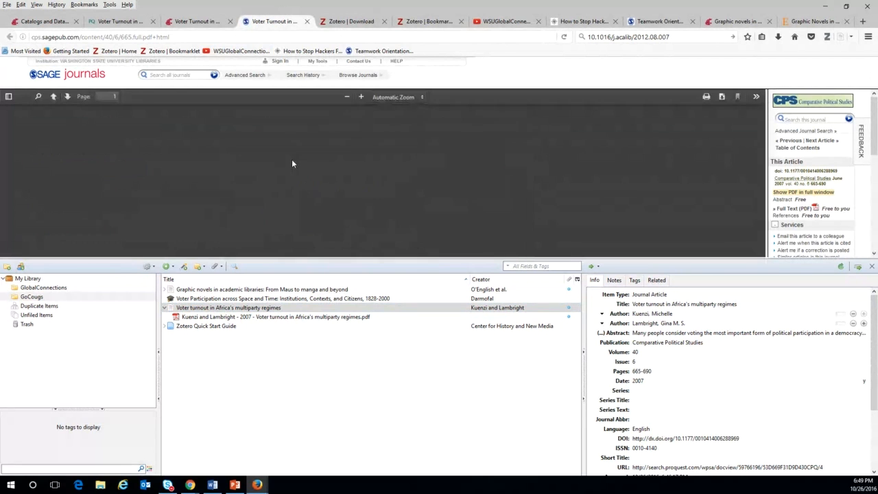
scroll(533, 183, "down", 2)
scroll(611, 142, "up", 2)
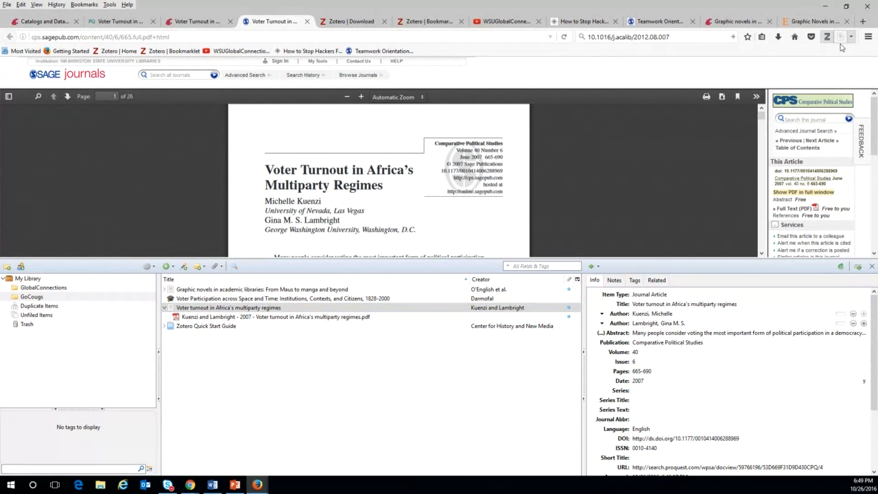
left_click(838, 39)
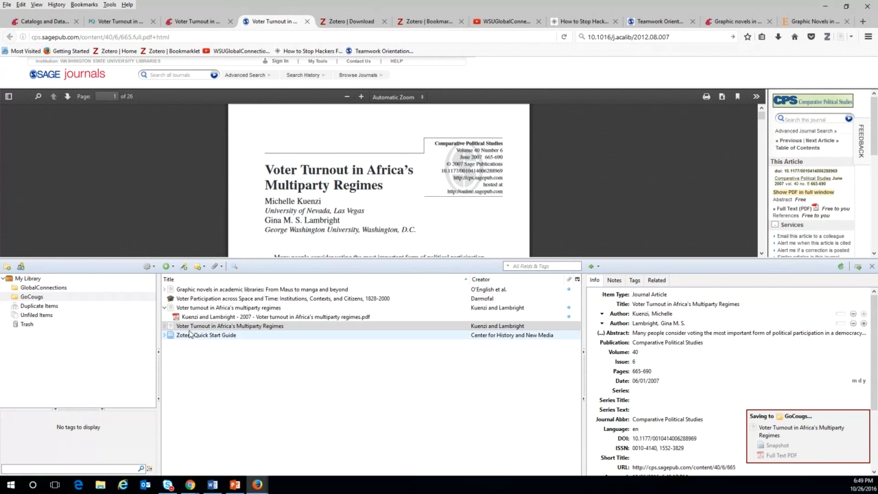
left_click(165, 326)
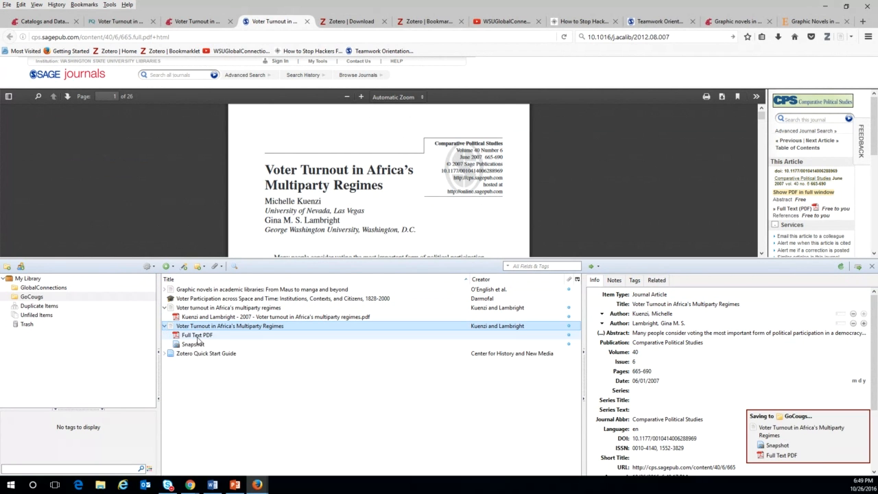
left_click(197, 336)
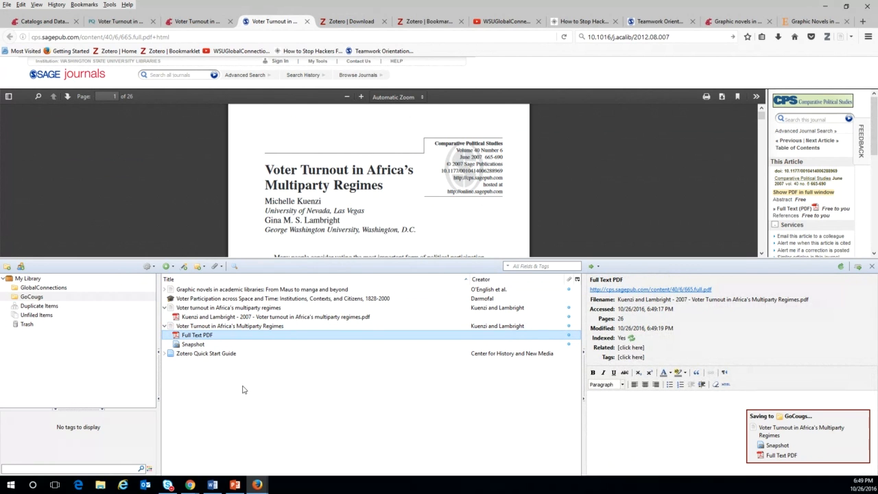
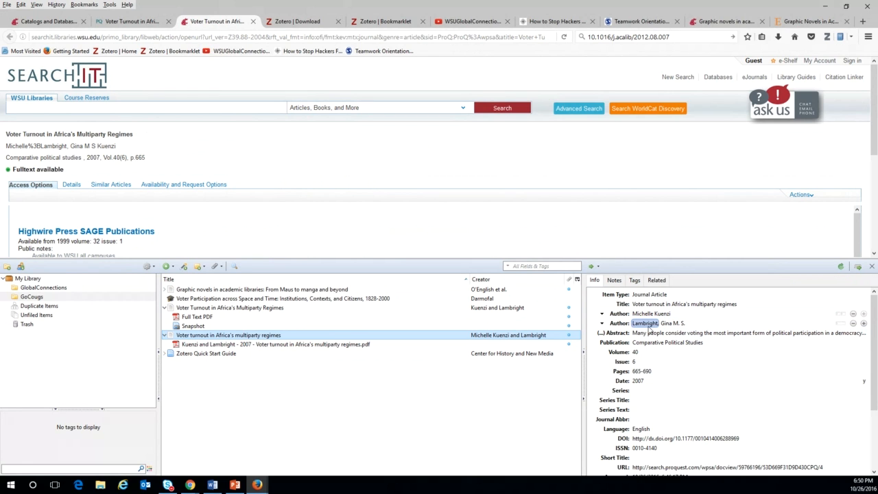
Split the Africa article's first author into separate last and first names, and add a blank third author.
left_click(683, 324)
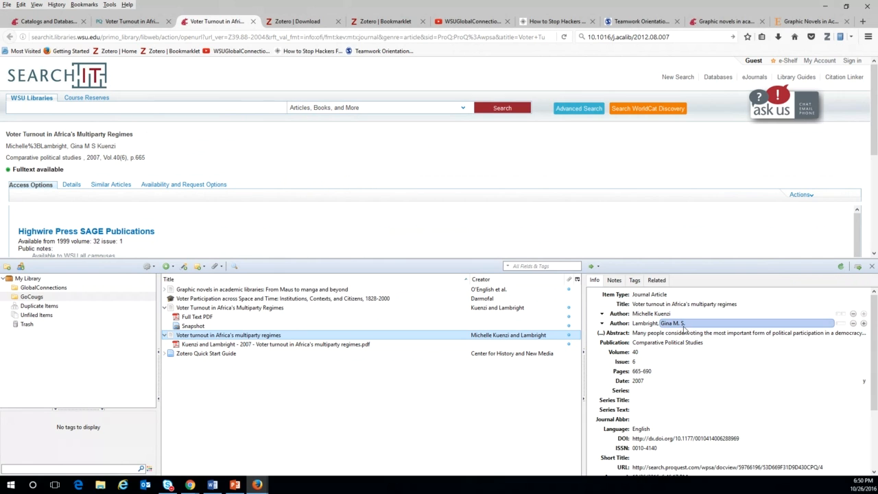
left_click(646, 324)
left_click(644, 314)
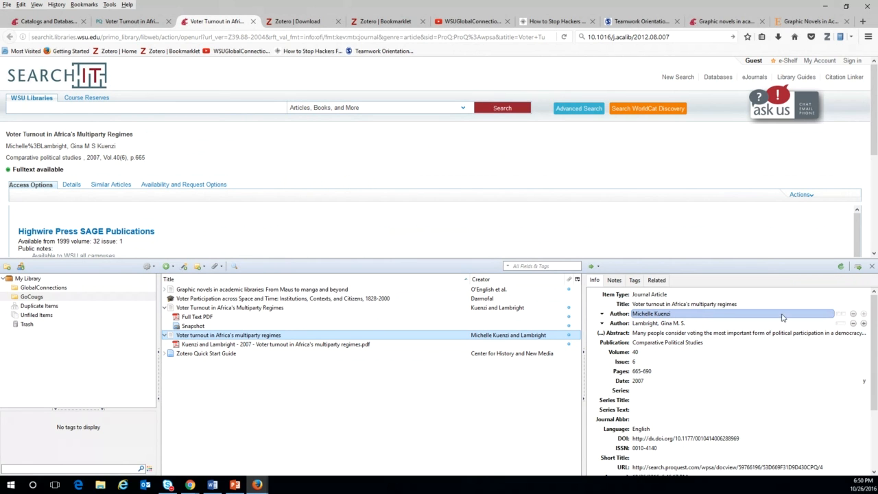
left_click(840, 314)
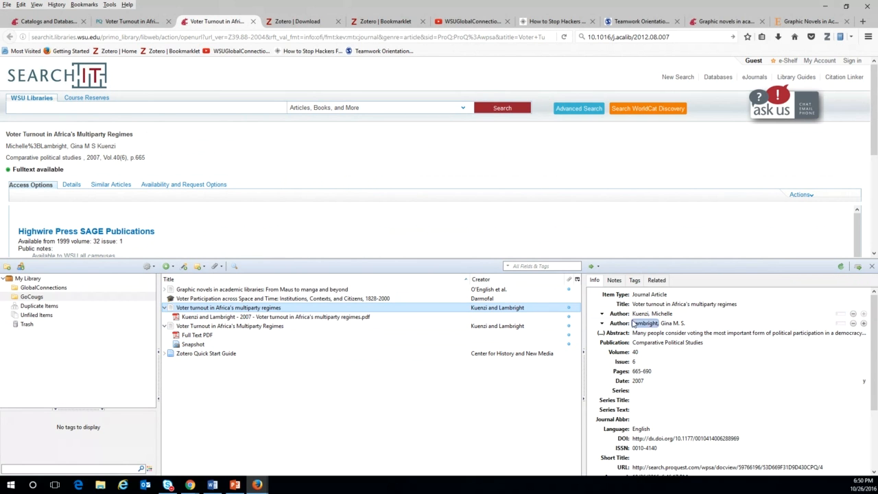
left_click(652, 314)
left_click(863, 322)
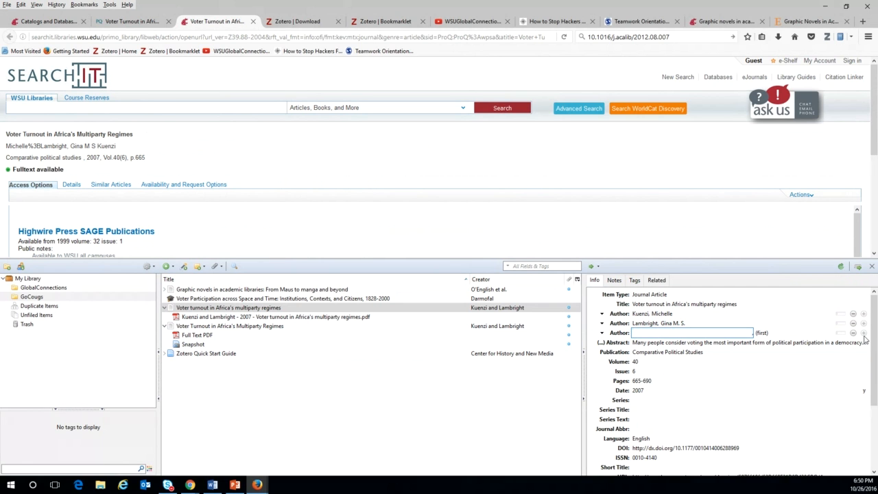
left_click(300, 419)
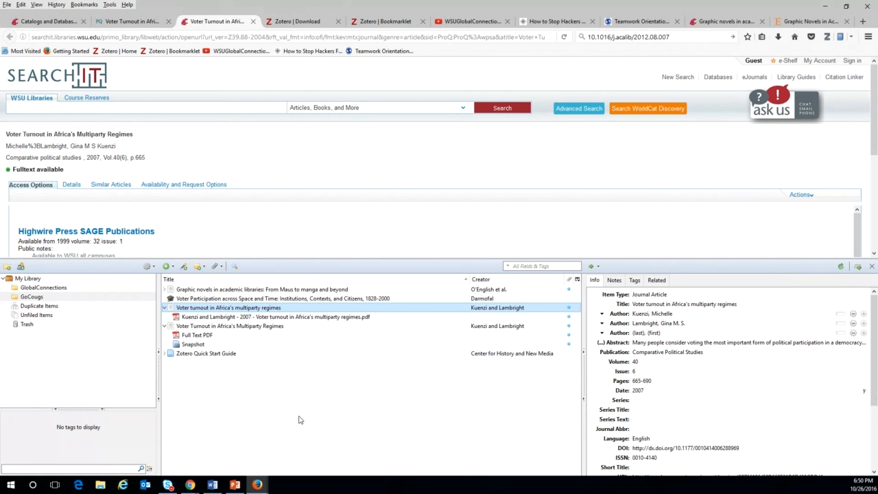
Go to the WSU Libraries home page and save it as a Zotero Web Page item.
left_click(60, 24)
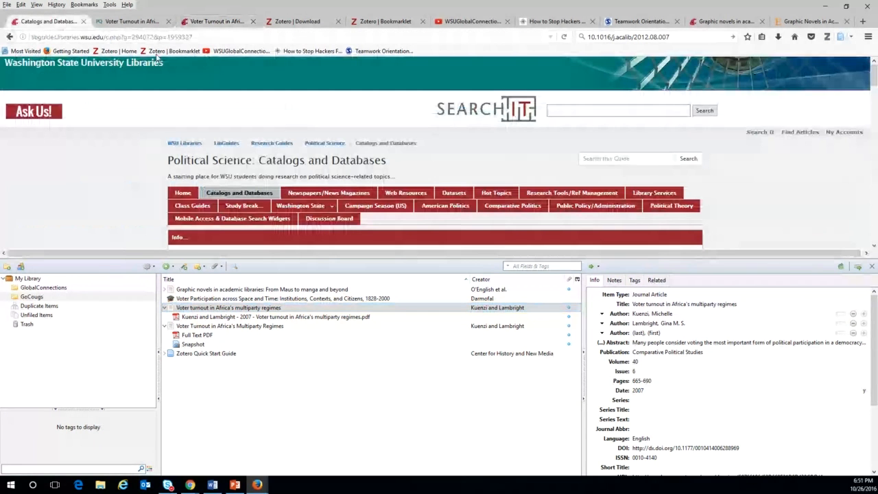
left_click(139, 67)
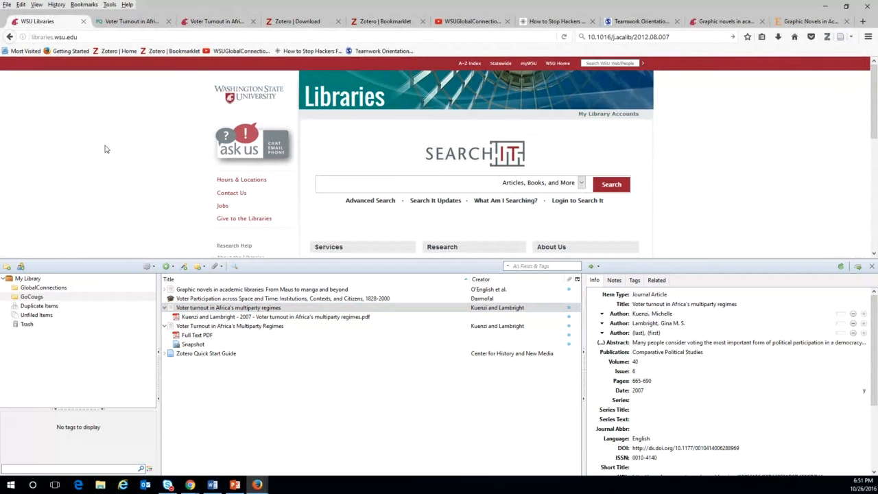
right_click(105, 149)
mouse_move(162, 249)
left_click(268, 251)
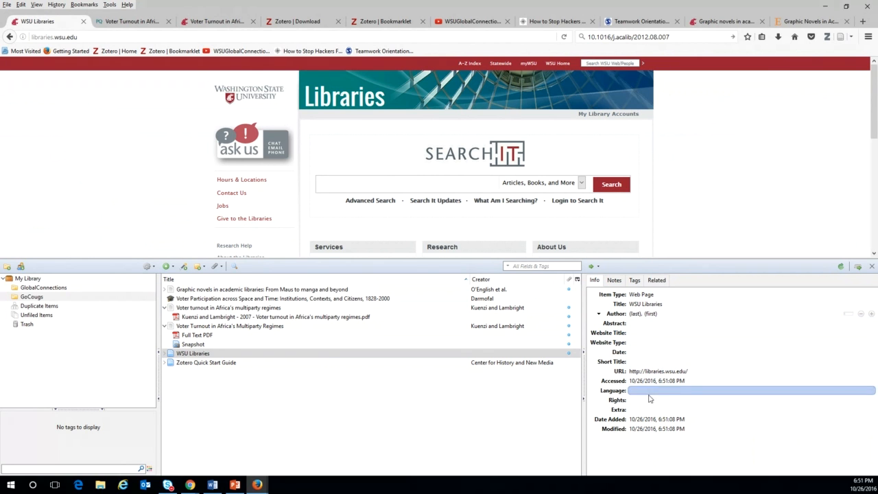
Expand the new WSU Libraries item to show its snapshot, and open a blank browser tab.
left_click(166, 354)
left_click(165, 354)
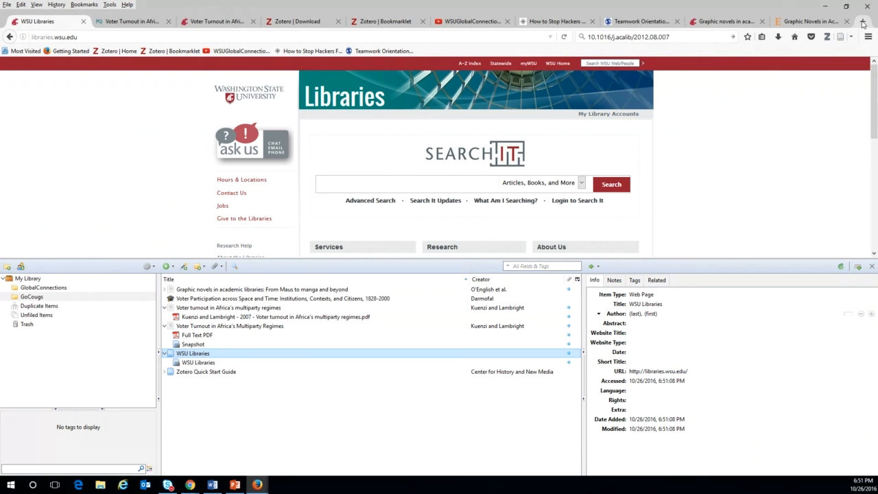
left_click(862, 21)
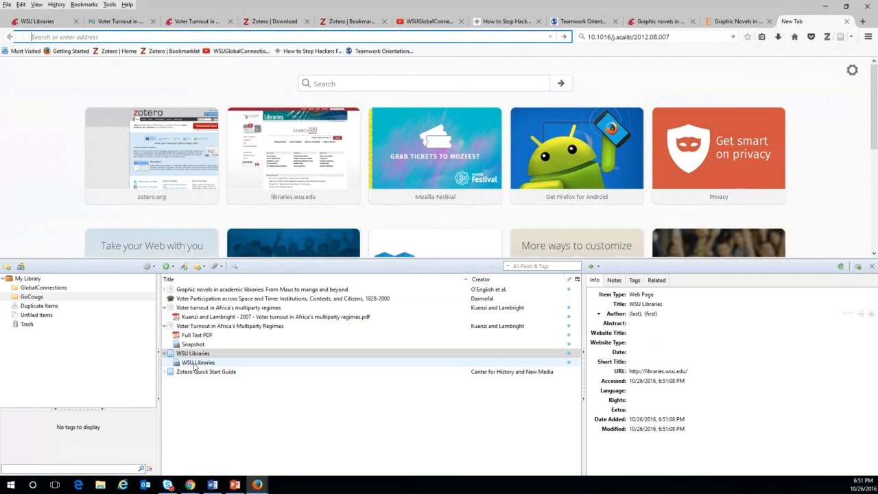
Open the WSU Libraries snapshot and check its zotero://attachment/18/ address.
double_click(195, 367)
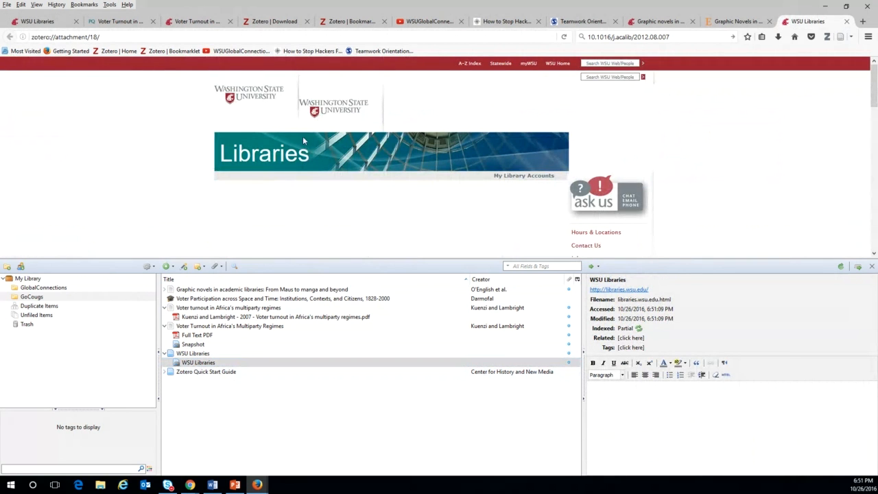
scroll(373, 165, "down", 3)
scroll(373, 165, "up", 3)
left_click(126, 38)
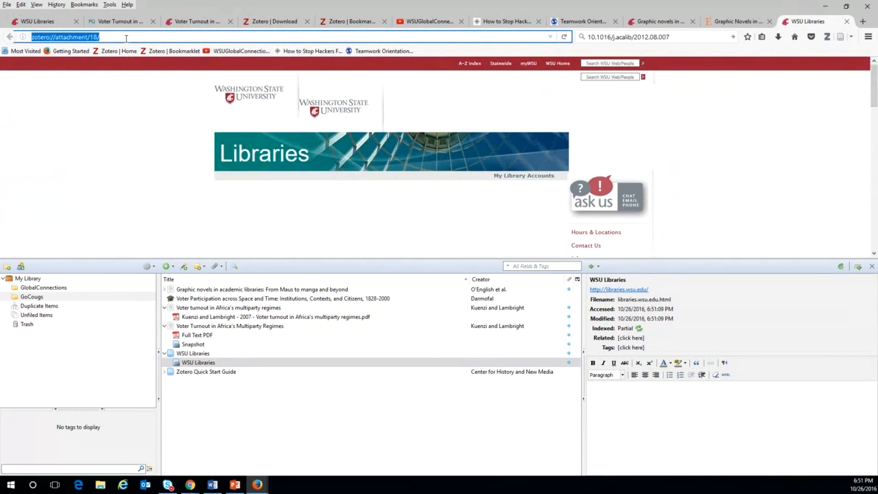
scroll(259, 122, "down", 10)
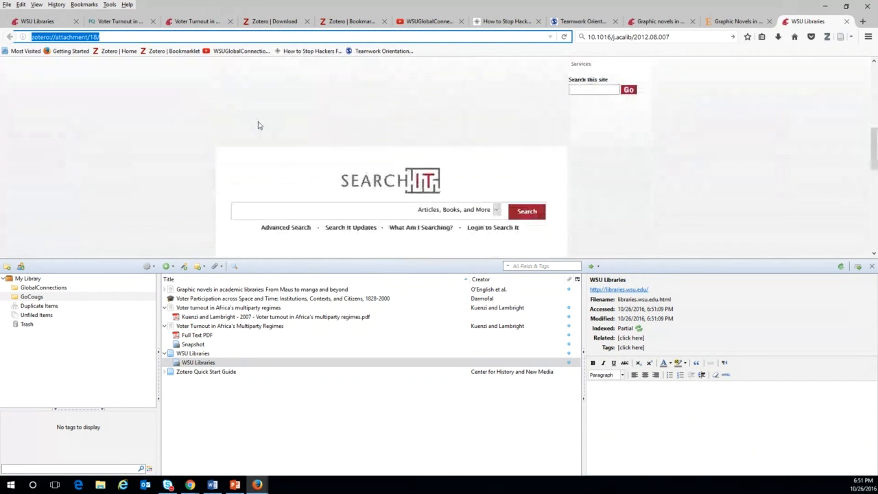
scroll(258, 122, "down", 1)
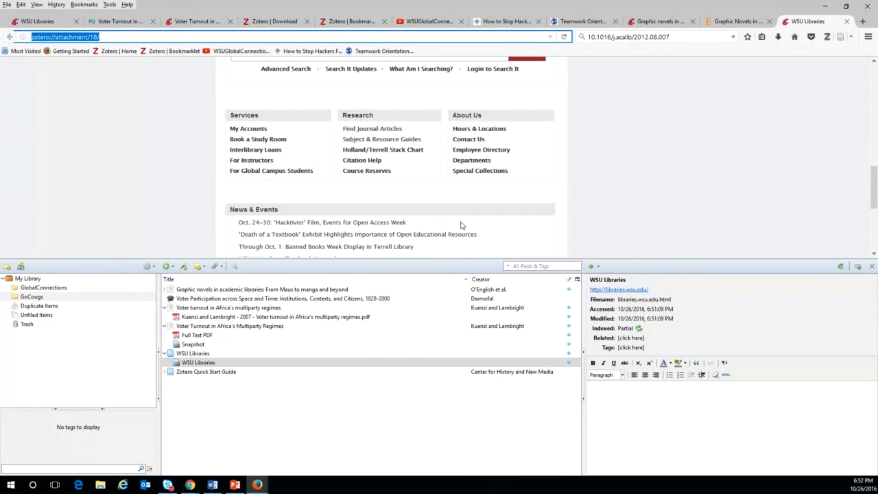
Search the WSU catalog for 'voter turnout' and open the third result in a new tab.
left_click(51, 26)
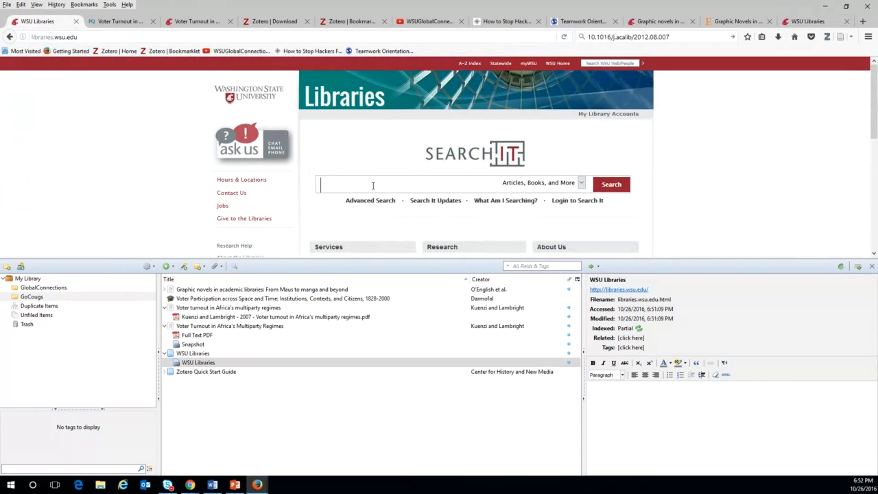
type("v")
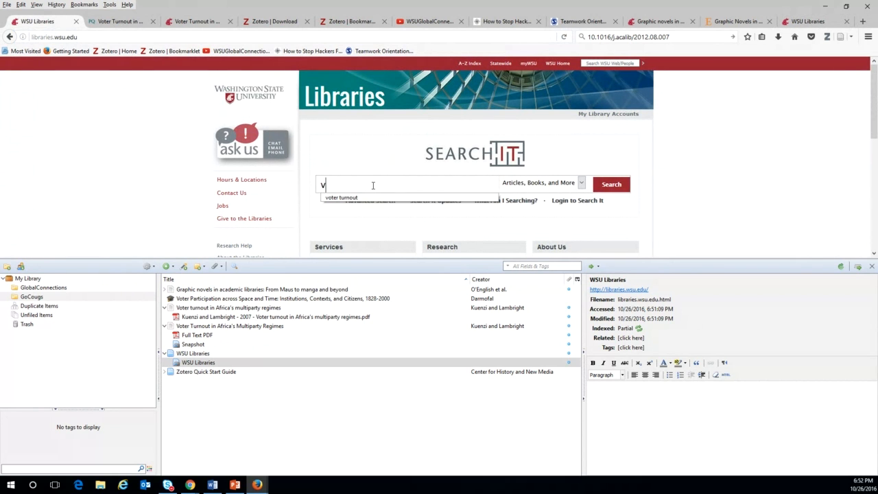
type("oter turnout")
left_click(616, 185)
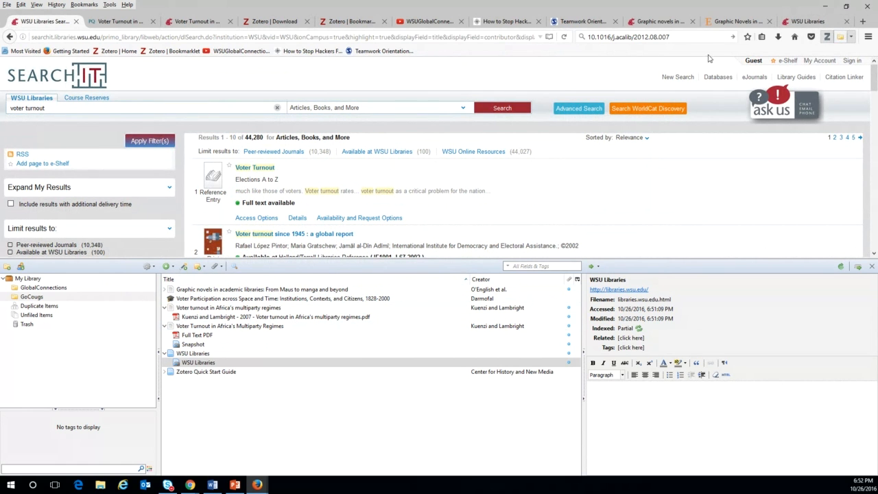
scroll(330, 197, "down", 2)
scroll(329, 197, "down", 2)
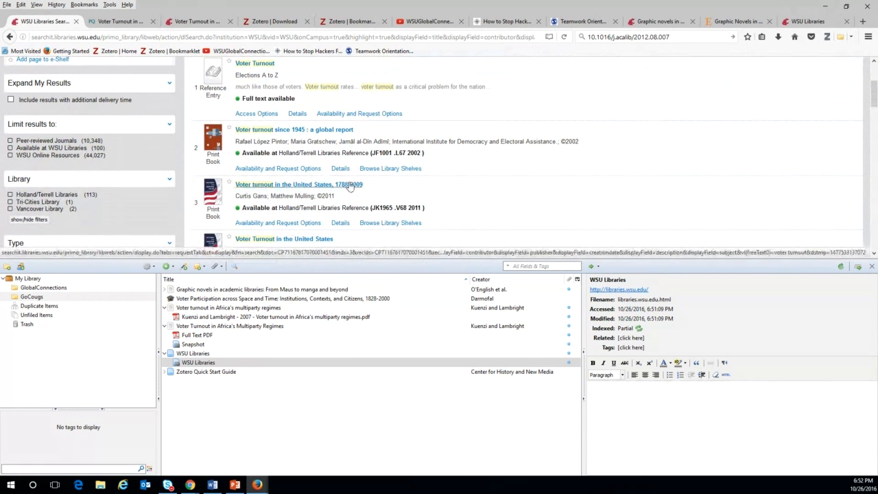
right_click(285, 186)
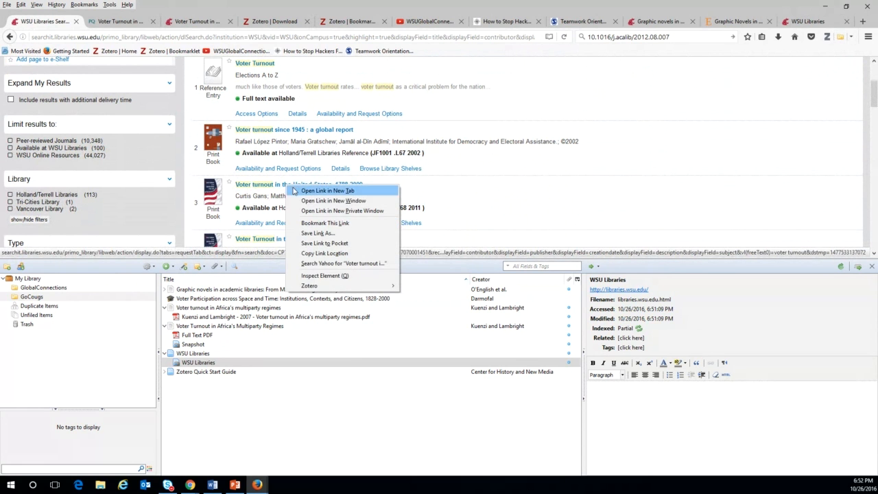
left_click(327, 192)
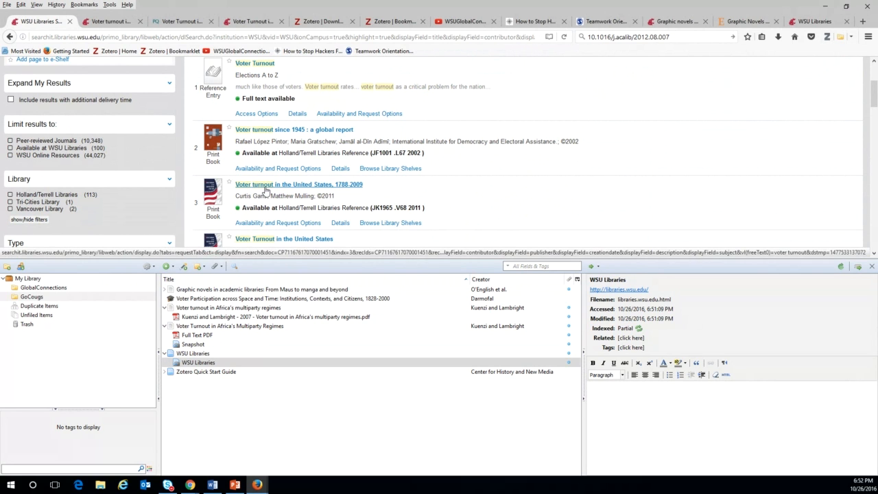
Save the book 'Voter turnout in the United States, 1788-2009' (CQ Press, 2011) into GoCougs.
left_click(340, 222)
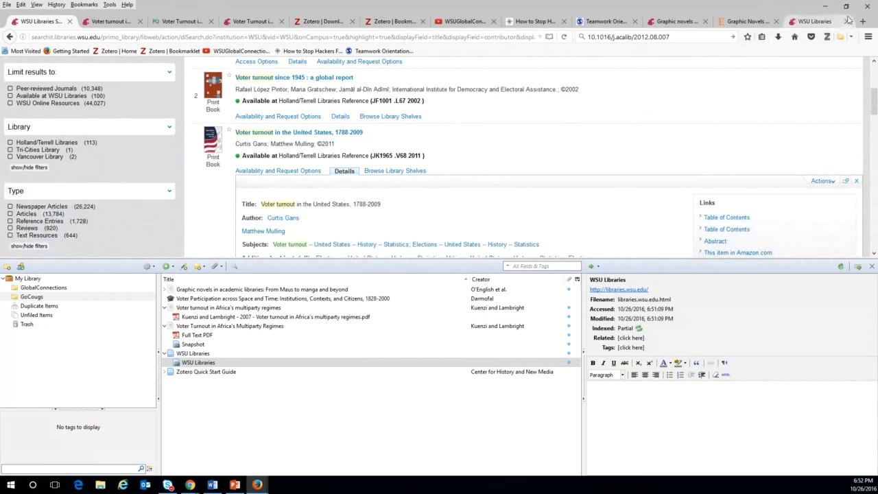
left_click(110, 21)
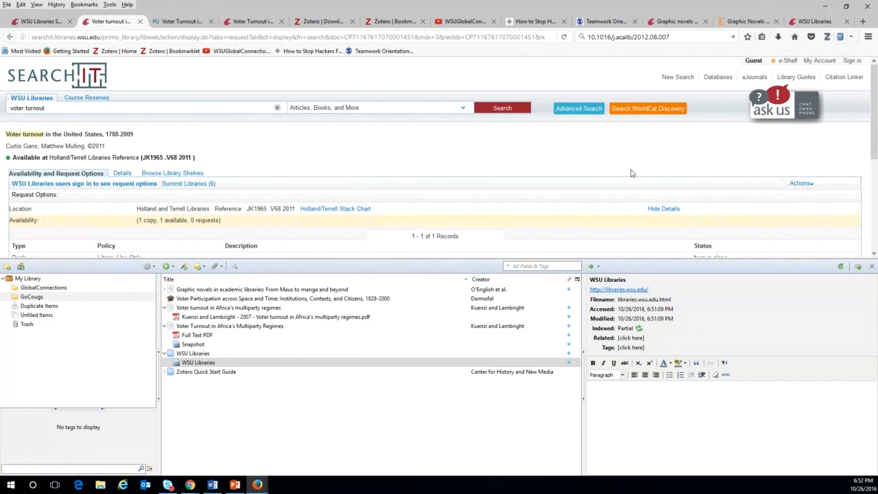
left_click(839, 37)
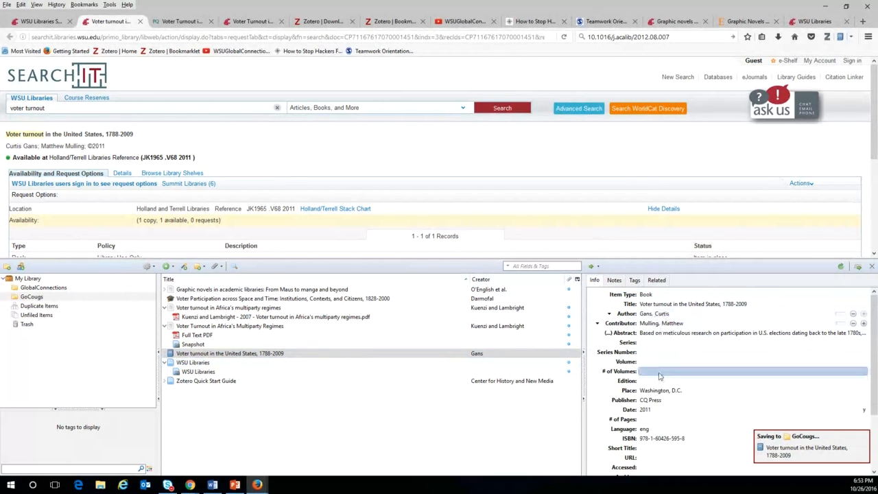
scroll(670, 411, "down", 3)
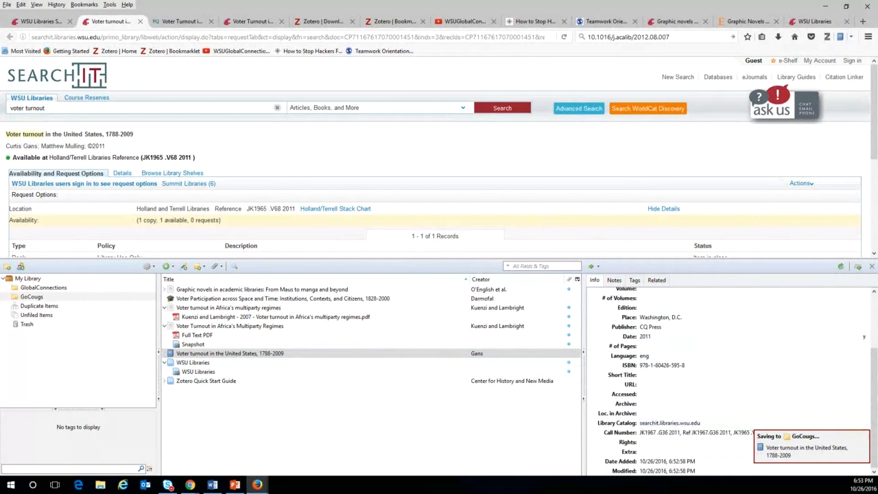
scroll(676, 447, "up", 2)
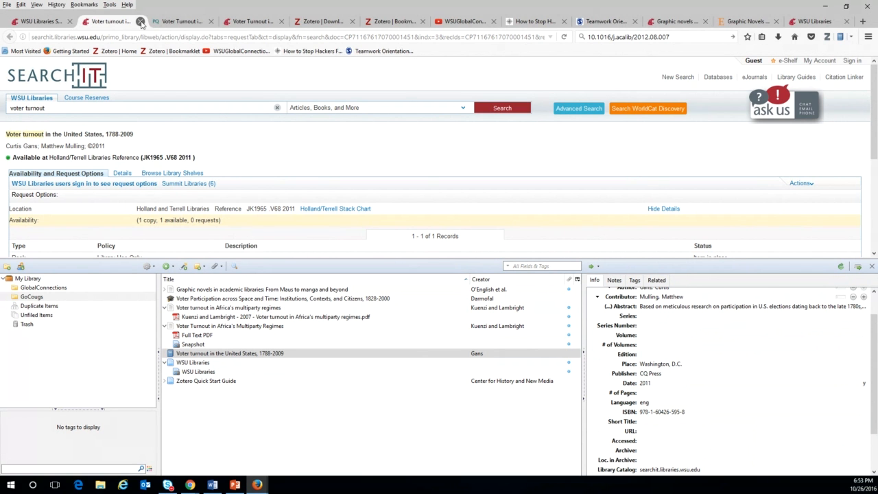
Open search result 9, 'How the states shaped the nation', in a new tab and save it to GoCougs.
left_click(139, 21)
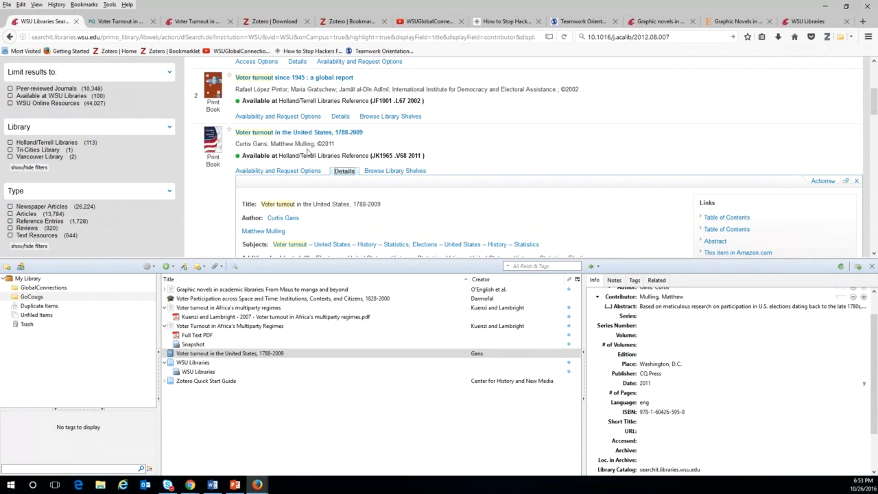
left_click(341, 171)
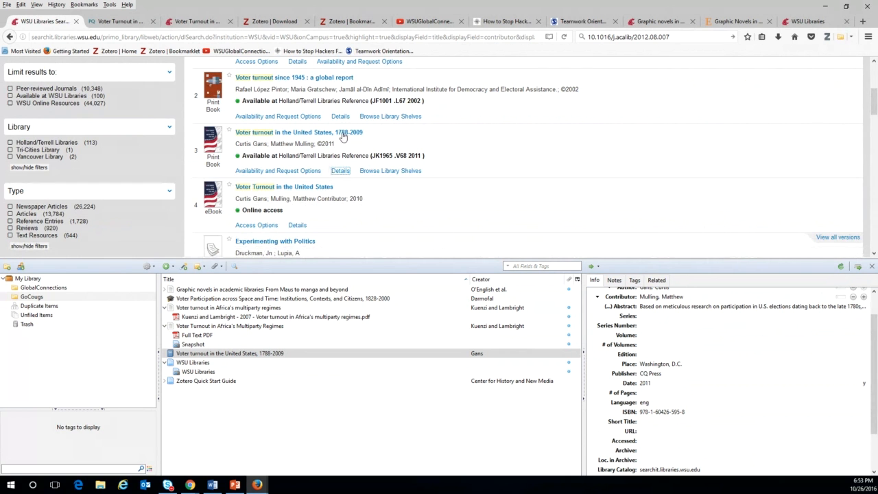
scroll(347, 135, "down", 5)
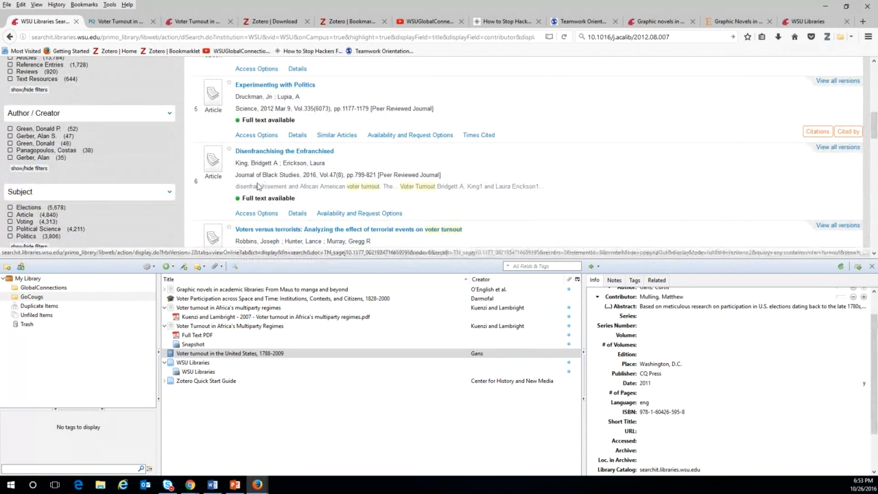
scroll(336, 182, "down", 8)
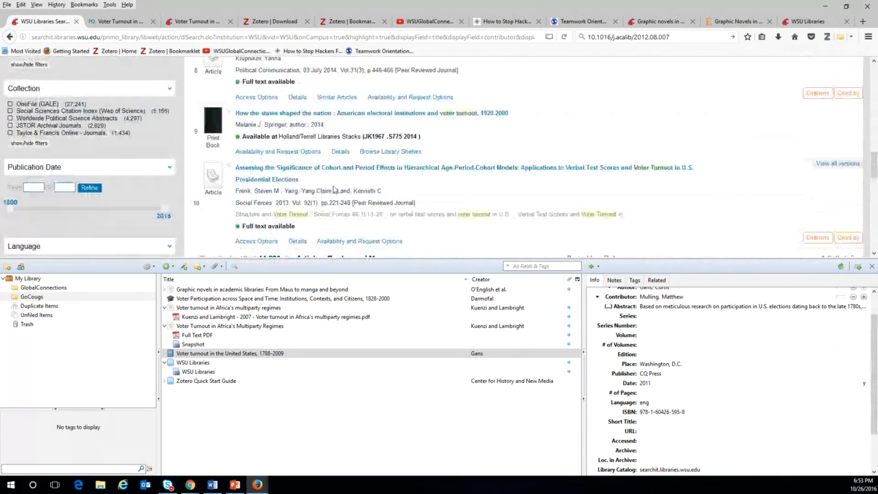
right_click(337, 115)
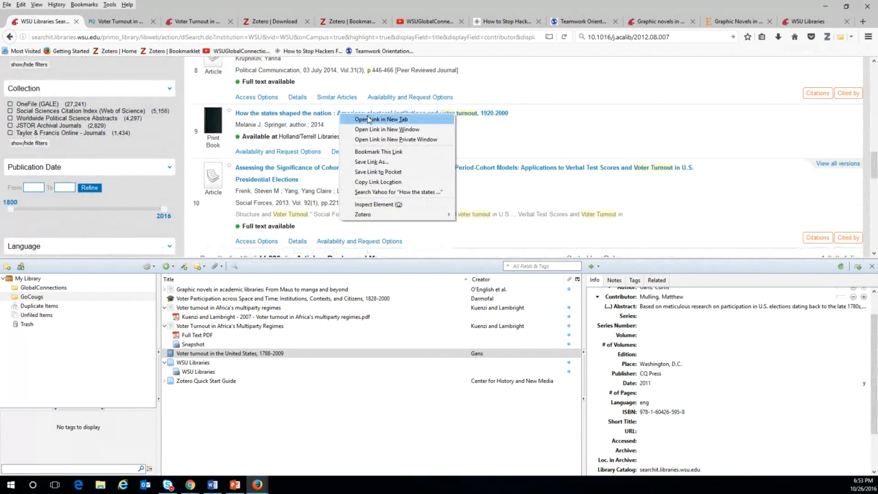
left_click(363, 122)
left_click(98, 21)
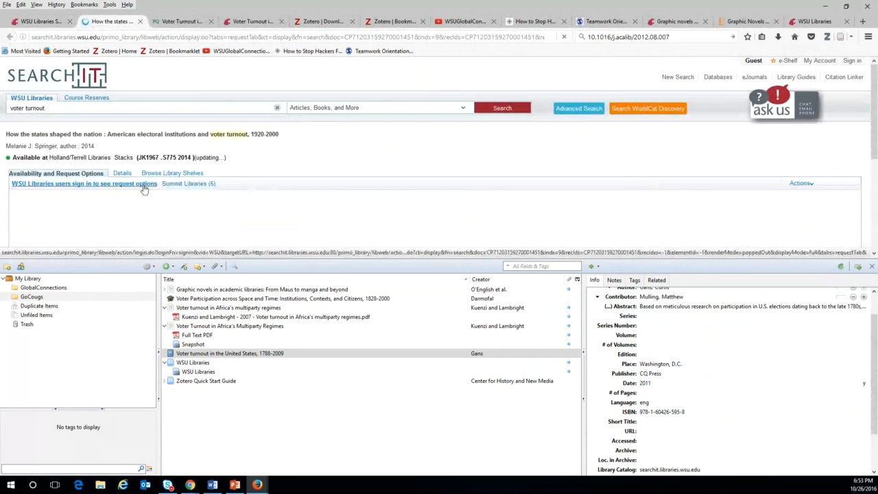
left_click(117, 173)
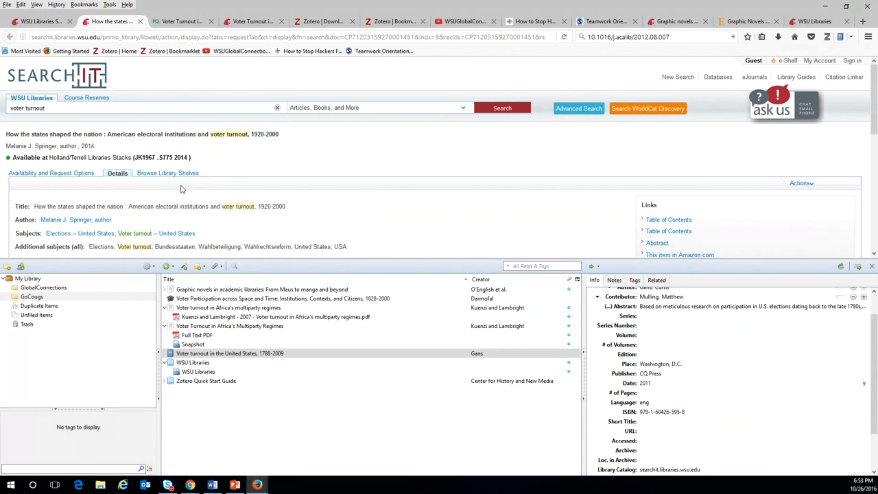
left_click(828, 37)
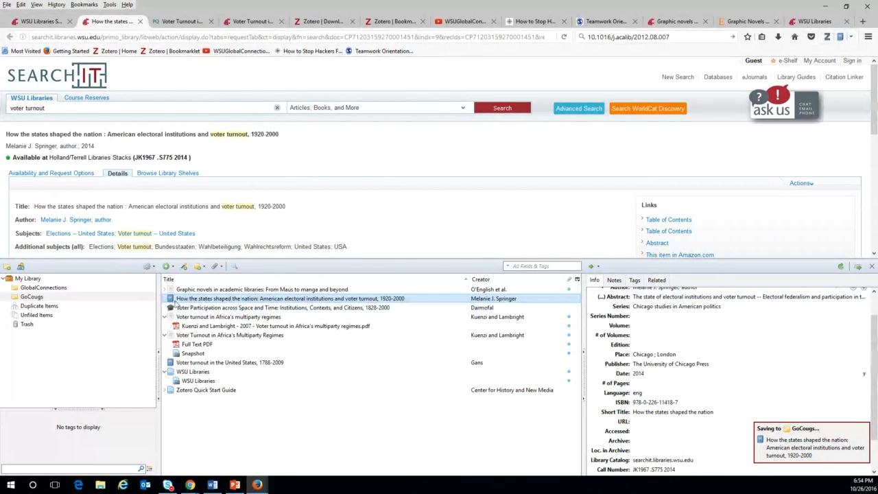
Change the book's creator role to Editor and delete the stray word 'author' from the name.
left_click(169, 298)
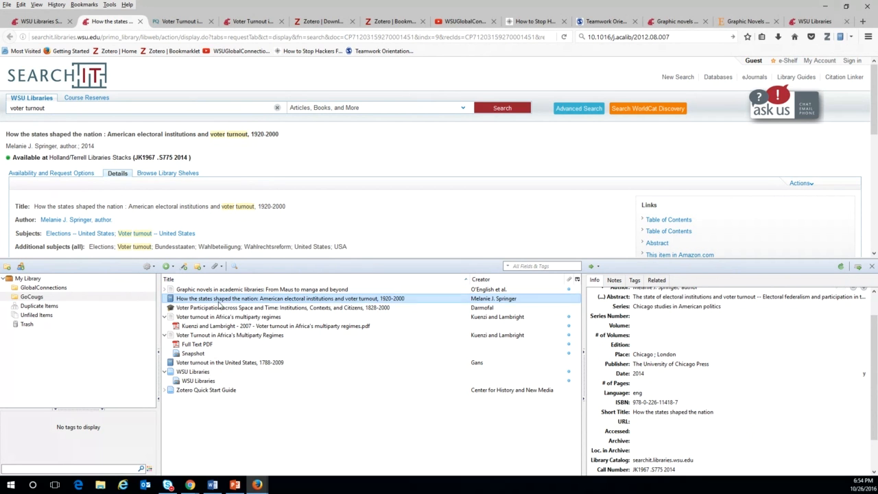
scroll(639, 323, "up", 1)
left_click(639, 334)
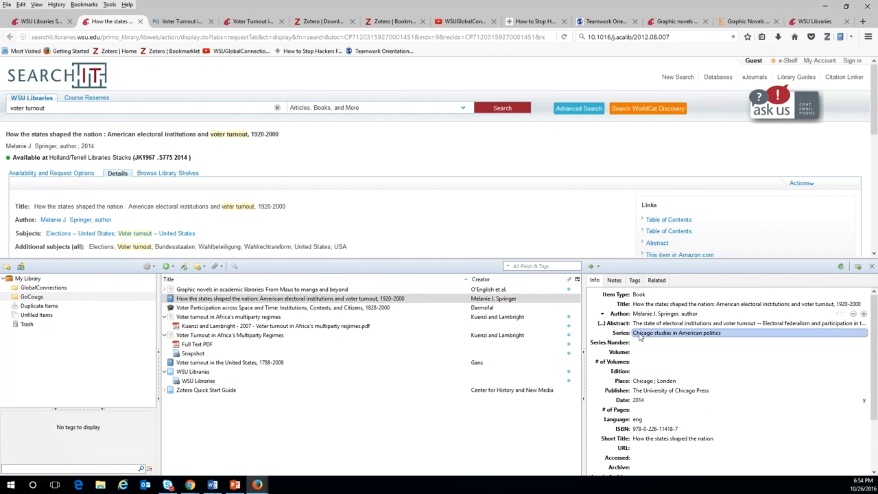
left_click(609, 316)
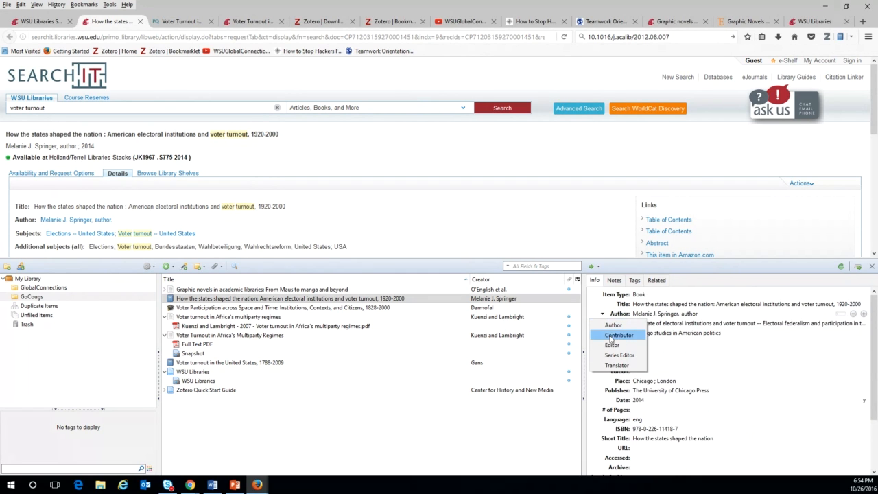
left_click(610, 345)
left_click(686, 313)
left_click_drag(681, 313, 698, 314)
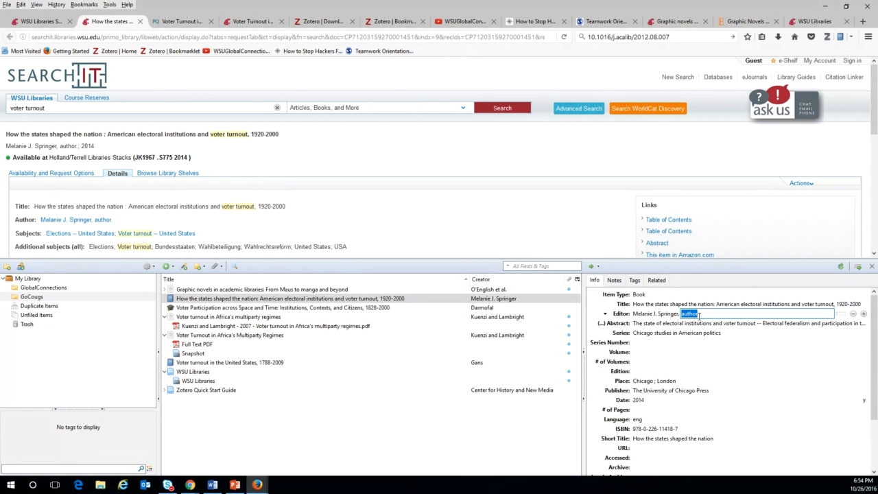
key("BackSpace")
left_click(663, 398)
Duplicate the 'How the states shaped the nation' book record.
left_click(187, 299)
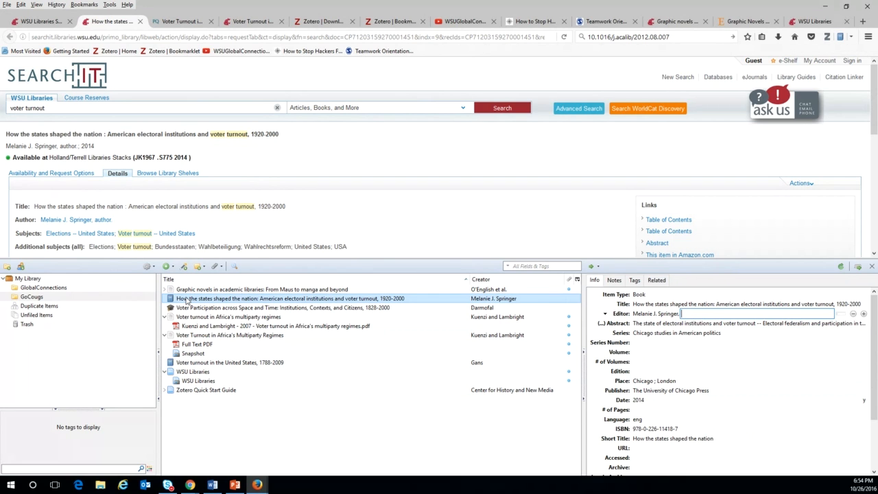
right_click(187, 300)
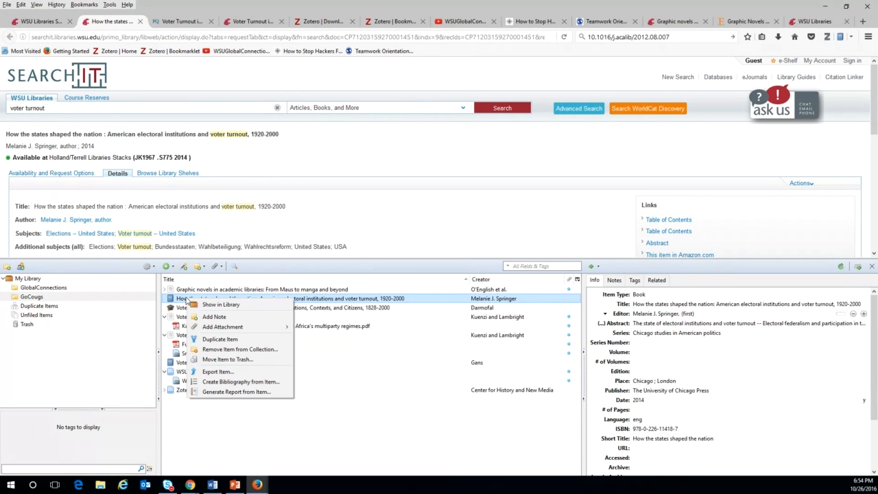
left_click(206, 340)
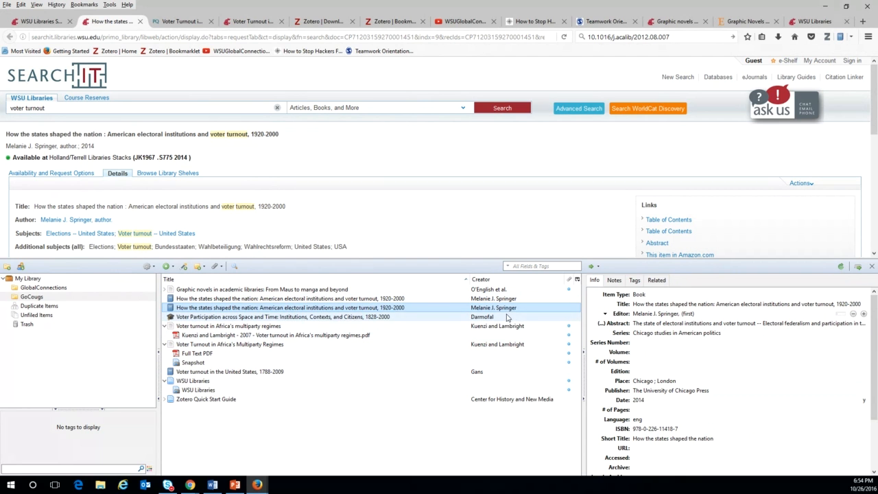
left_click(638, 297)
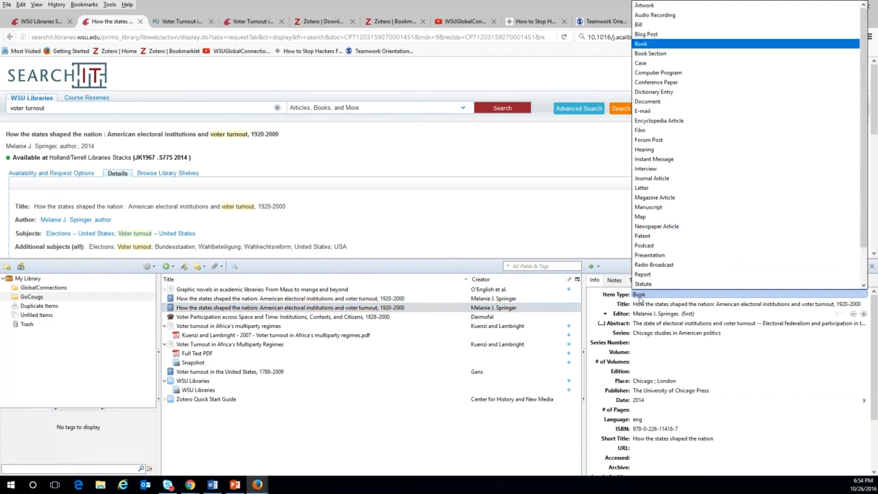
Change the duplicate to a Book Section titled 'Chapter tilte'.
left_click(651, 53)
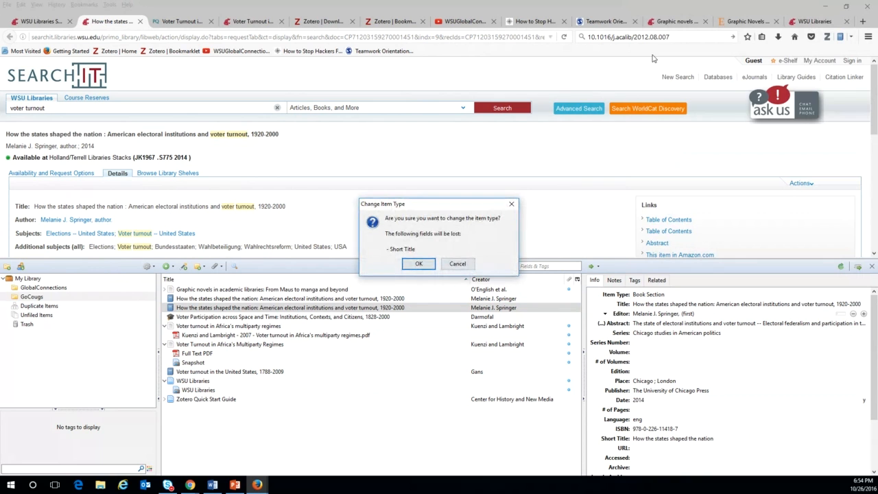
left_click(417, 264)
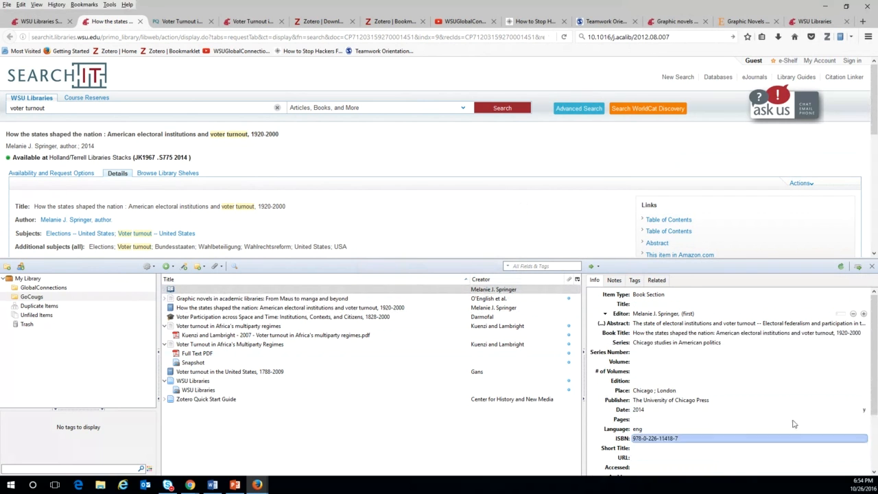
left_click(648, 304)
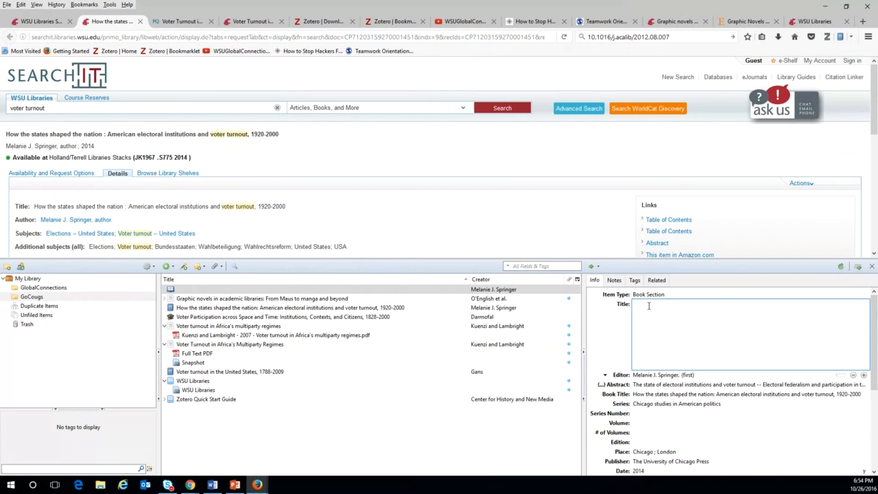
type("Chapter titled")
key("BackSpace")
left_click(269, 423)
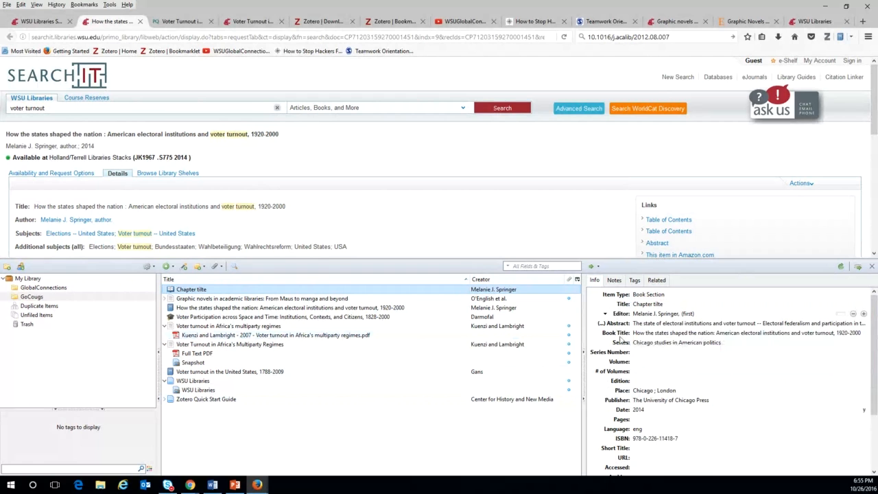
Add a new creator with the Author role and fill in their last and first names.
left_click(863, 313)
left_click(619, 323)
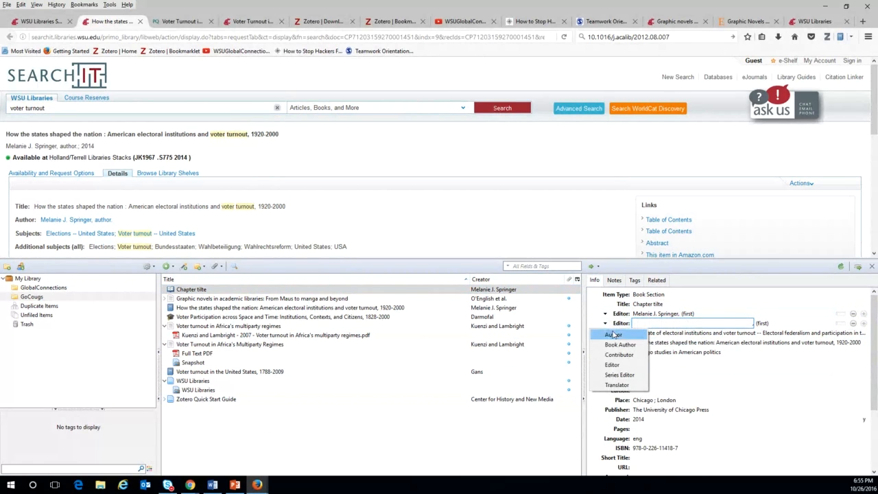
left_click(613, 334)
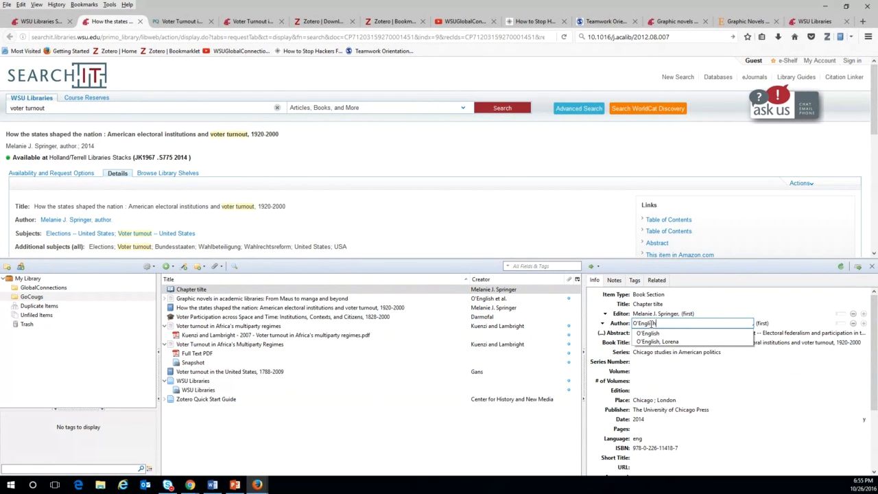
key("Return")
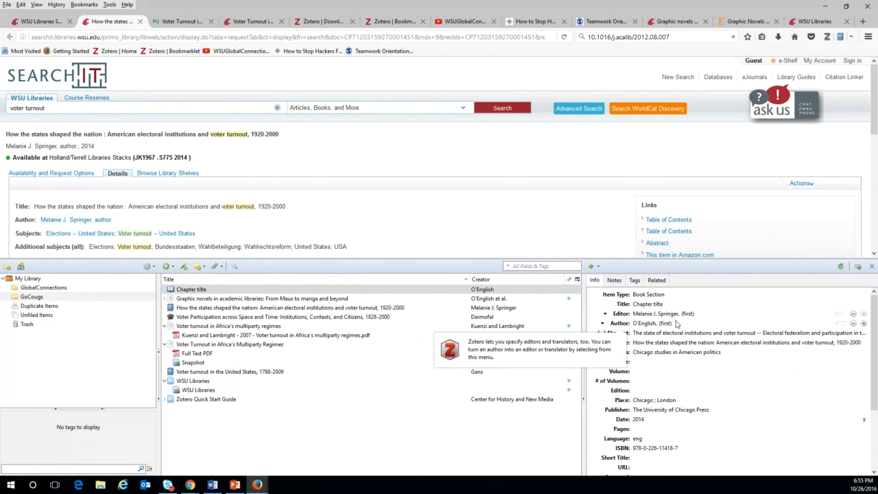
left_click(666, 323)
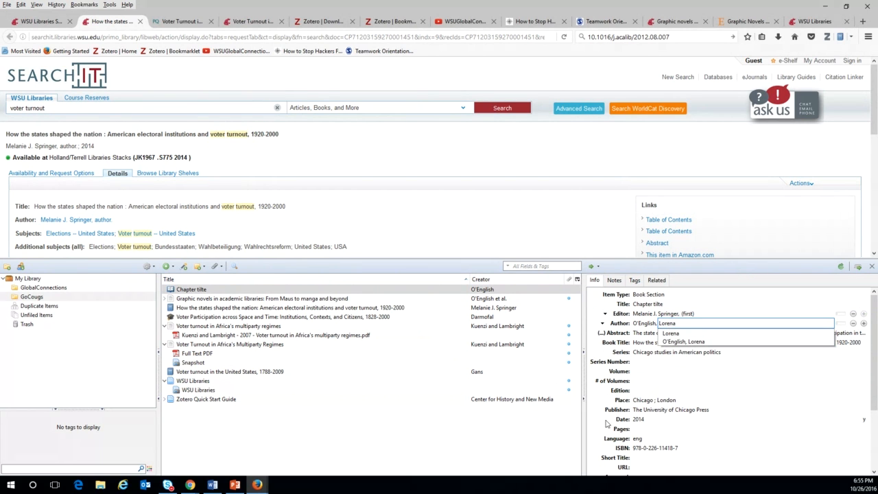
scroll(667, 398, "down", 1)
left_click(656, 409)
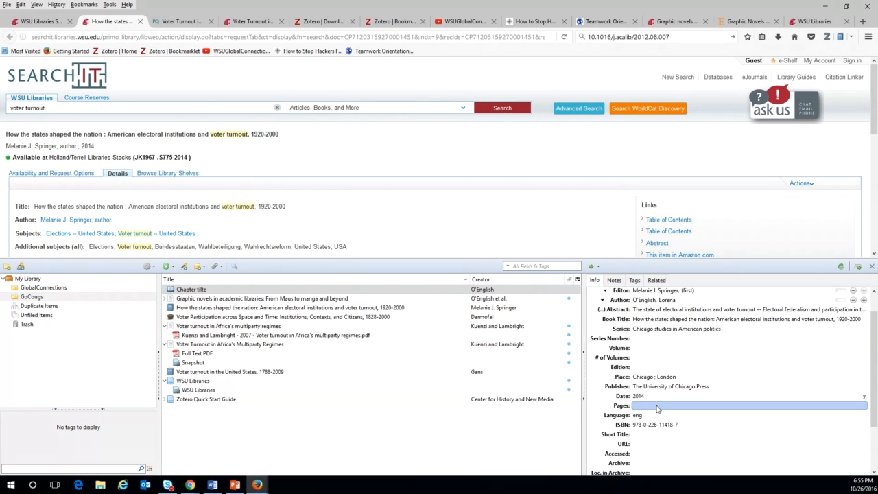
Set the chapter's pages to 12-67 and recheck the editor and author names.
left_click(651, 407)
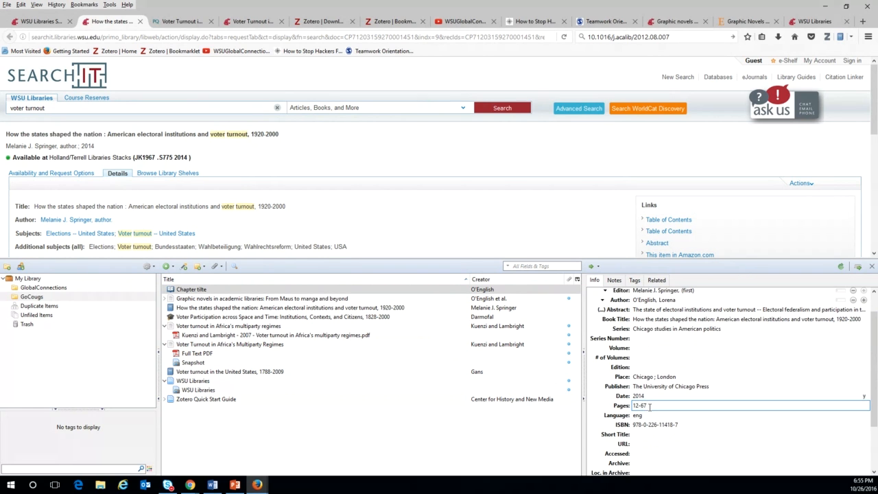
left_click(408, 419)
scroll(743, 370, "down", 3)
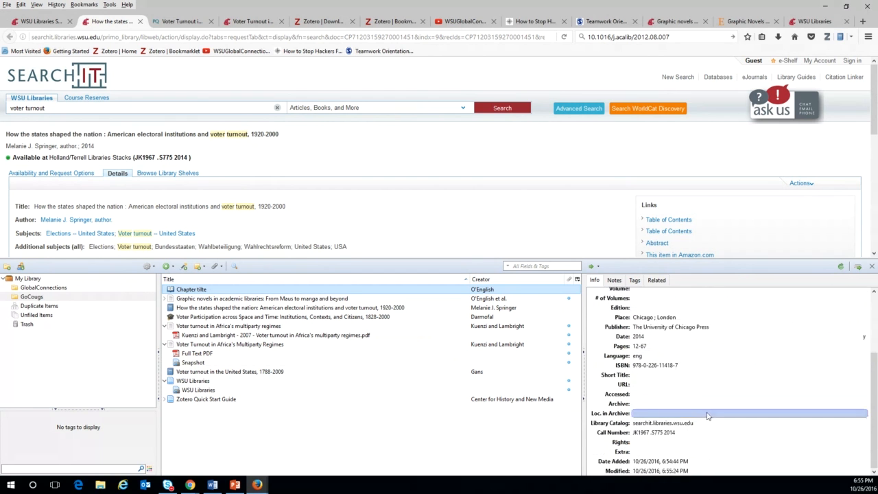
scroll(708, 416, "up", 3)
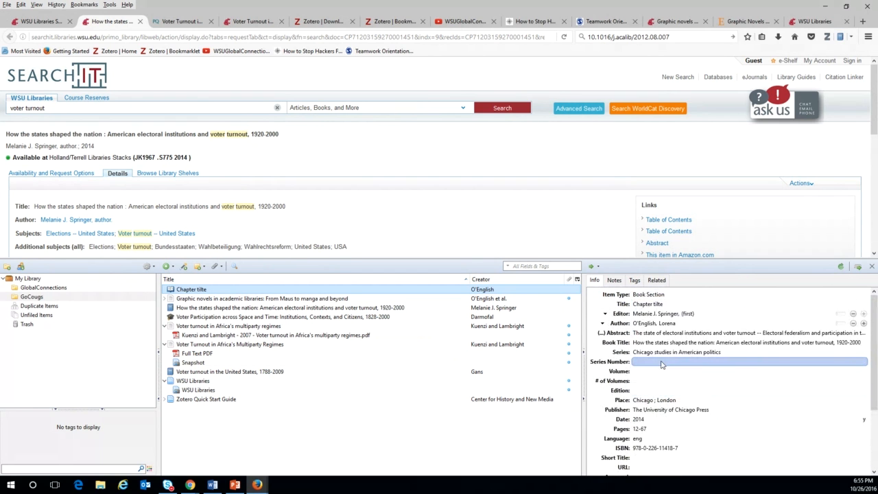
left_click(656, 315)
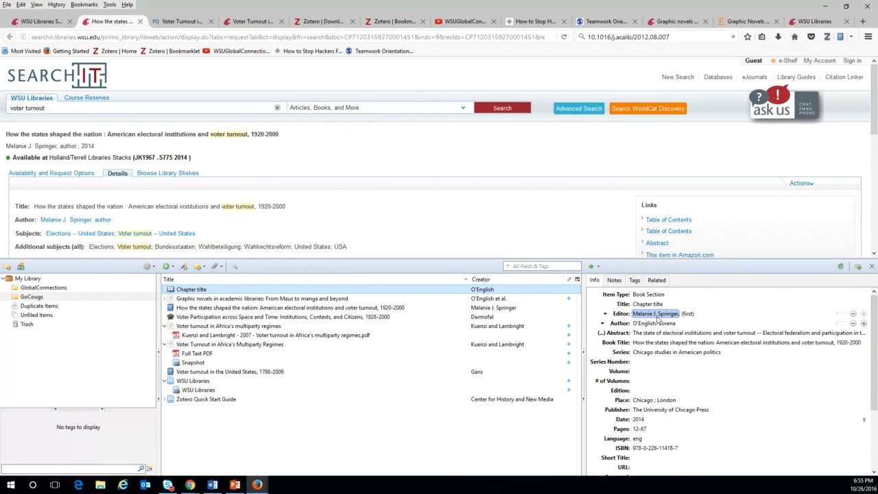
left_click(647, 324)
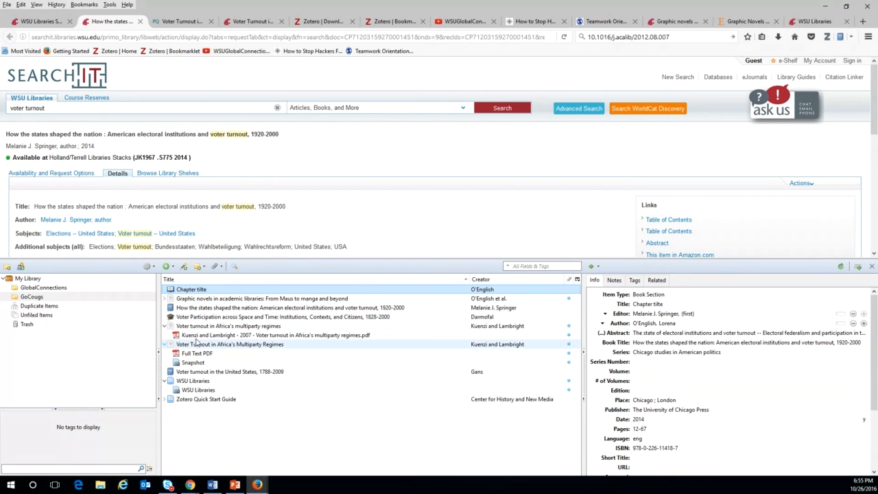
Review the Africa articles, the thesis and the Voter turnout in the United States book, leaving its type Book.
left_click(258, 326)
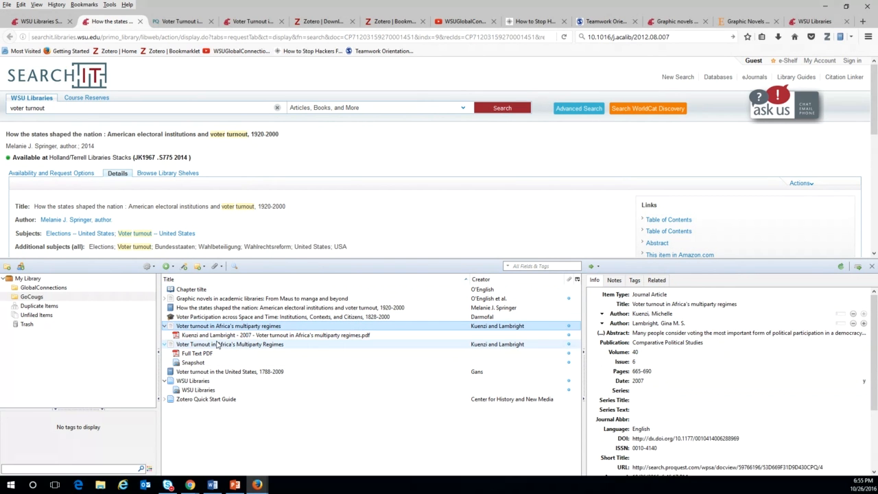
left_click(247, 344)
left_click(210, 318)
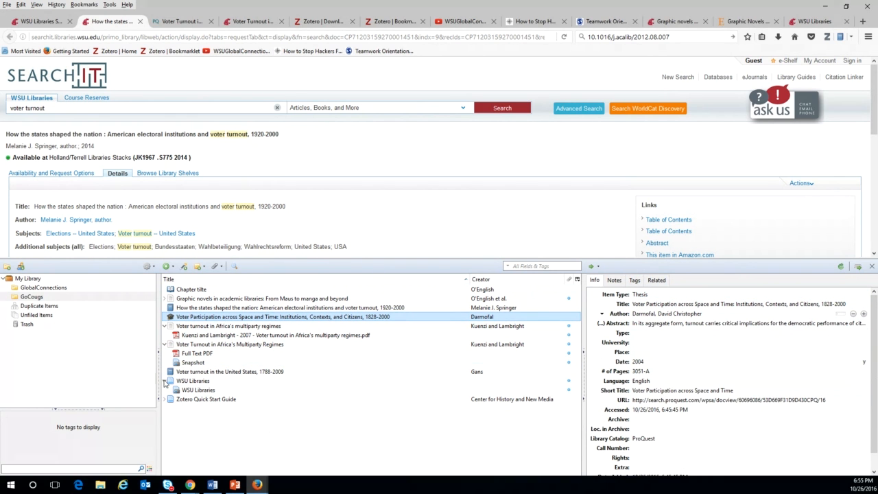
left_click(202, 372)
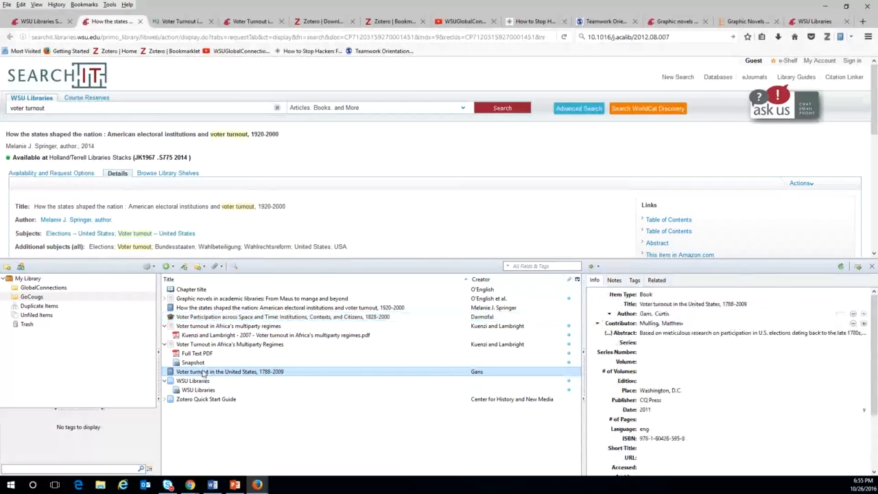
left_click(648, 294)
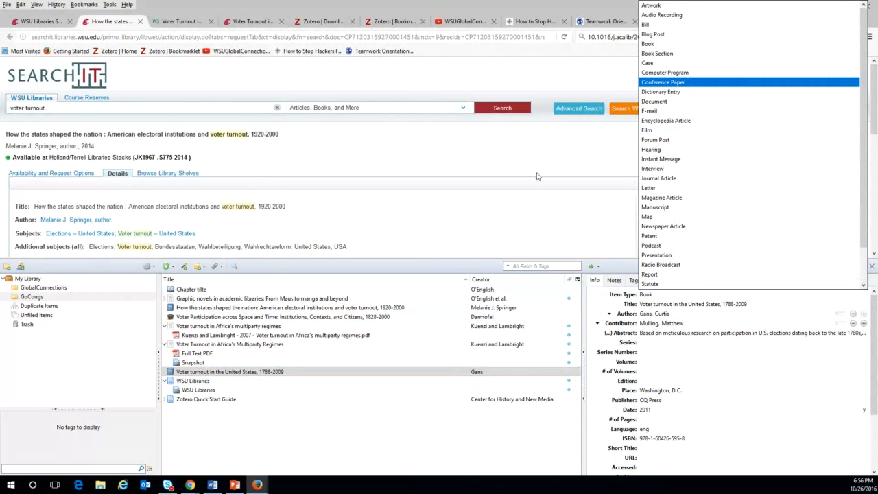
left_click(493, 237)
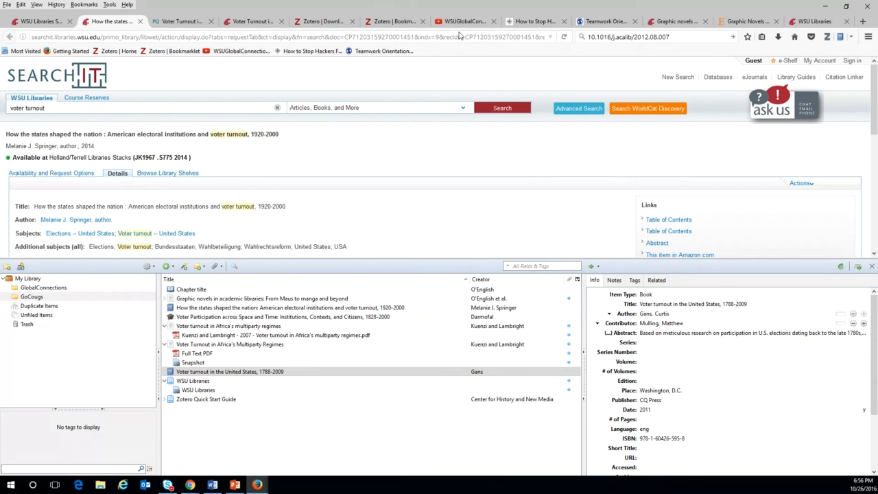
Play the I Want You To Vote video from the WSUGlobalConnections channel.
left_click(462, 22)
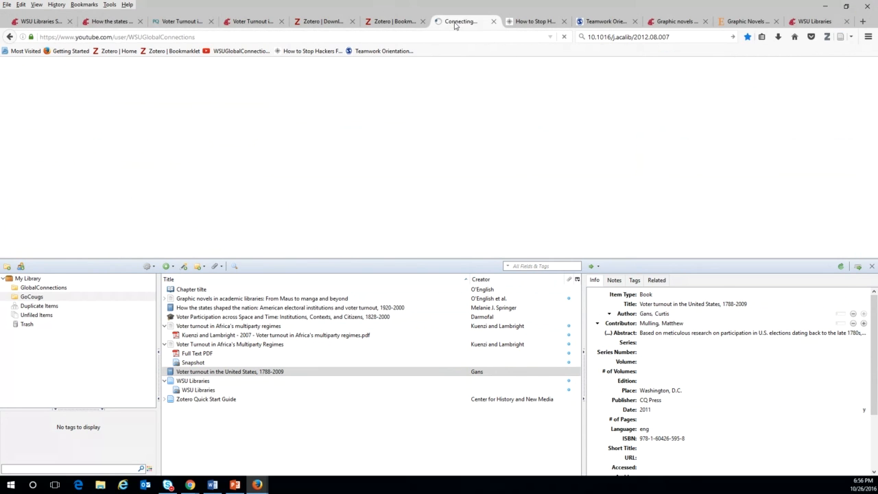
scroll(308, 200, "down", 1)
scroll(308, 203, "down", 2)
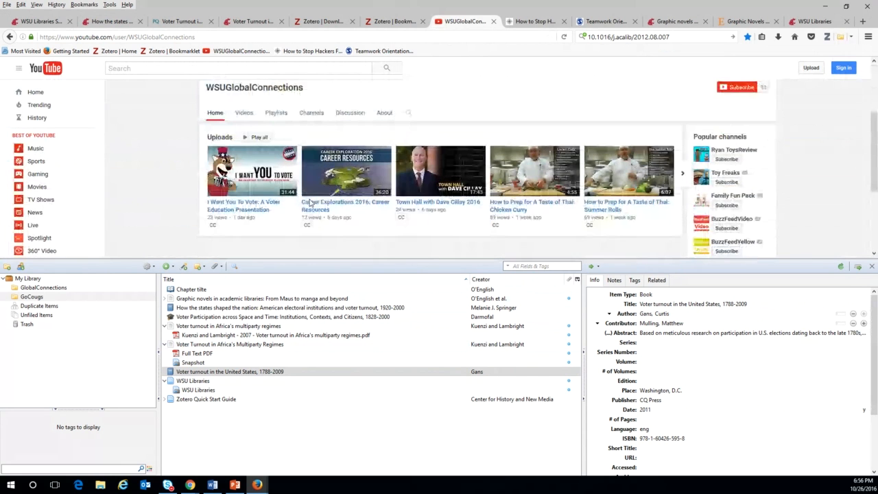
left_click(280, 181)
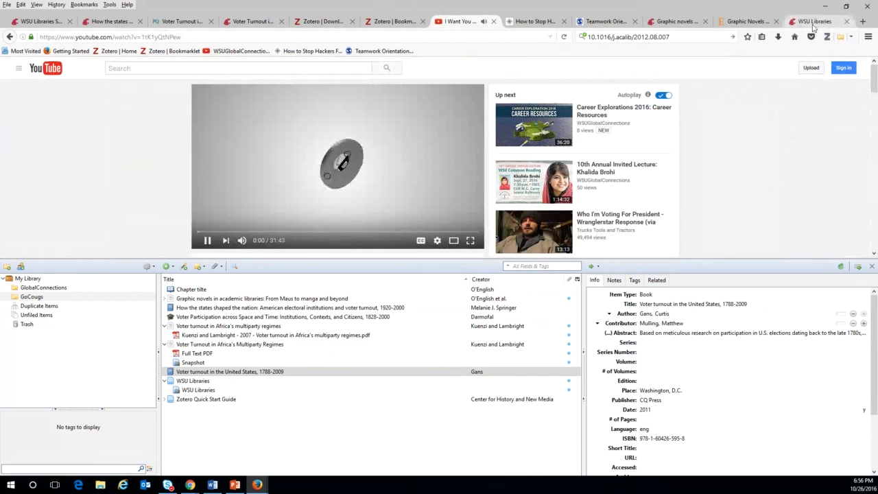
Try twice to save the video to Zotero as a YouTube item, then close its tab.
left_click(850, 38)
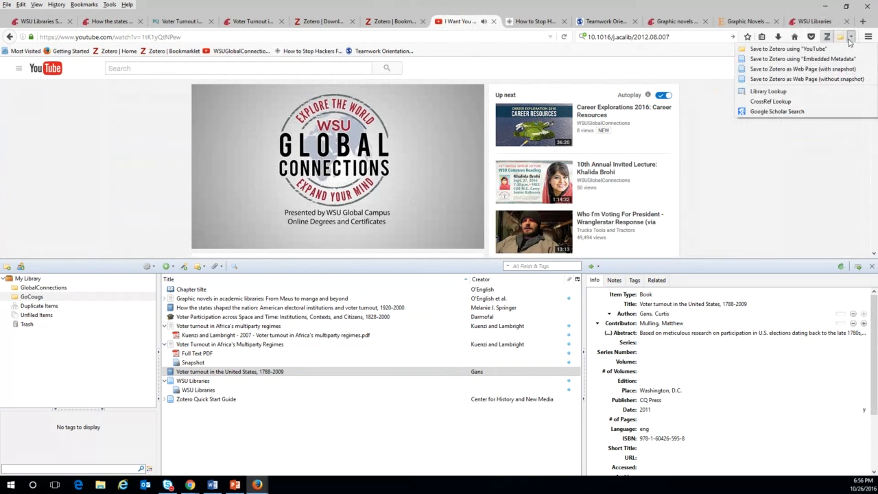
left_click(792, 52)
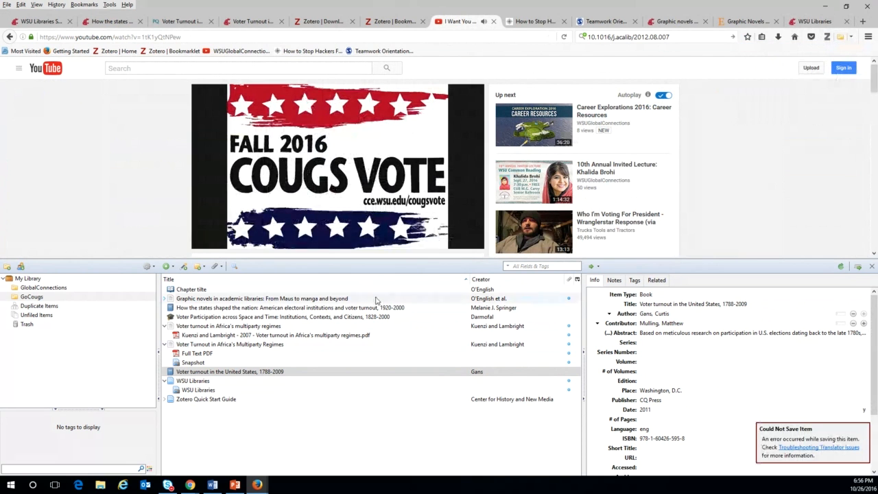
scroll(160, 158, "down", 3)
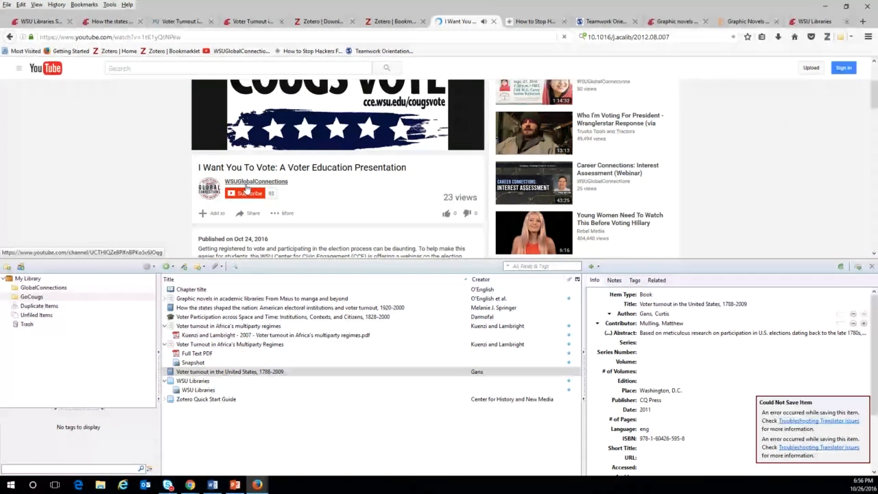
scroll(243, 189, "up", 3)
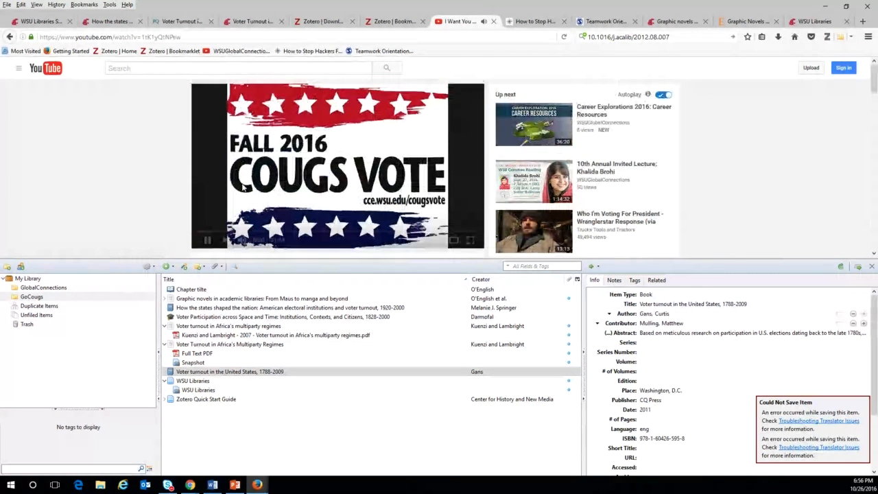
left_click(850, 37)
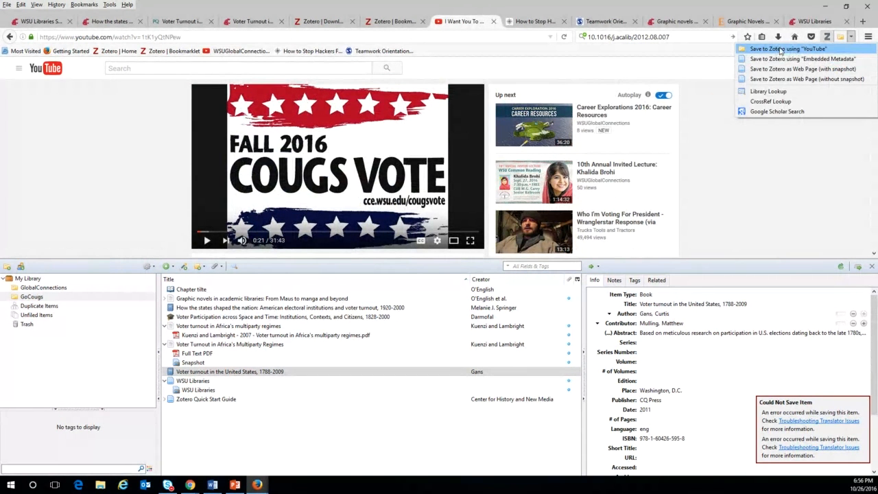
left_click(781, 49)
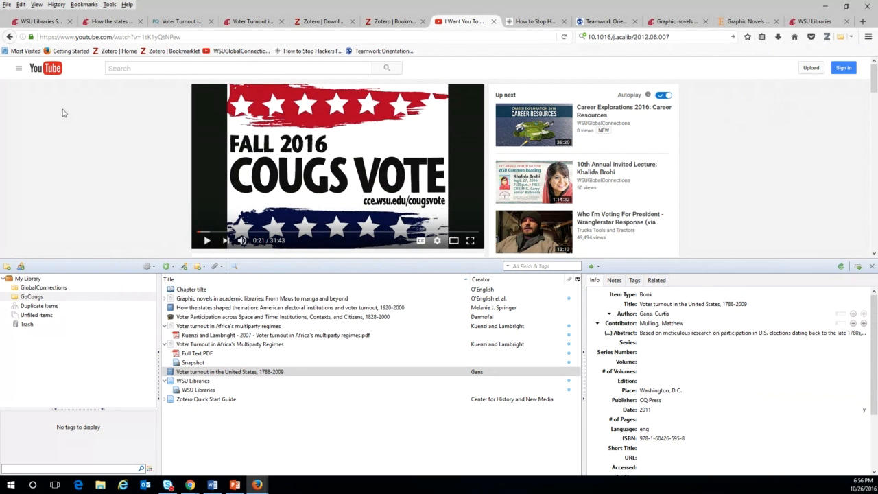
left_click(494, 22)
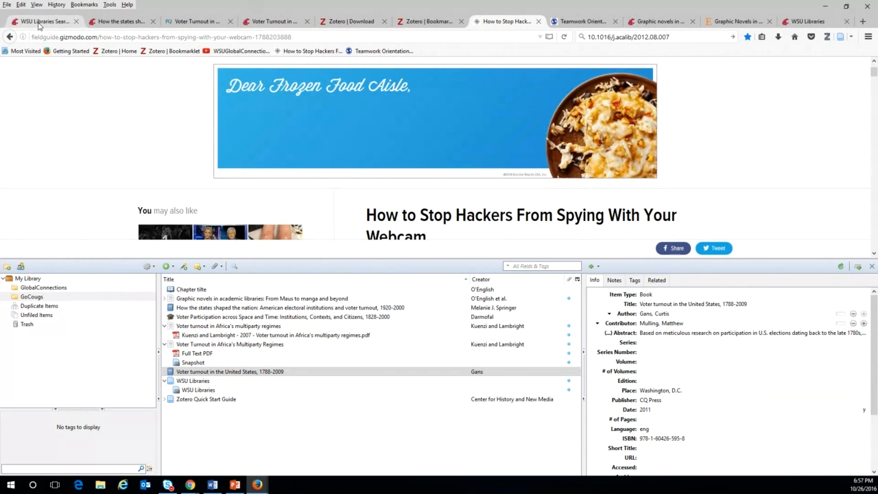
Go from the library search results to the WSU Libraries home page and its Subject & Resource Guides.
left_click(39, 26)
scroll(273, 82, "down", 15)
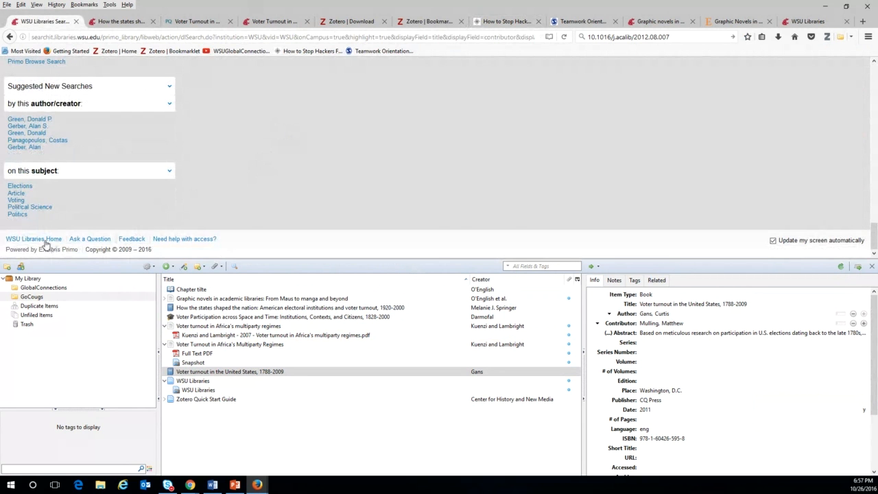
left_click(46, 240)
scroll(441, 196, "down", 2)
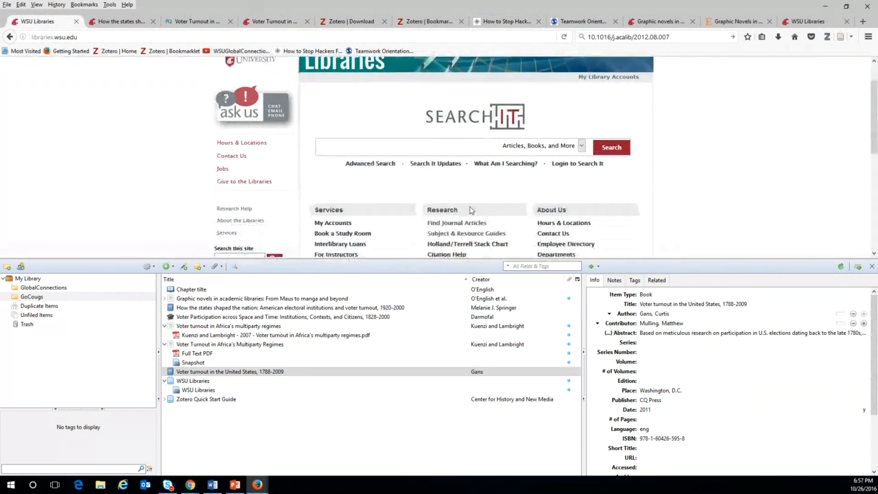
left_click(457, 219)
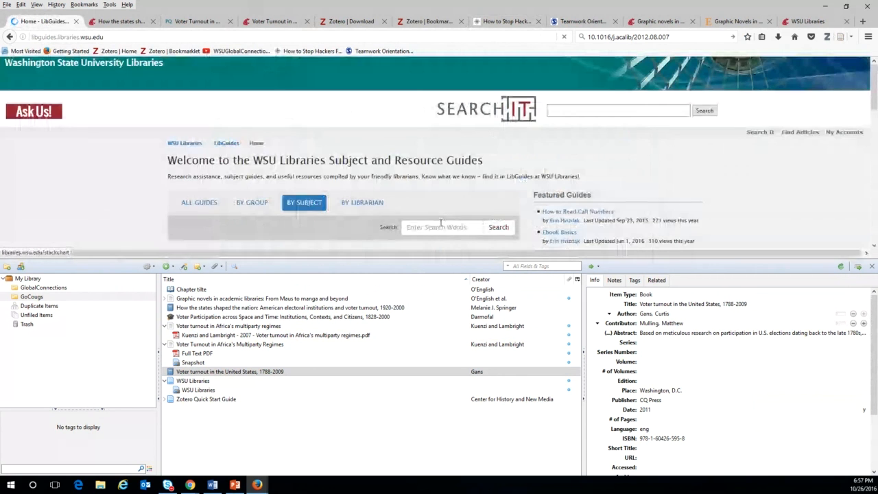
Search the guides for zotero, browse the Zotero @ the WSU Libraries guide, then return to PowerPoint.
type("zotero")
key("Return")
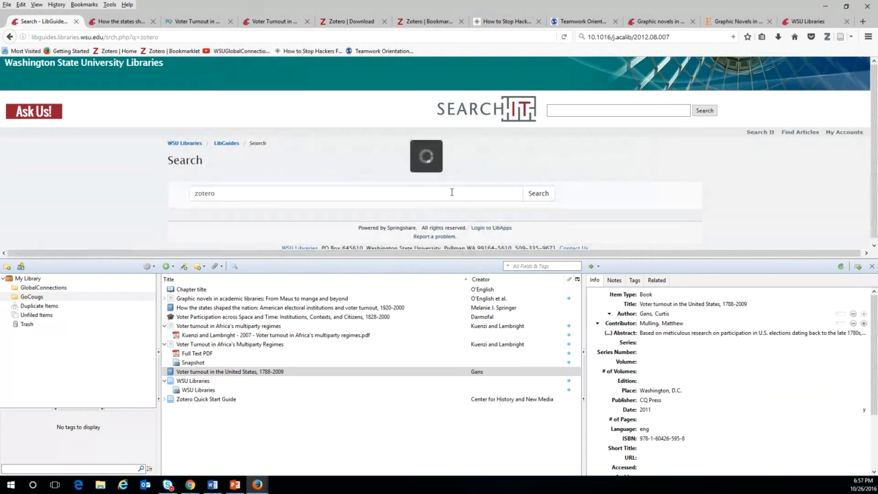
scroll(258, 172, "down", 4)
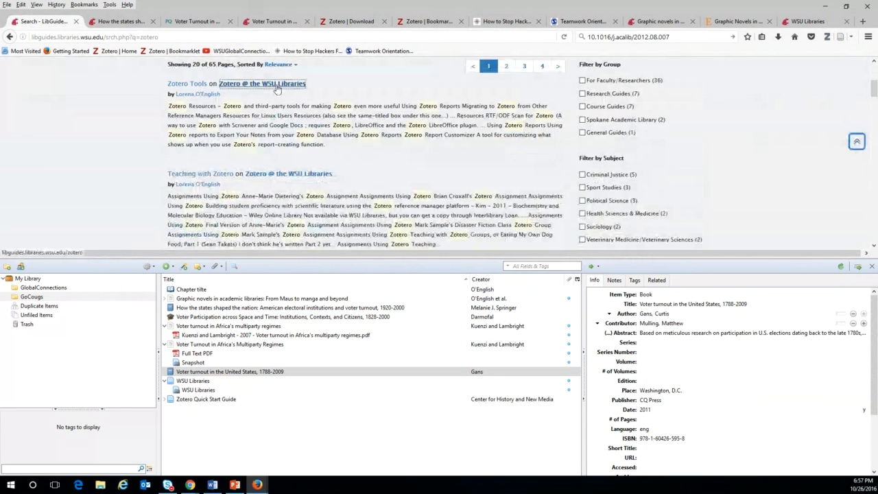
left_click(278, 85)
scroll(535, 192, "down", 3)
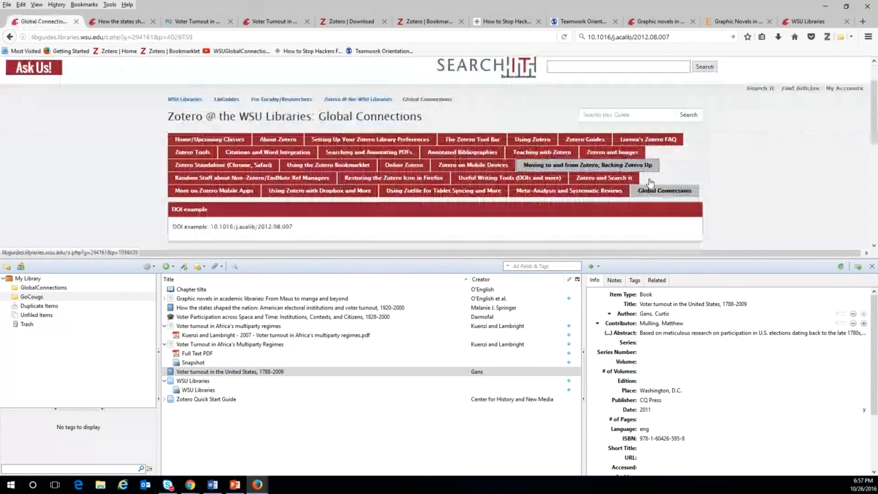
scroll(650, 181, "down", 5)
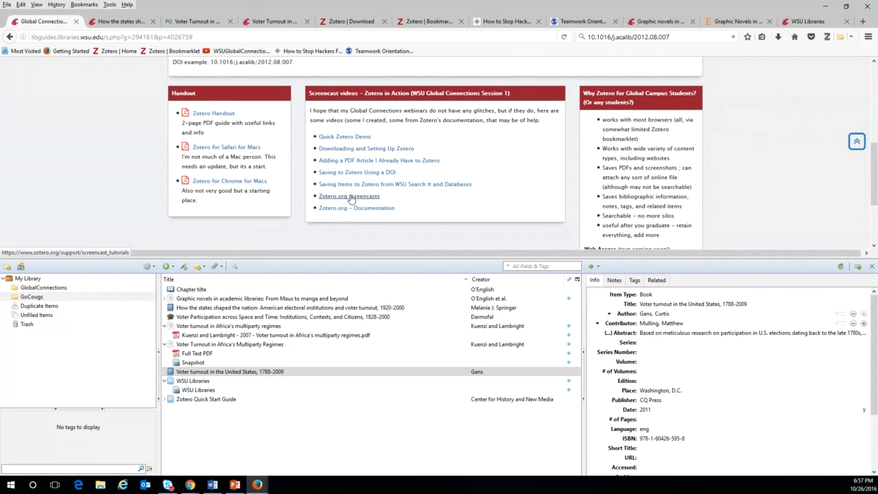
scroll(630, 196, "down", 2)
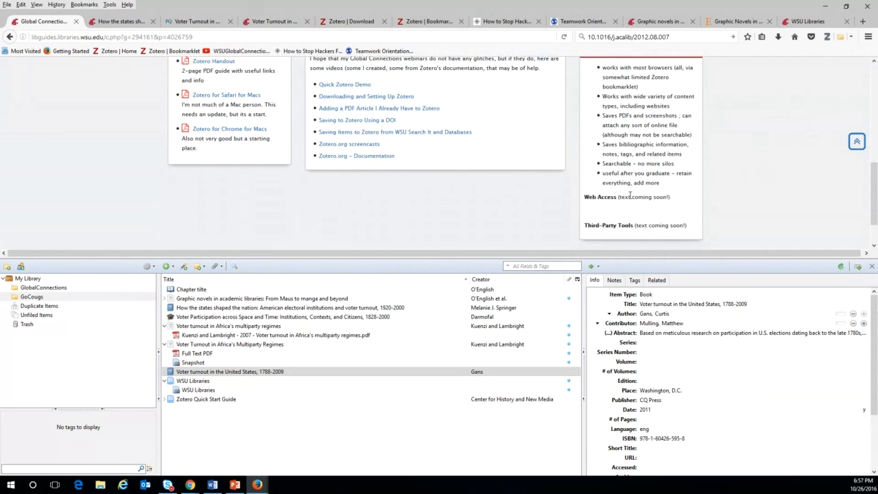
scroll(629, 195, "up", 5)
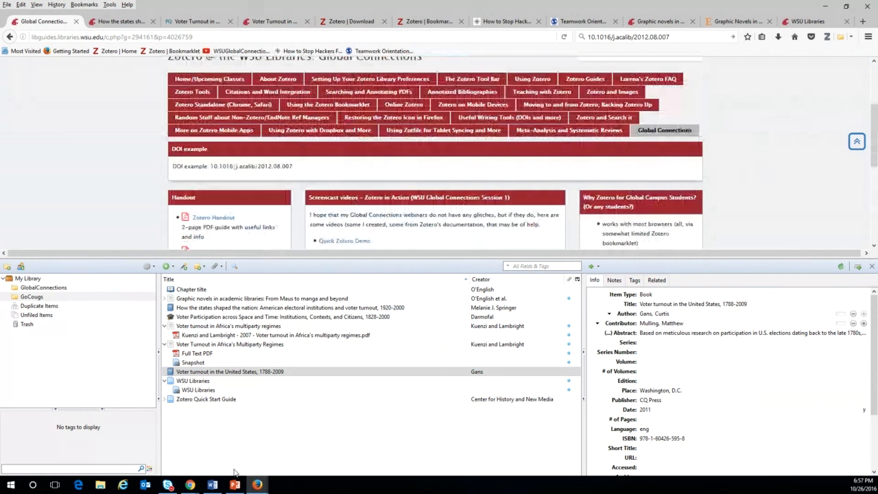
left_click(235, 485)
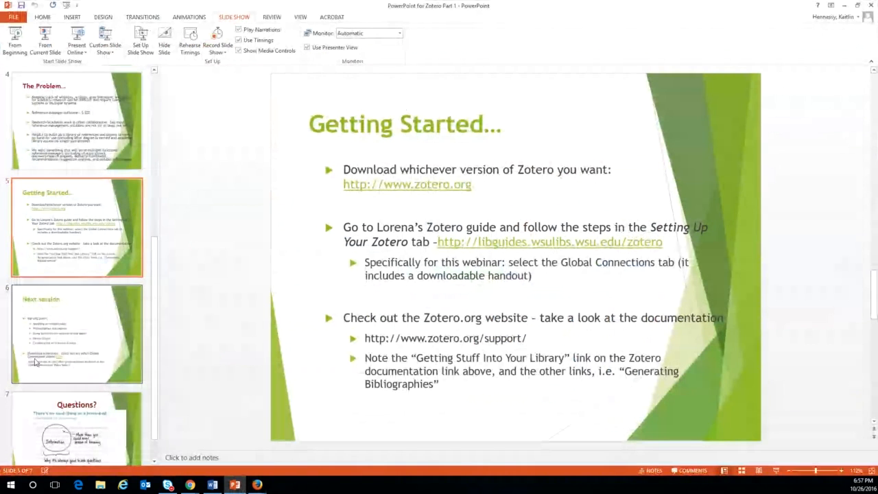
Select the slide 6 'Next session' thumbnail in the slide pane.
left_click(73, 347)
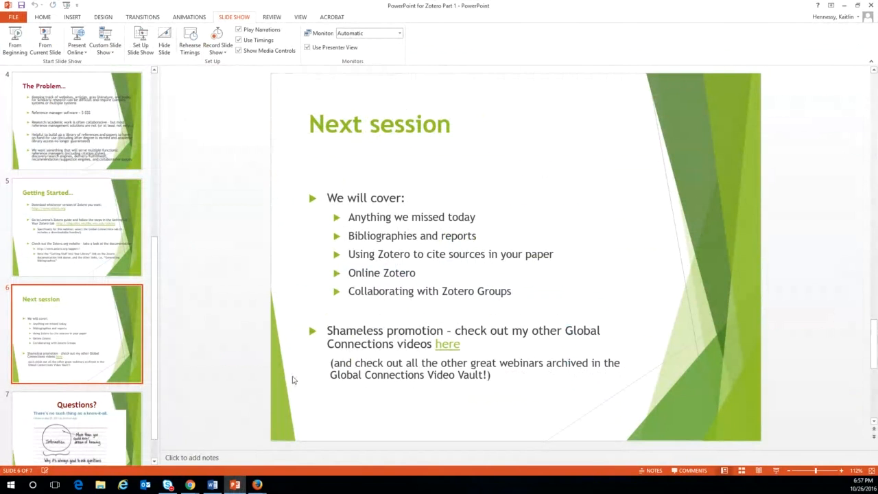
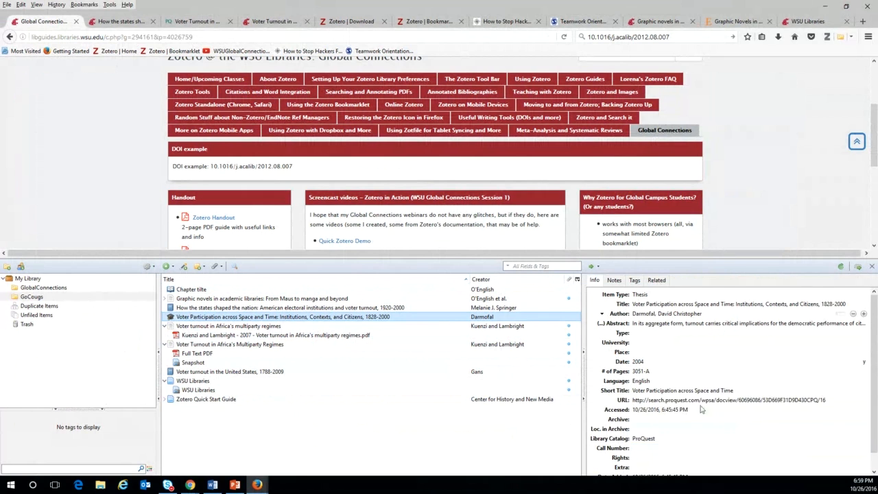
Browse the Voter turnout, Graphic novels, How the states and Voter Participation records, ending on Africa's multiparty regimes.
scroll(702, 406, "down", 1)
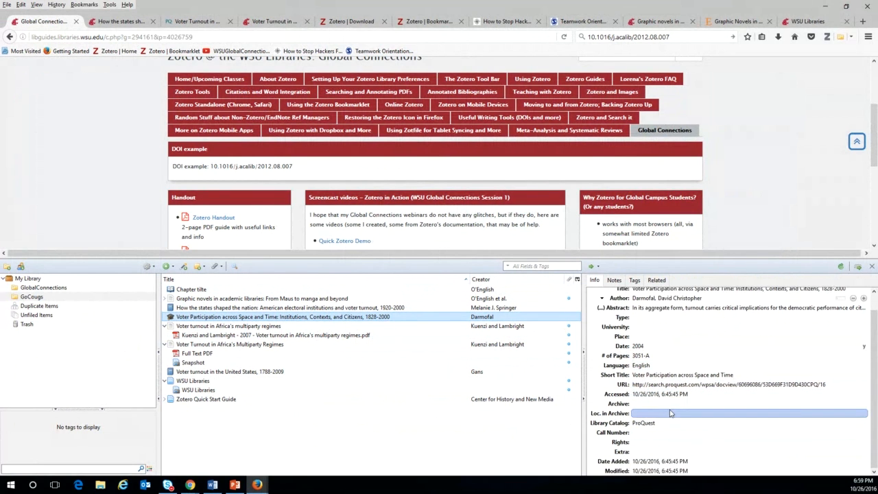
left_click(220, 371)
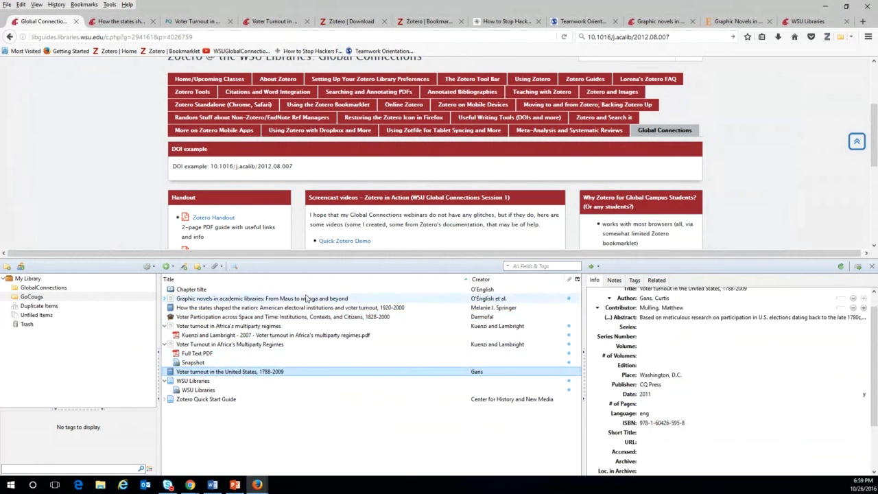
left_click(232, 300)
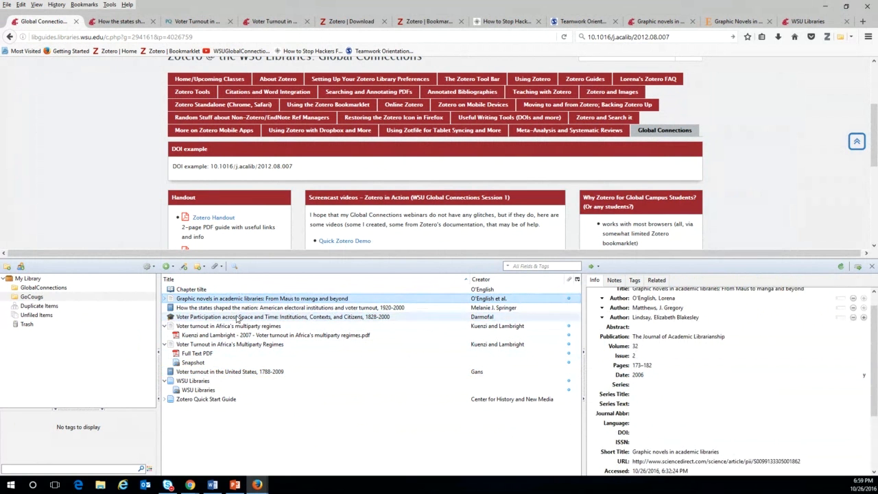
left_click(238, 308)
left_click(233, 317)
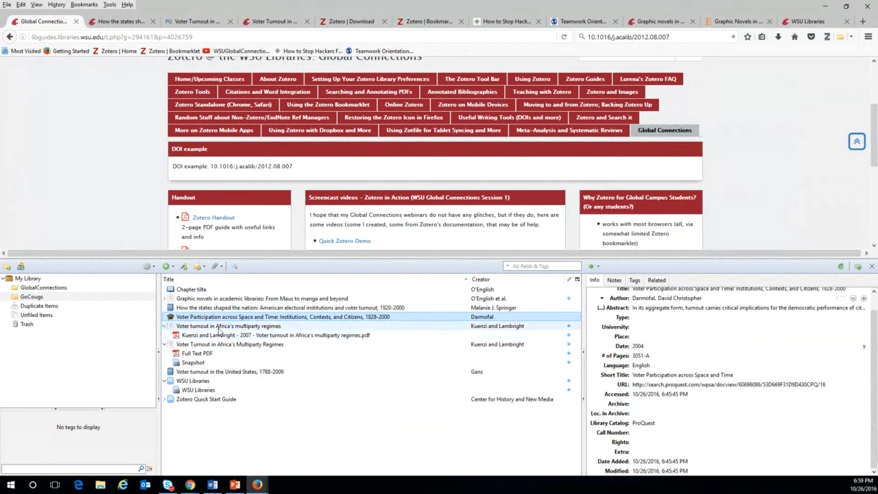
left_click(233, 326)
scroll(775, 443, "down", 2)
scroll(775, 443, "down", 1)
Select only the DOI number after the dx.doi.org prefix in the article's DOI field.
left_click(668, 375)
left_click(668, 376)
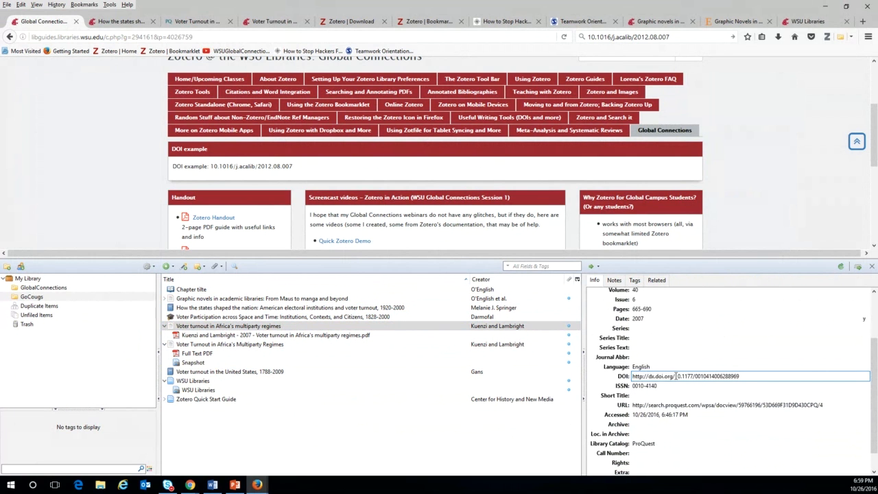
left_click_drag(675, 376, 763, 381)
key("ctrl+c")
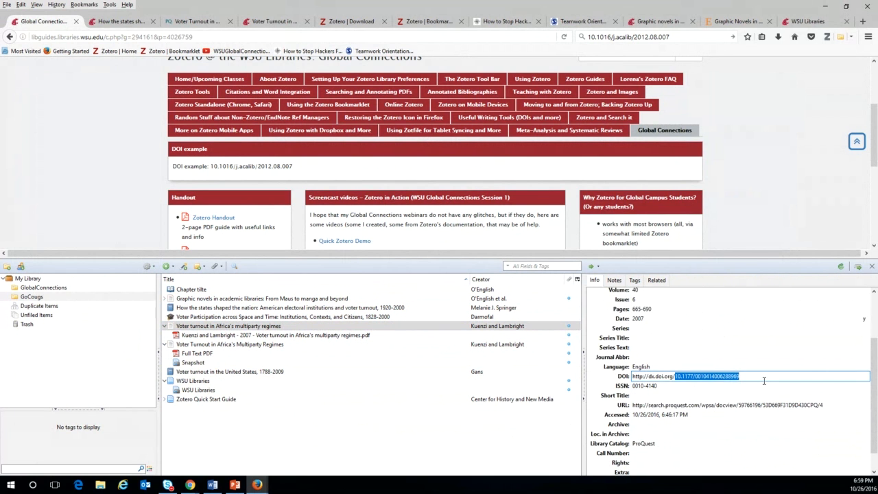
Add the article to GlobalConnections by pasting its DOI into Add Item by Identifier.
left_click(183, 266)
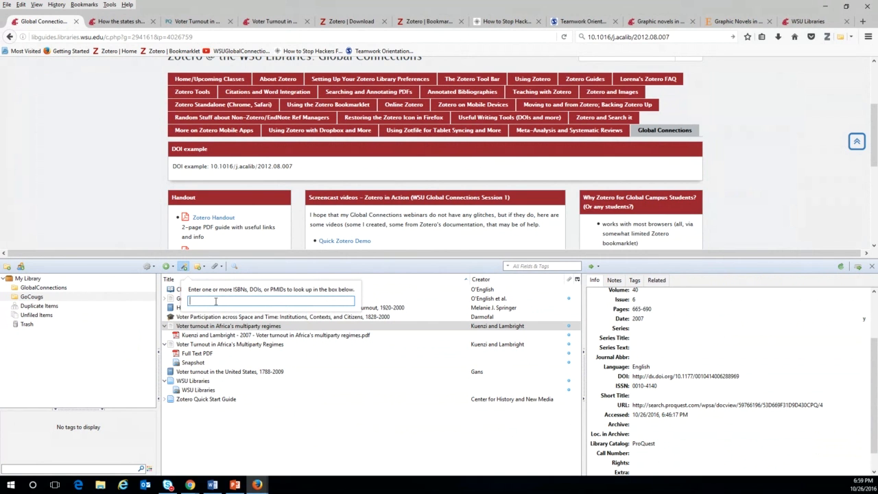
right_click(217, 300)
left_click(238, 341)
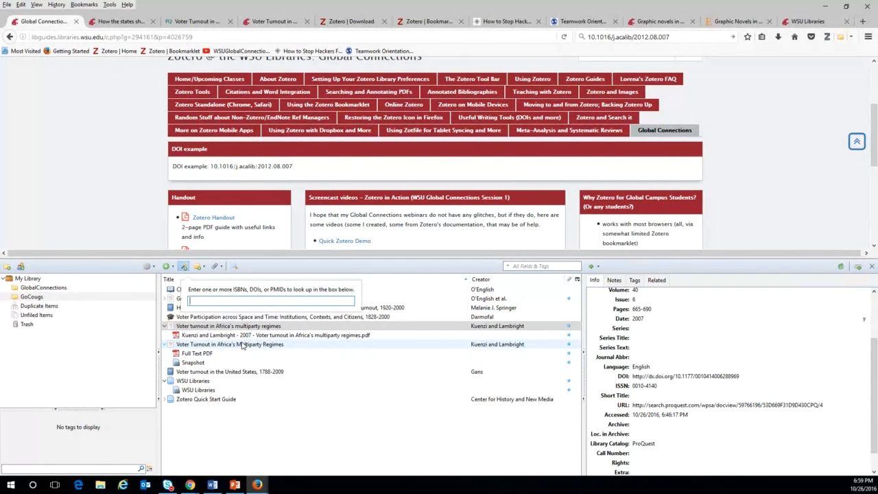
left_click(66, 288)
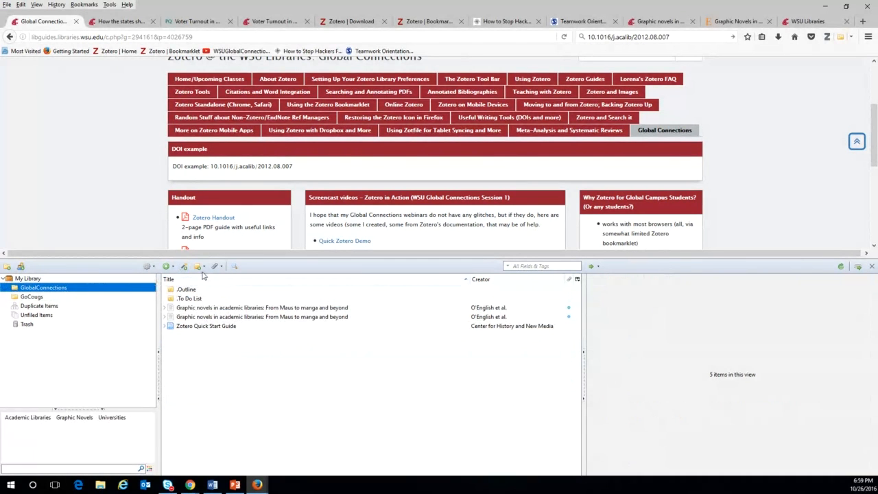
left_click(199, 266)
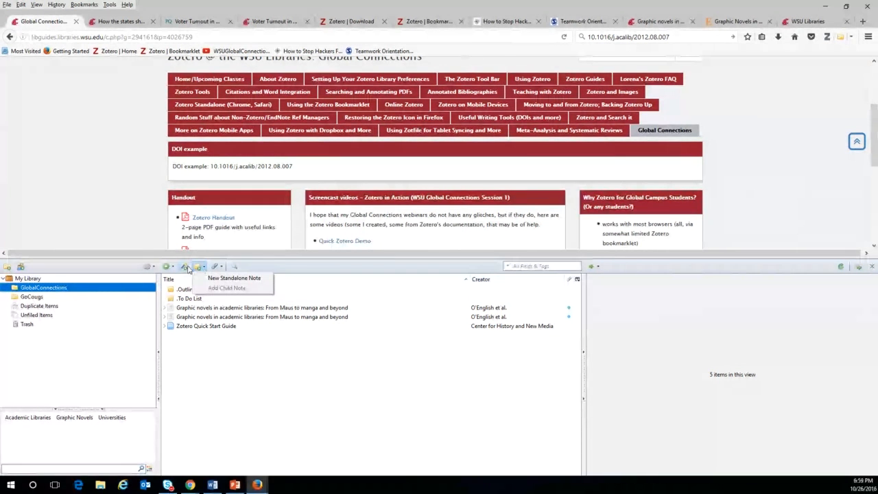
left_click(185, 267)
key("ctrl+v")
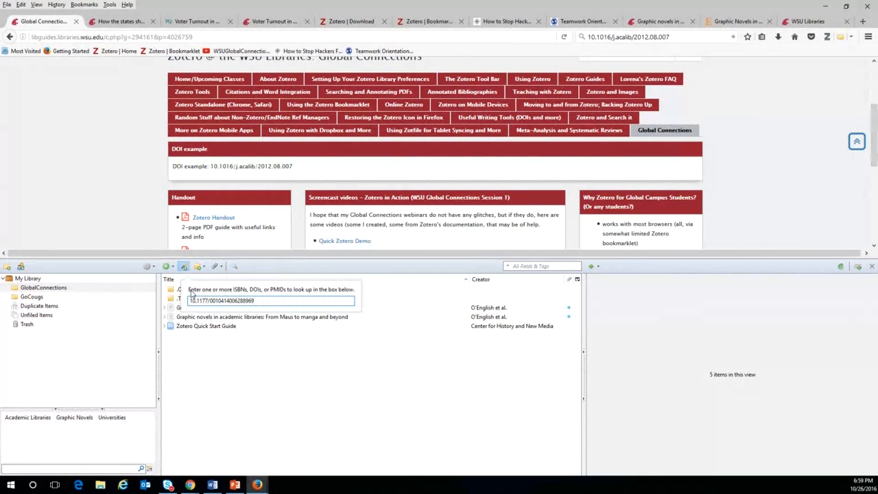
key("Return")
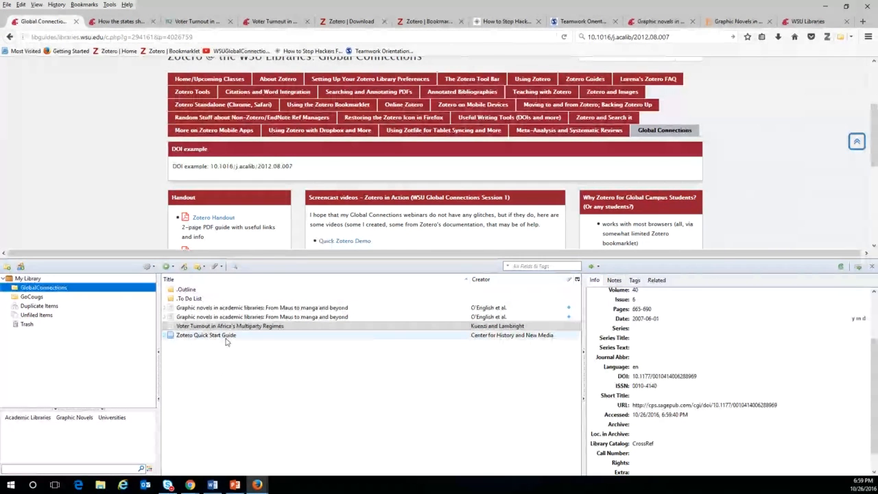
Check the new record's DOI, then edit the authors' first names on the Africa multiparty regimes item.
left_click(729, 379)
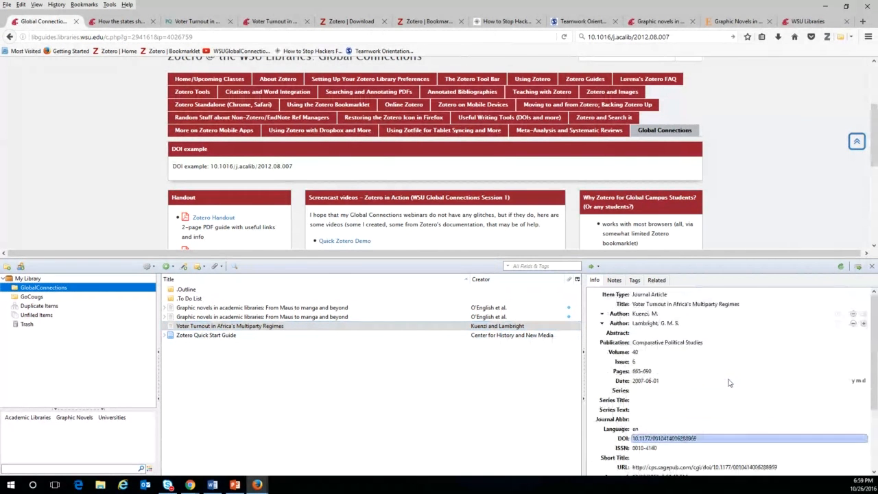
scroll(678, 338, "down", 3)
scroll(684, 396, "up", 1)
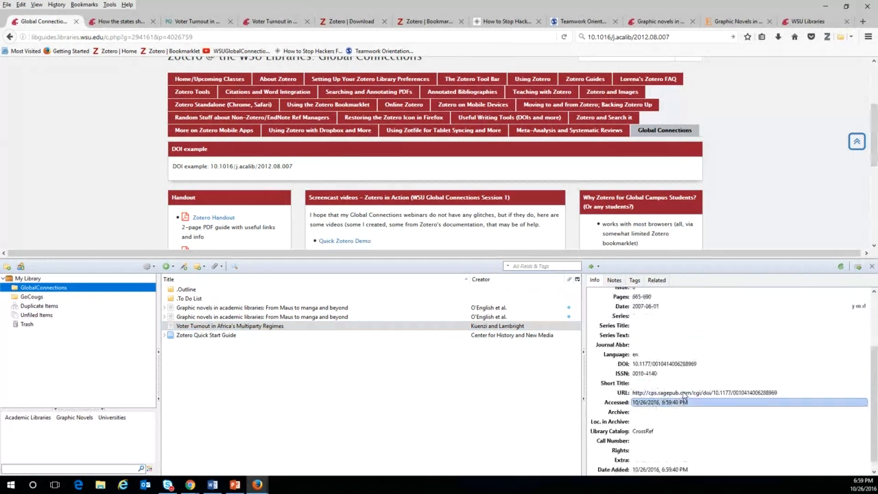
scroll(683, 395, "up", 3)
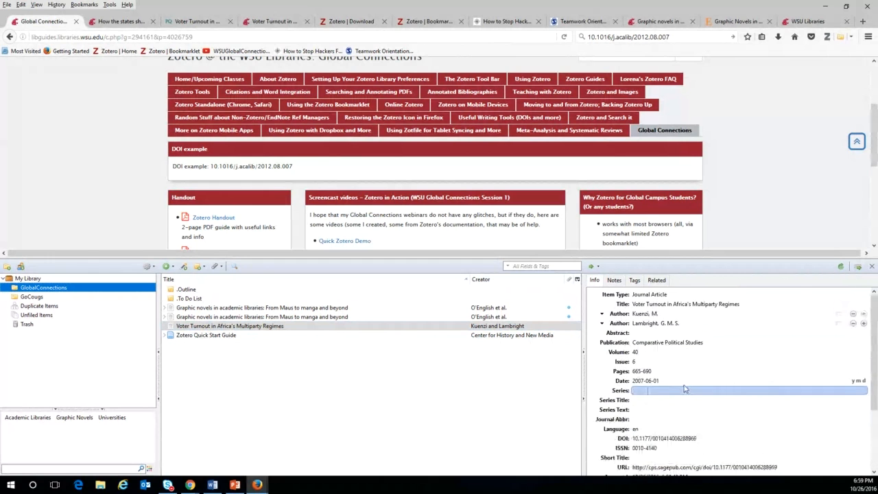
left_click(655, 314)
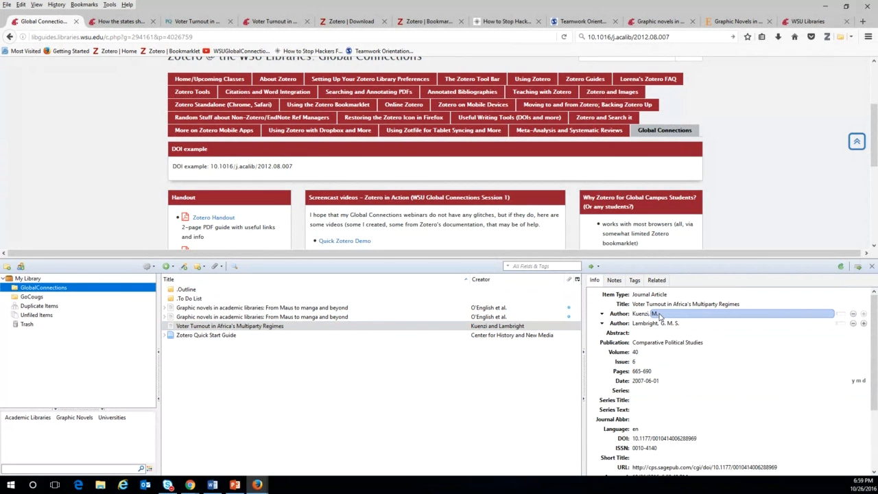
key("Return")
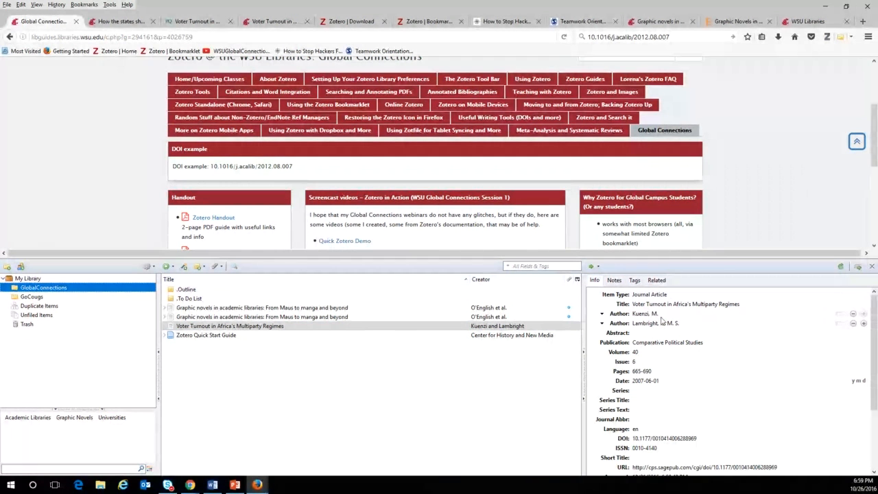
left_click(252, 327)
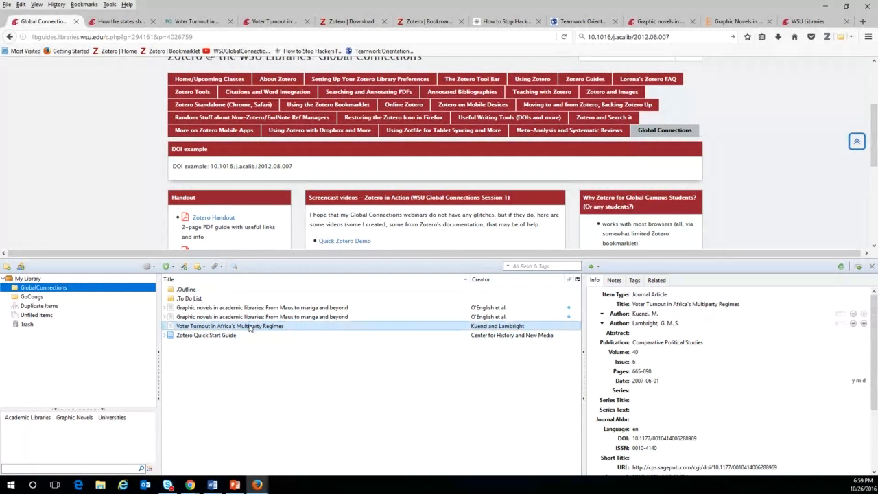
left_click(654, 314)
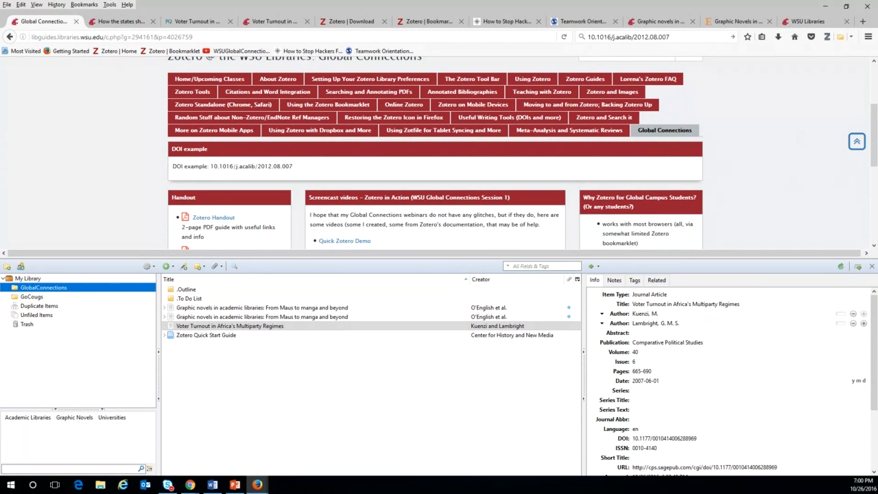
left_click(190, 484)
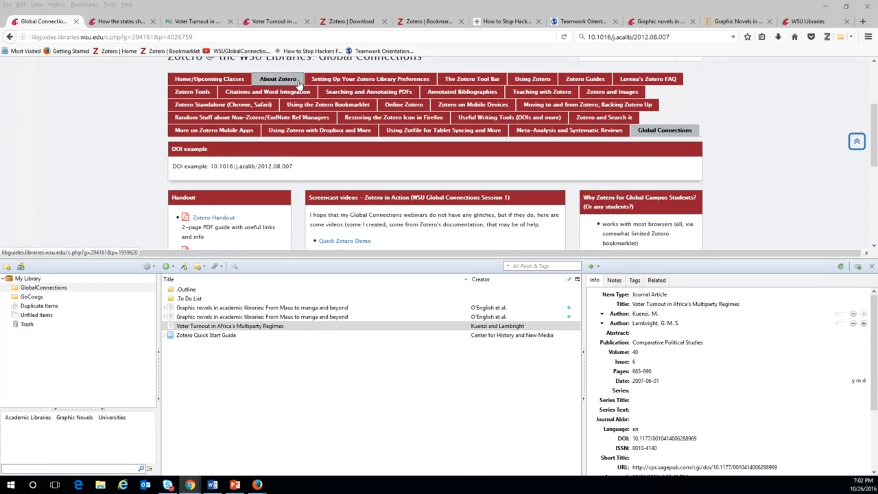
View the Africa multiparty regimes item in GoCougs, the How the states catalogue page, then Graphic novels.
left_click(34, 297)
left_click(227, 335)
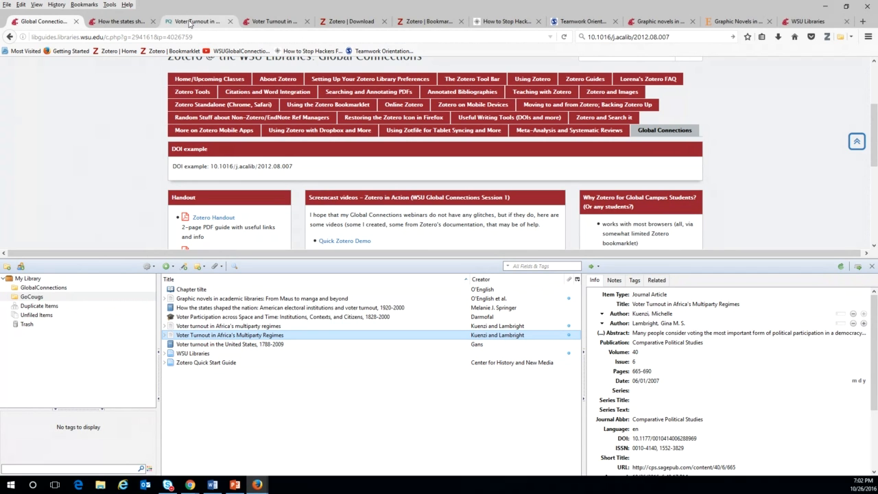
left_click(121, 23)
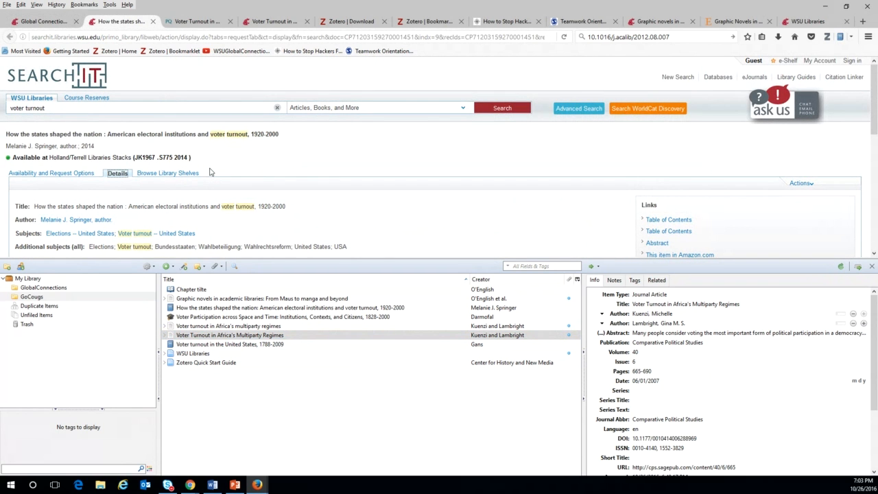
left_click(215, 299)
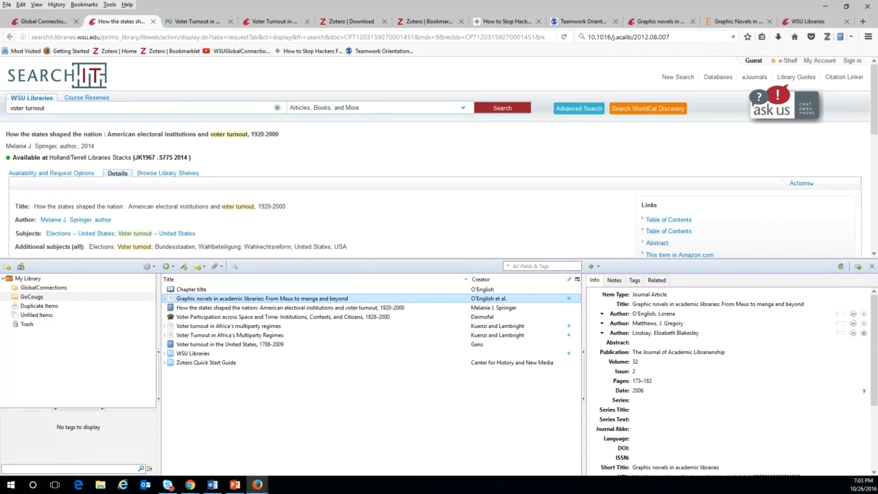
scroll(100, 203, "down", 8)
double_click(84, 202)
right_click(100, 203)
left_click(118, 208)
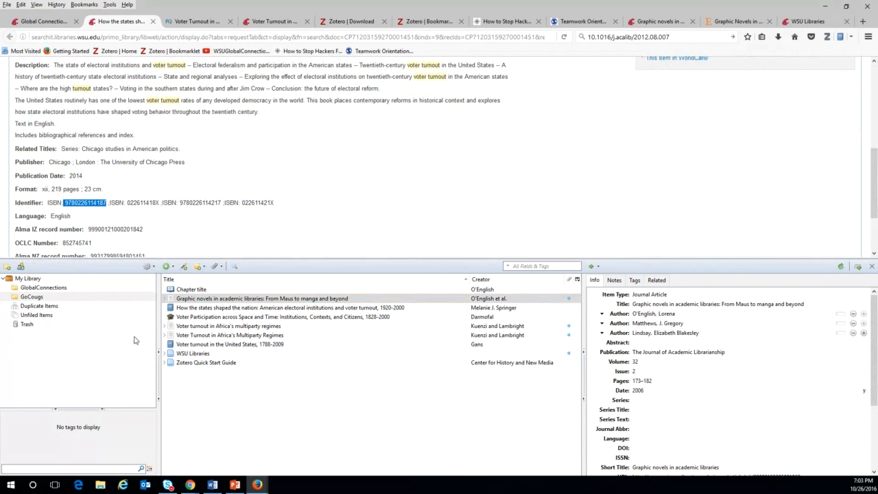
Look up the ISBN in GlobalConnections with Add Item by Identifier, creating the book record.
left_click(42, 288)
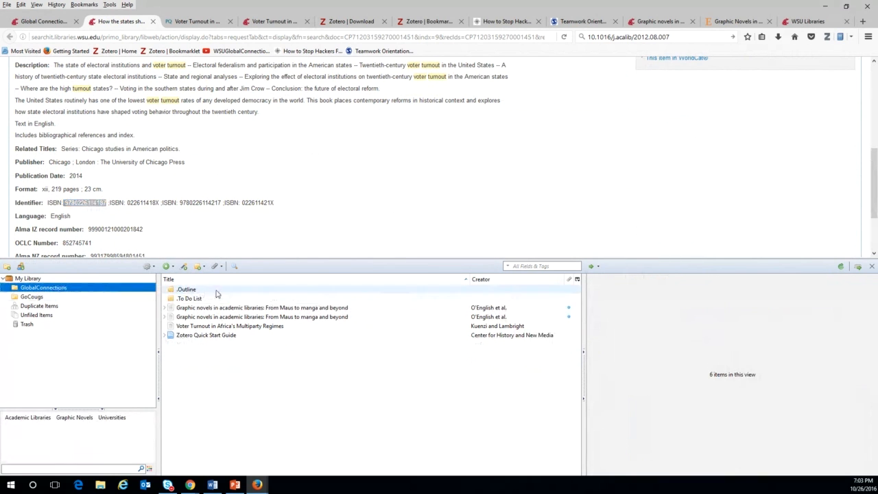
left_click(183, 266)
key("ctrl+v")
key("Return")
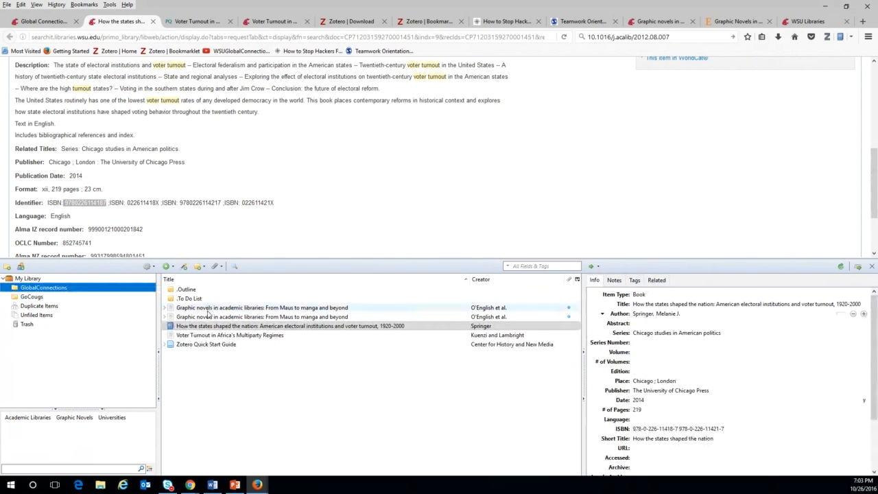
left_click(221, 329)
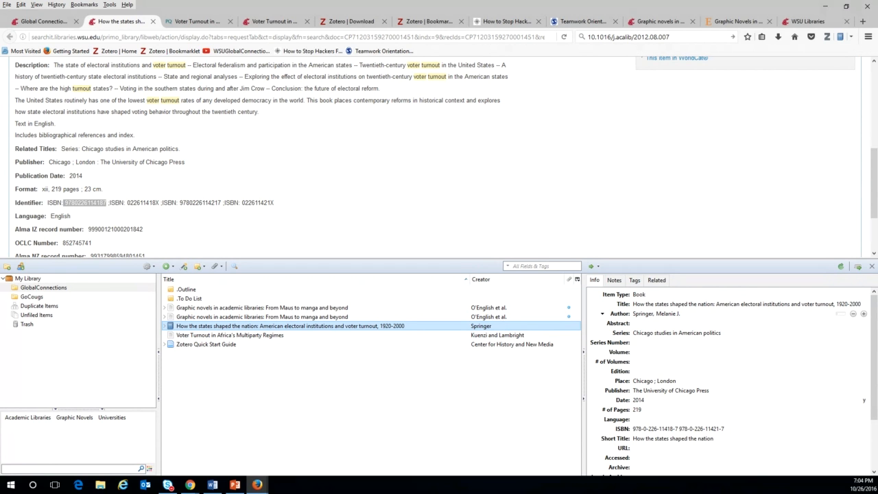
key("alt+Tab")
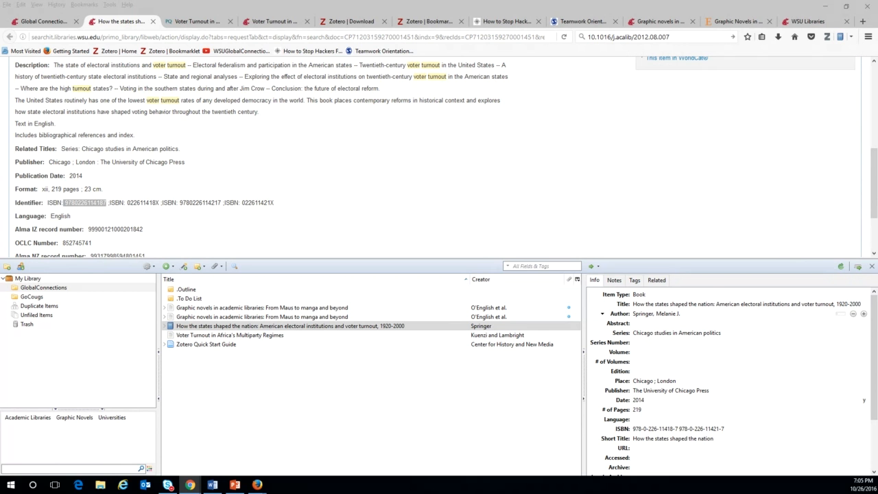
Close the WSU Libraries, Graphic novels, Teamwork, Hackers, Bookmarklet, Download, Voter Turnout and How the states tabs.
left_click(830, 24)
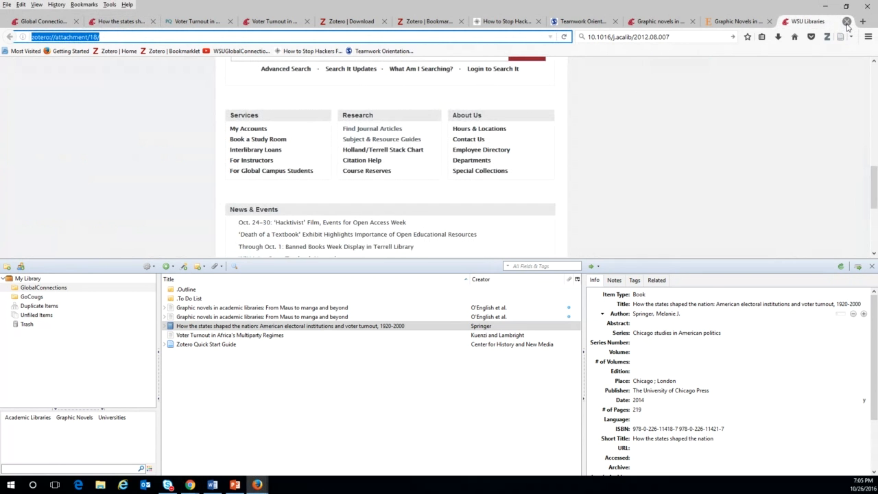
left_click(846, 23)
left_click(847, 22)
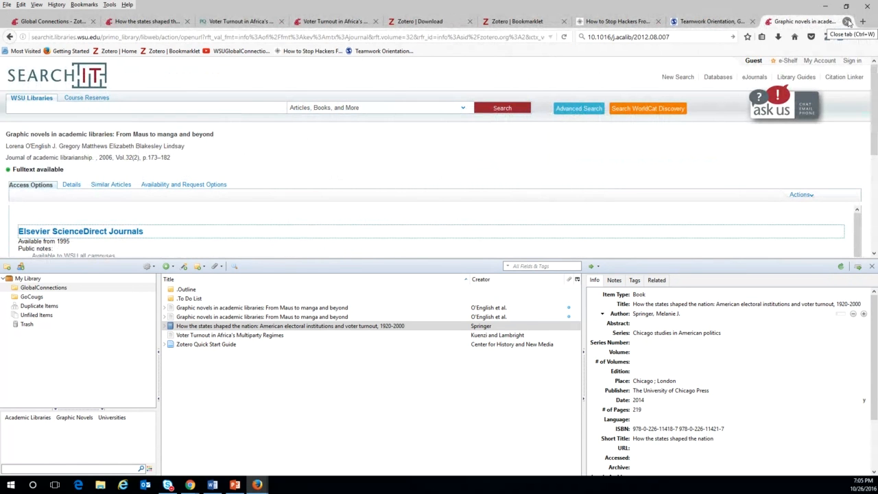
left_click(847, 22)
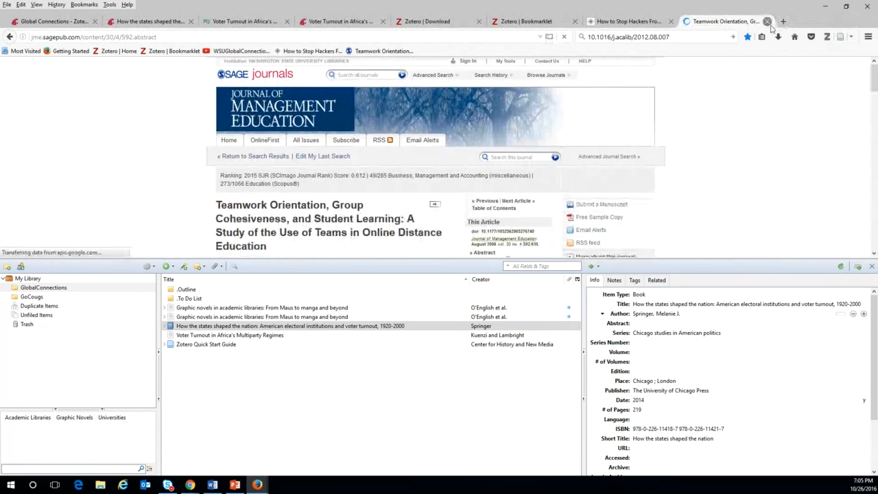
left_click(752, 22)
left_click(671, 22)
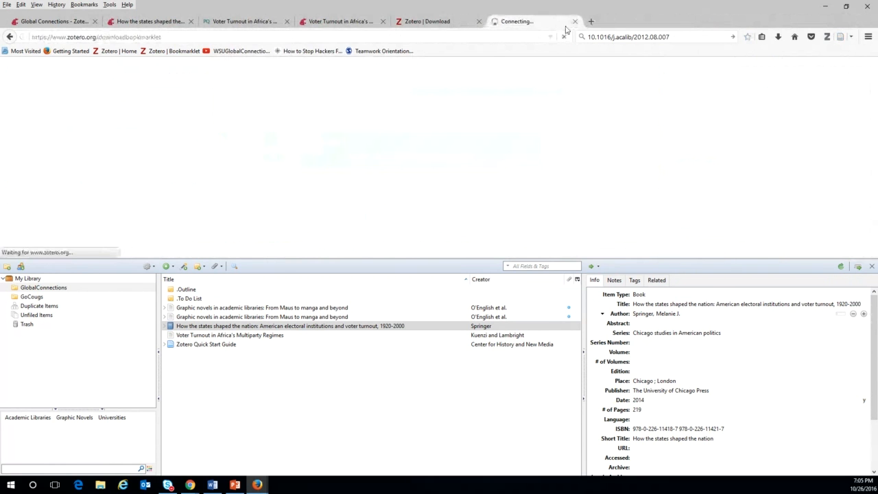
left_click(574, 21)
left_click(479, 21)
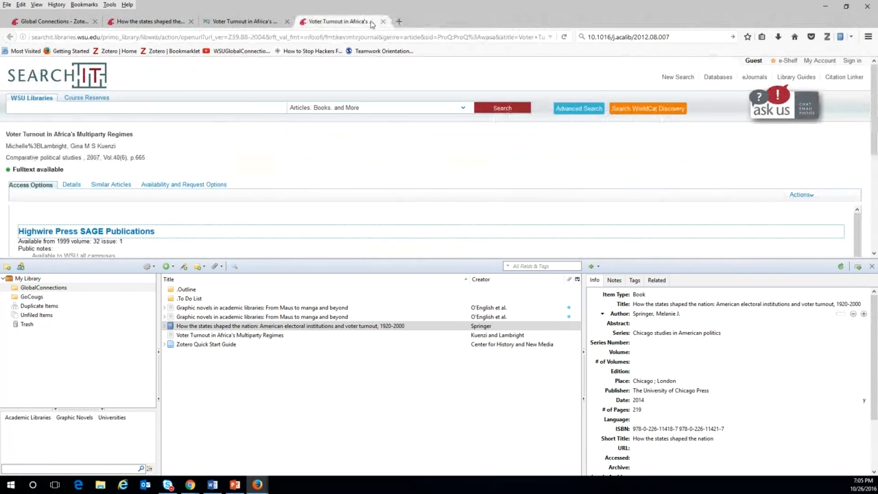
left_click(383, 22)
left_click(287, 22)
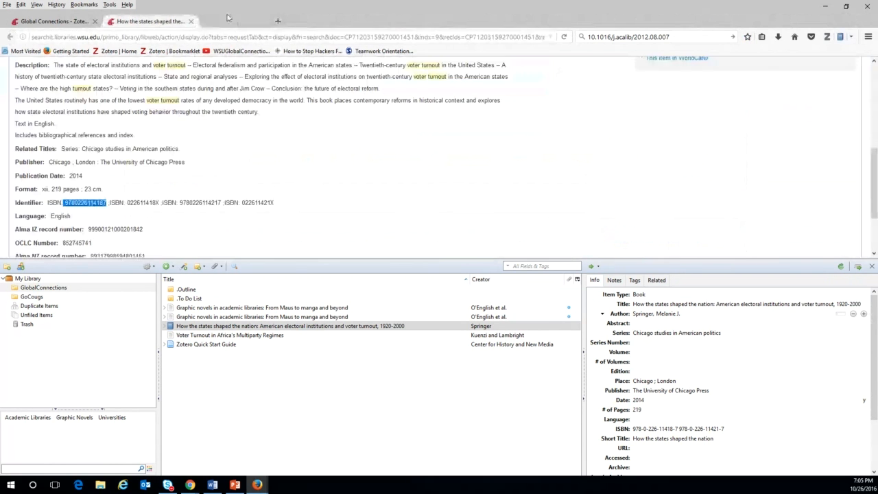
left_click(191, 22)
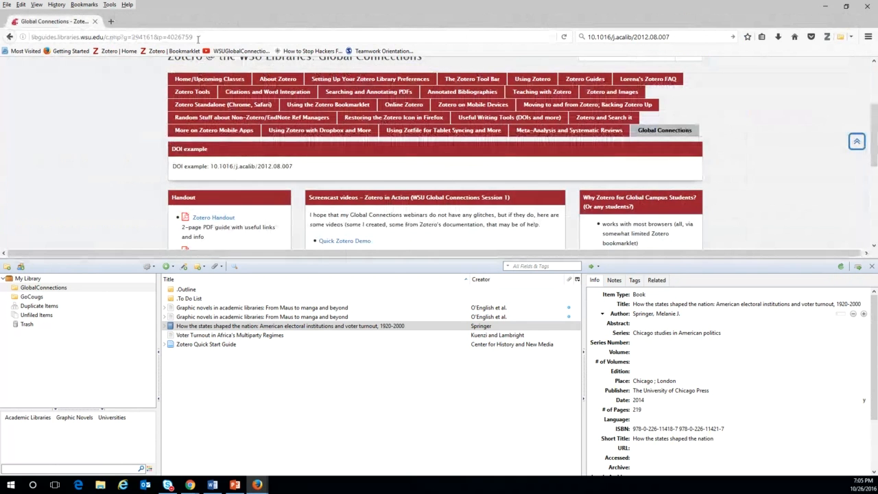